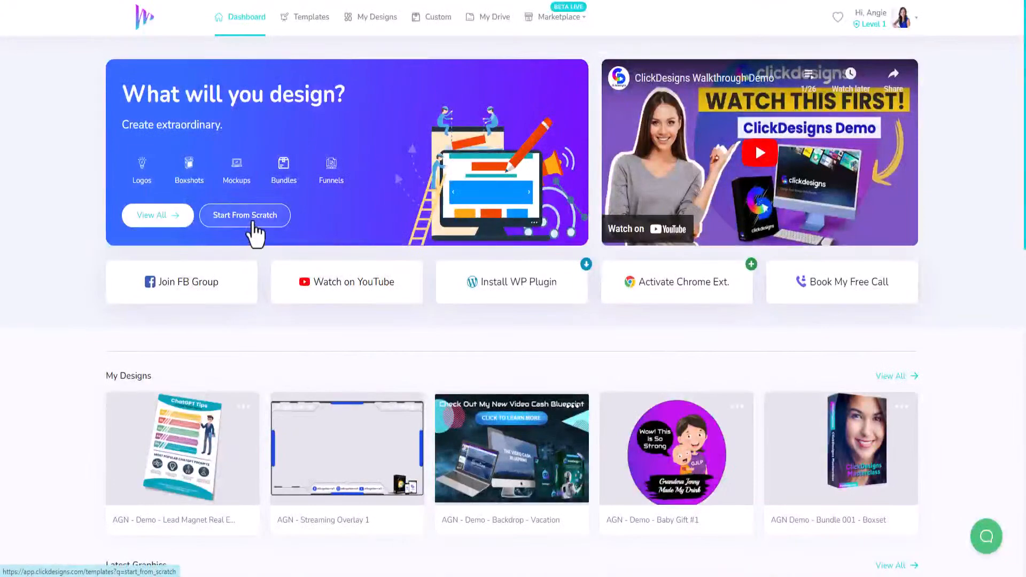
pyautogui.scroll(-5, 294, 283)
pyautogui.moveTo(296, 264)
pyautogui.scroll(5, 296, 261)
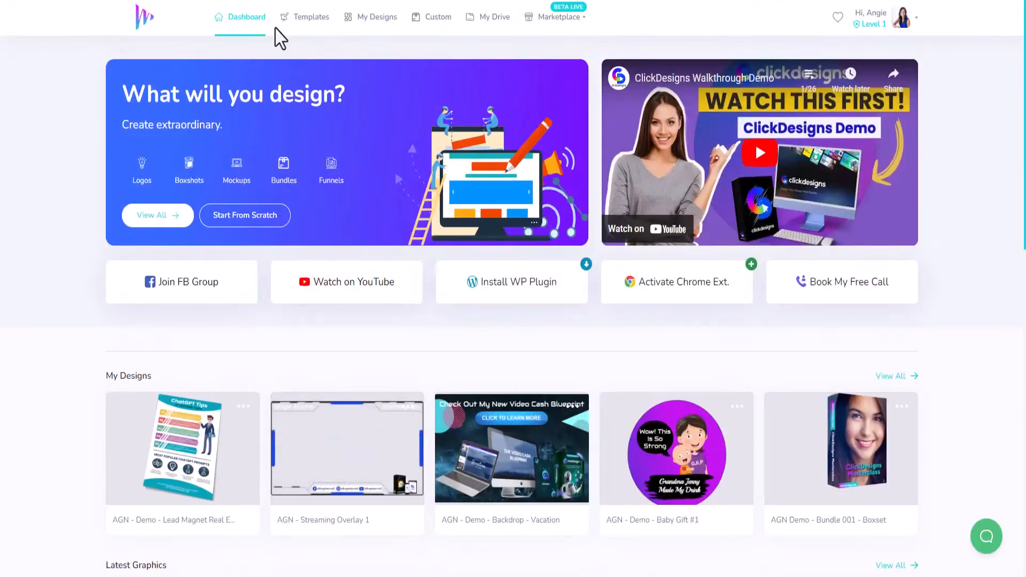
# Step: Create a design titled "AGN - Demo - Layers" from the Cooking lessons template in the template library
pyautogui.click(310, 22)
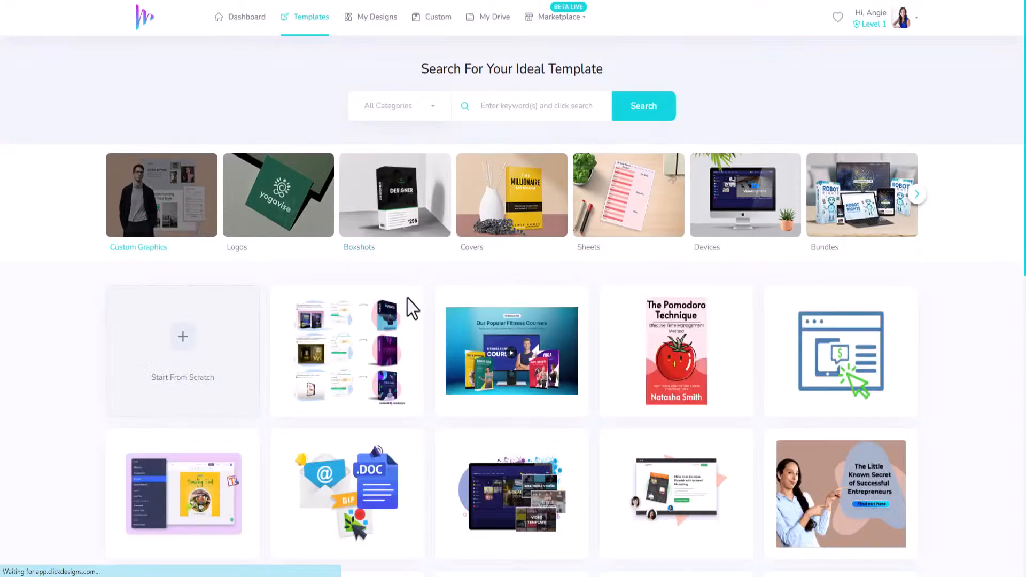
pyautogui.scroll(-1, 407, 299)
pyautogui.scroll(-4, 411, 299)
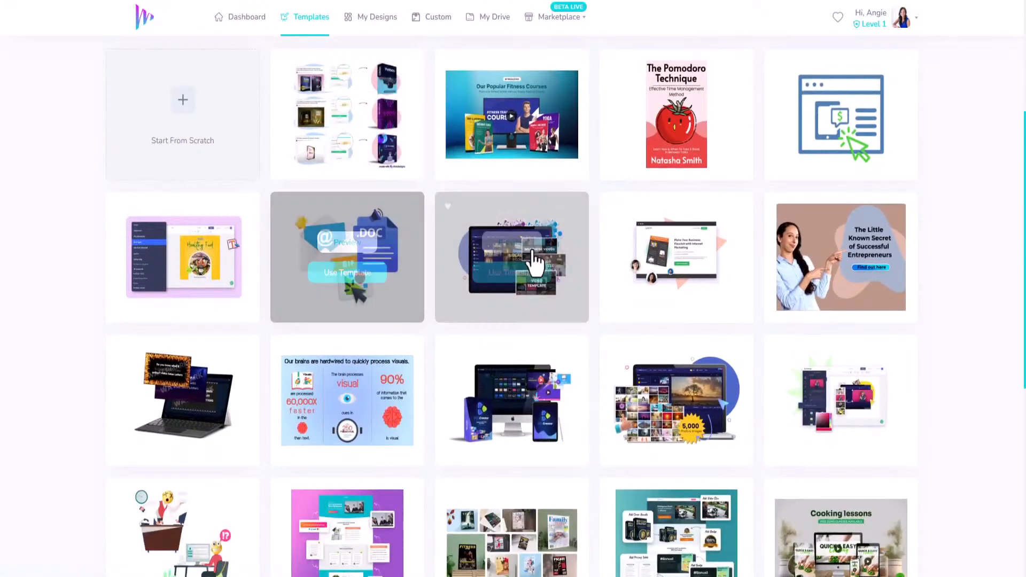
pyautogui.scroll(-4, 446, 319)
pyautogui.scroll(-3, 451, 314)
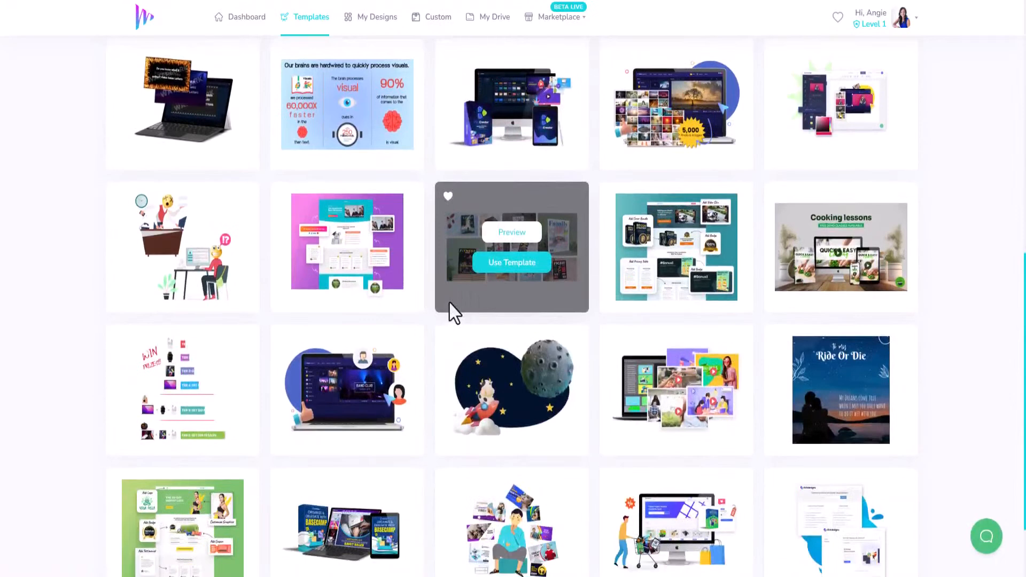
pyautogui.scroll(-1, 760, 362)
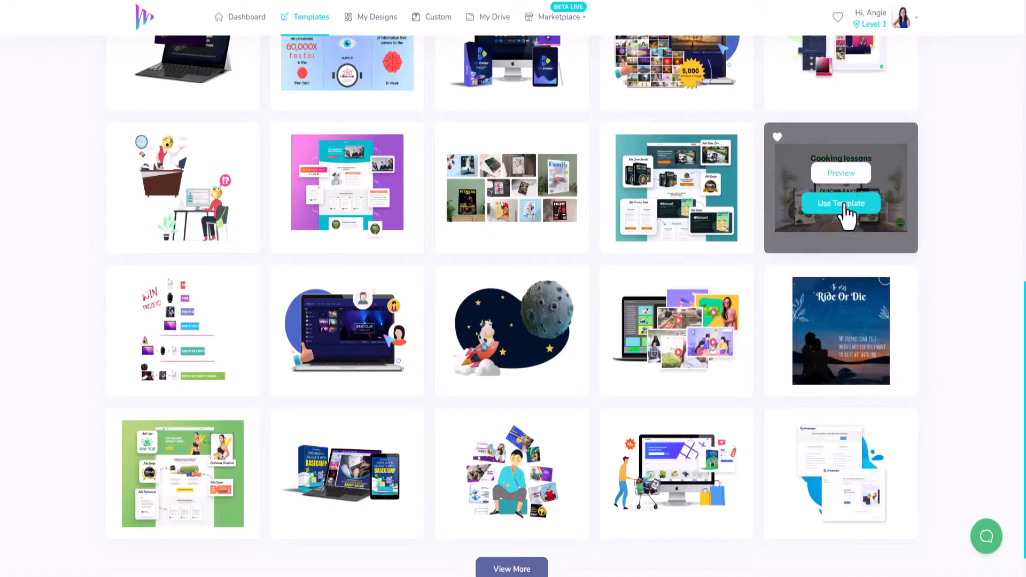
pyautogui.click(844, 205)
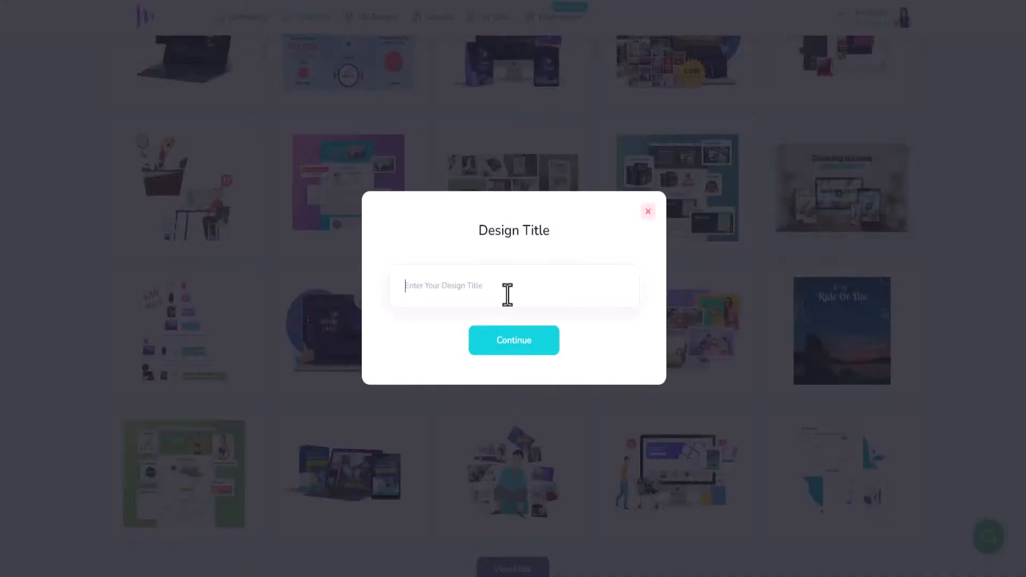
pyautogui.write('AGN - Demo - Layers')
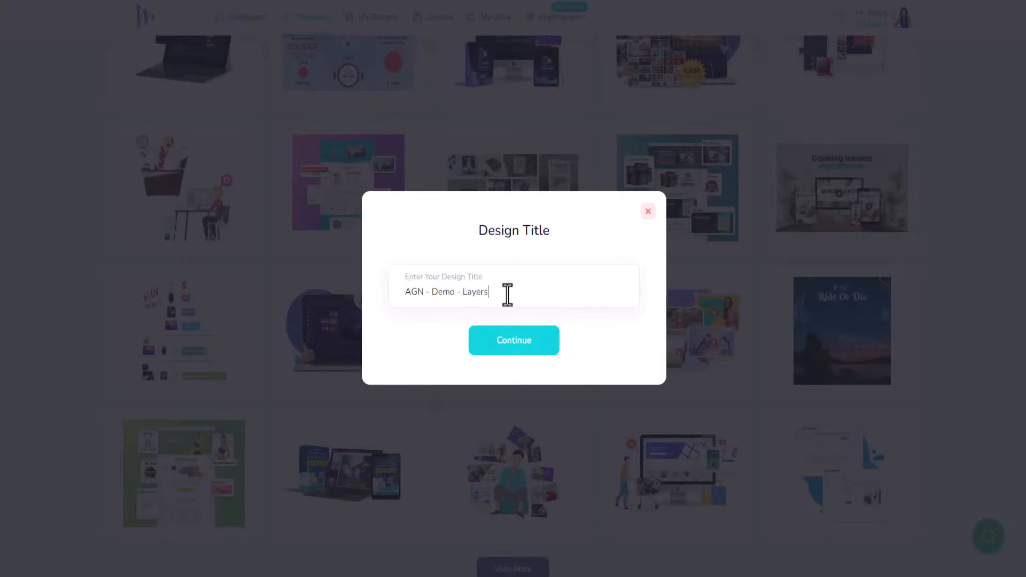
pyautogui.click(542, 345)
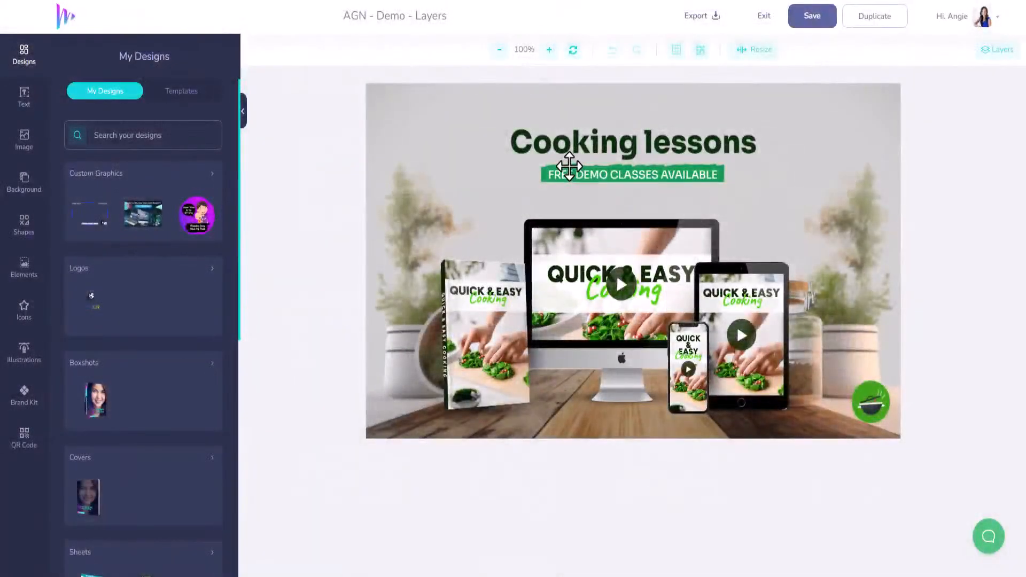
# Step: Inspect the design's elements one by one: headline, tagline, green backing shape, background, book, device mockup and cooking icon
pyautogui.click(565, 144)
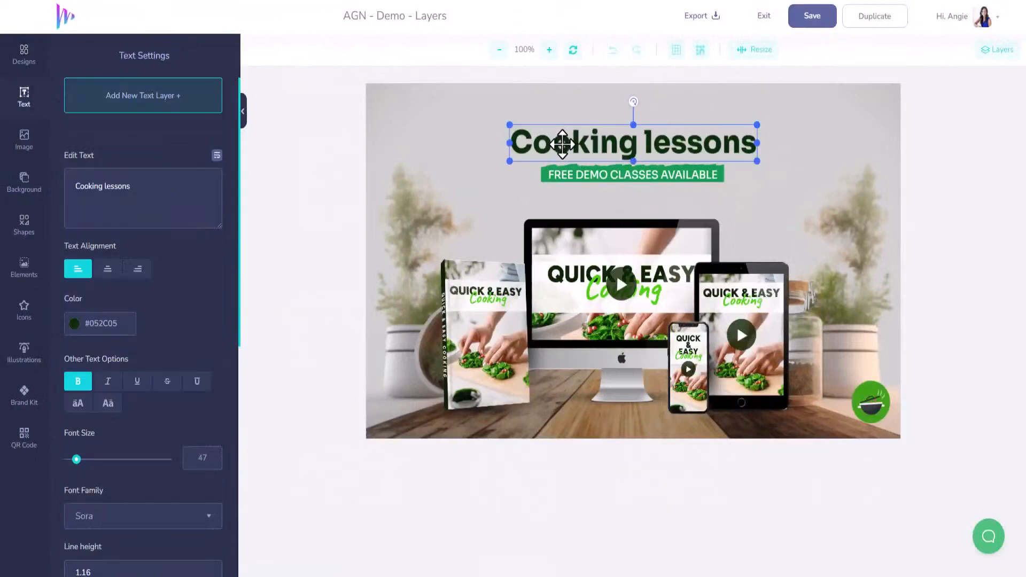
pyautogui.click(569, 176)
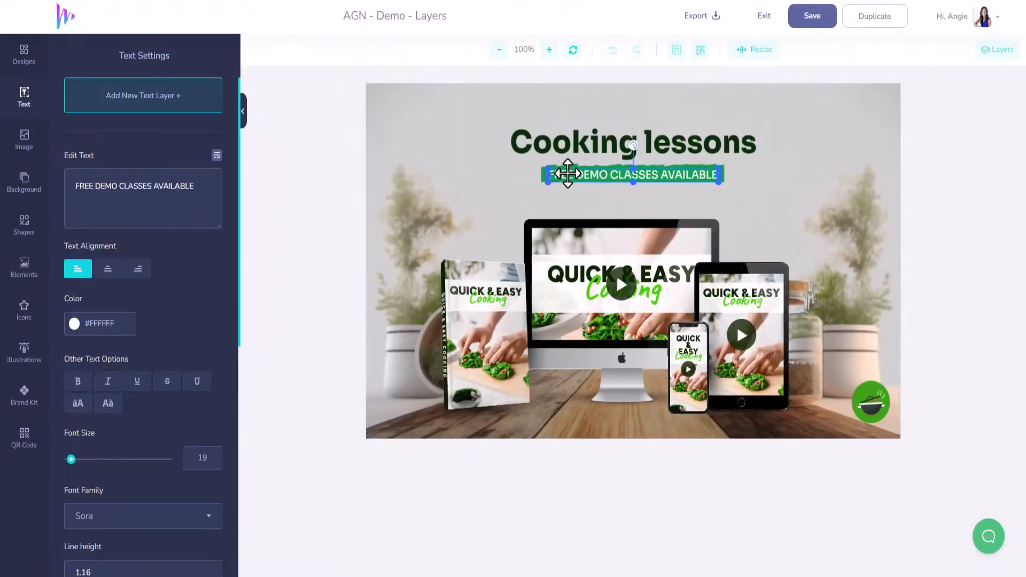
pyautogui.click(541, 175)
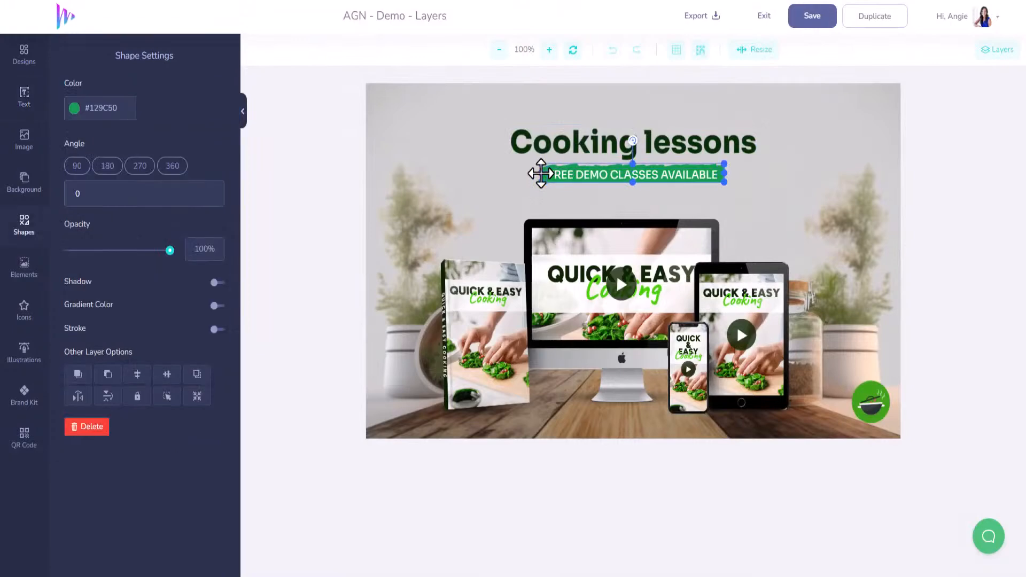
pyautogui.click(476, 190)
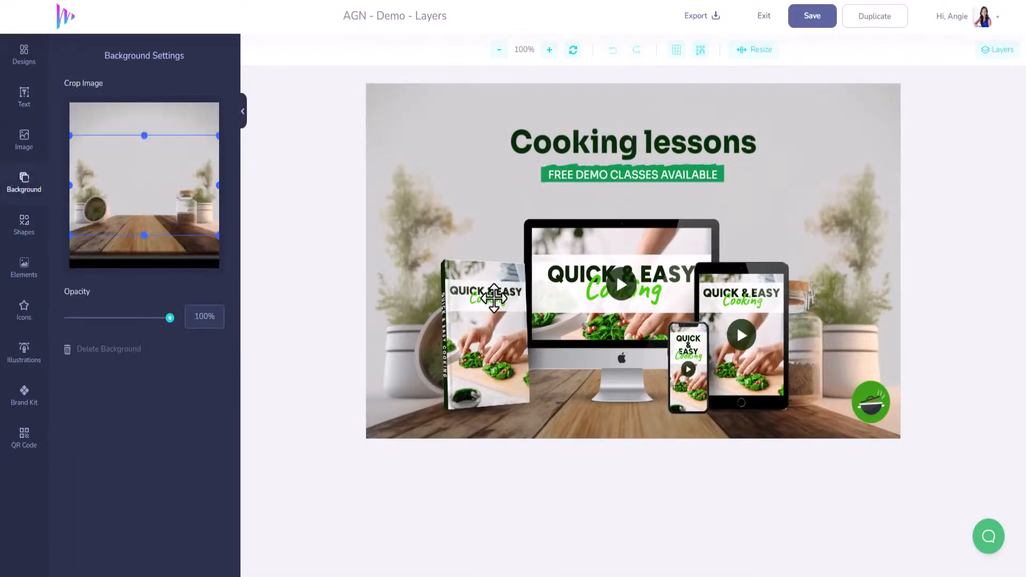
pyautogui.click(493, 297)
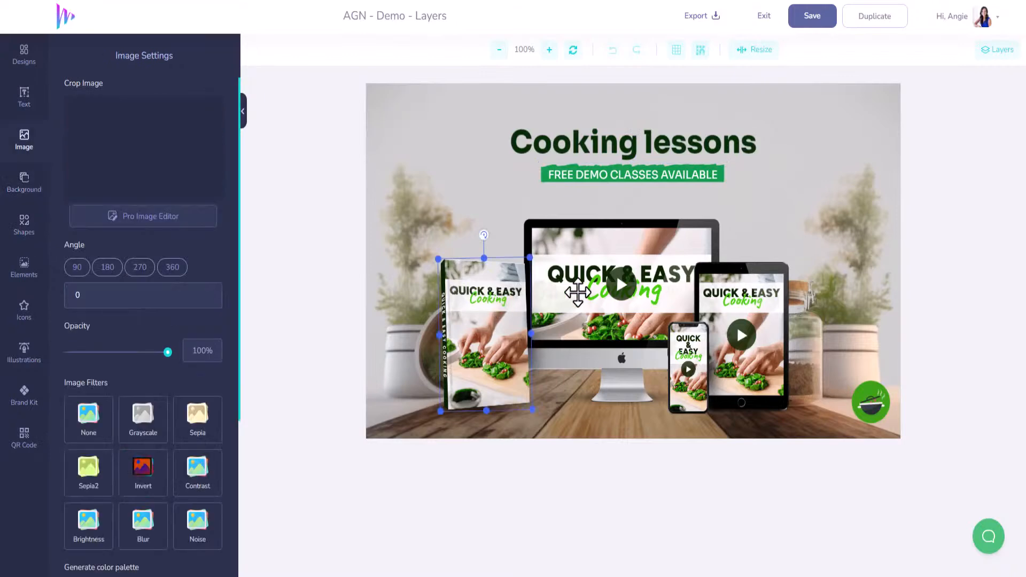
pyautogui.click(699, 371)
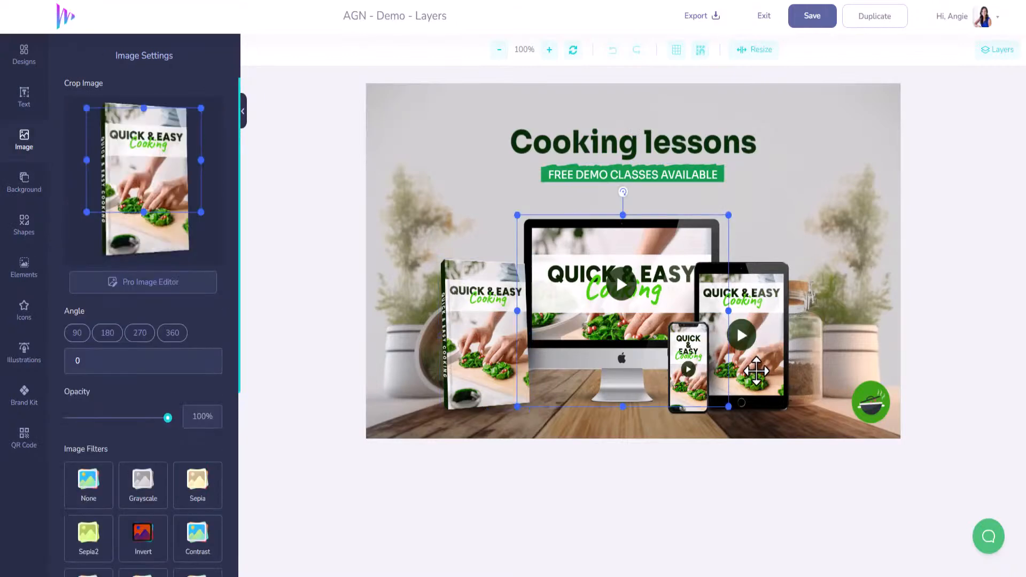
pyautogui.click(877, 403)
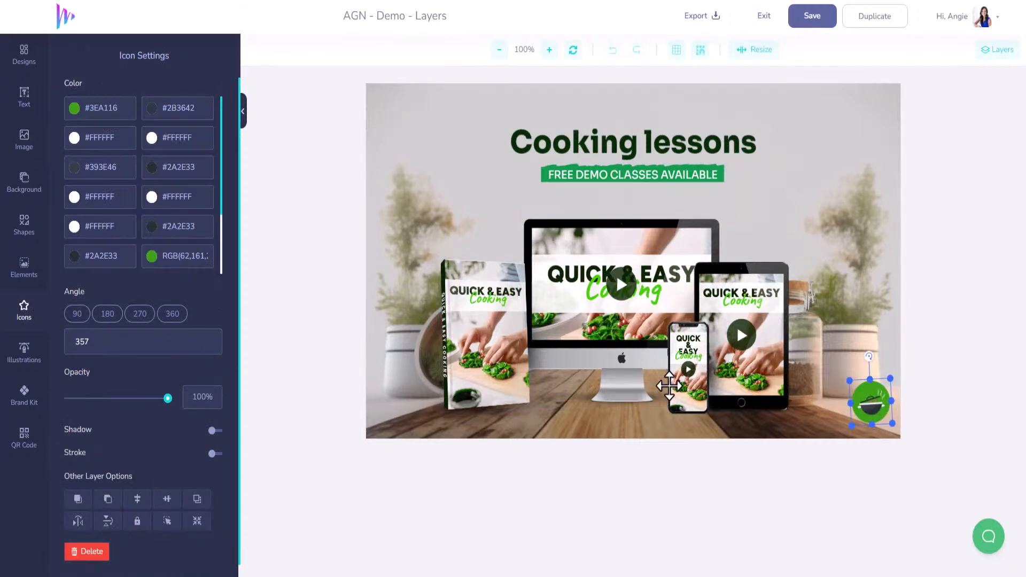
# Step: Inspect the monitor, phone, tablet and book images, and compare the tagline text with the green shape behind it
pyautogui.click(624, 313)
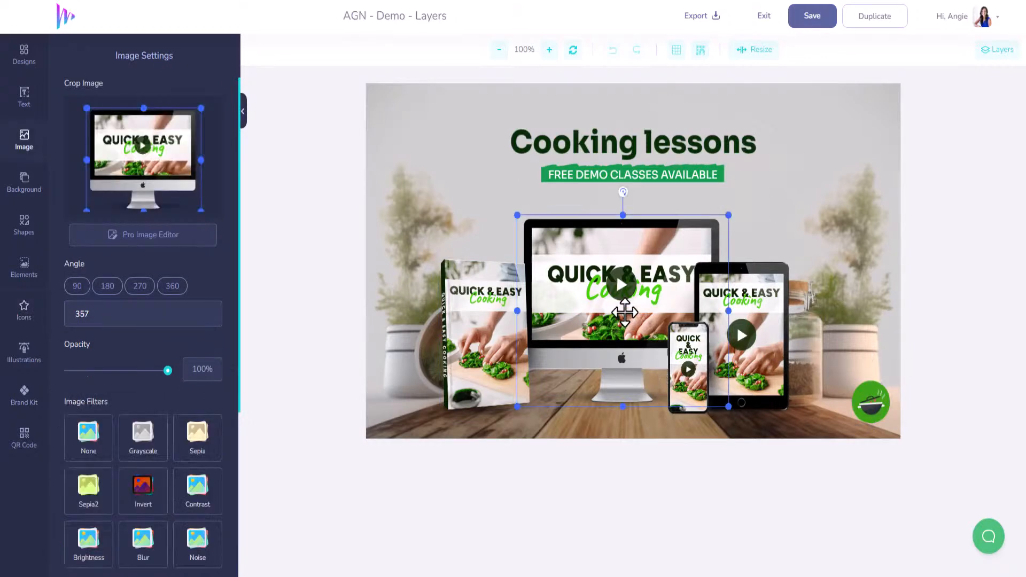
pyautogui.click(689, 365)
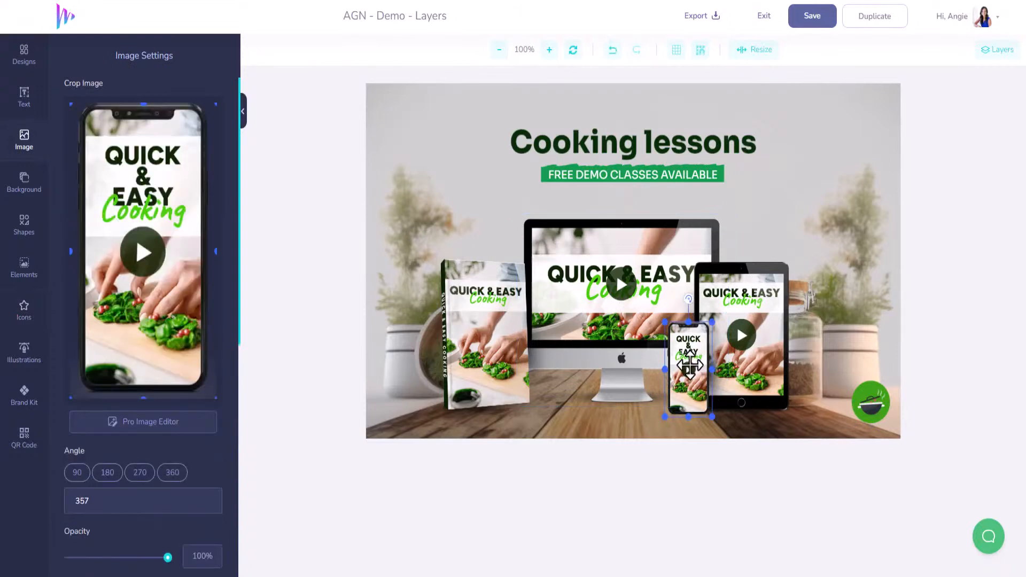
pyautogui.click(729, 318)
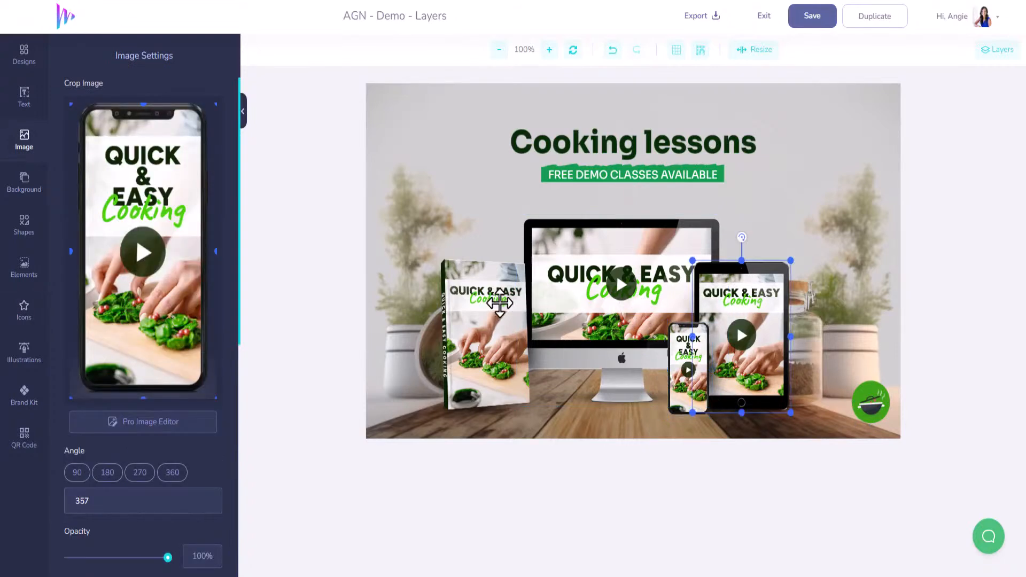
pyautogui.click(500, 305)
pyautogui.click(609, 174)
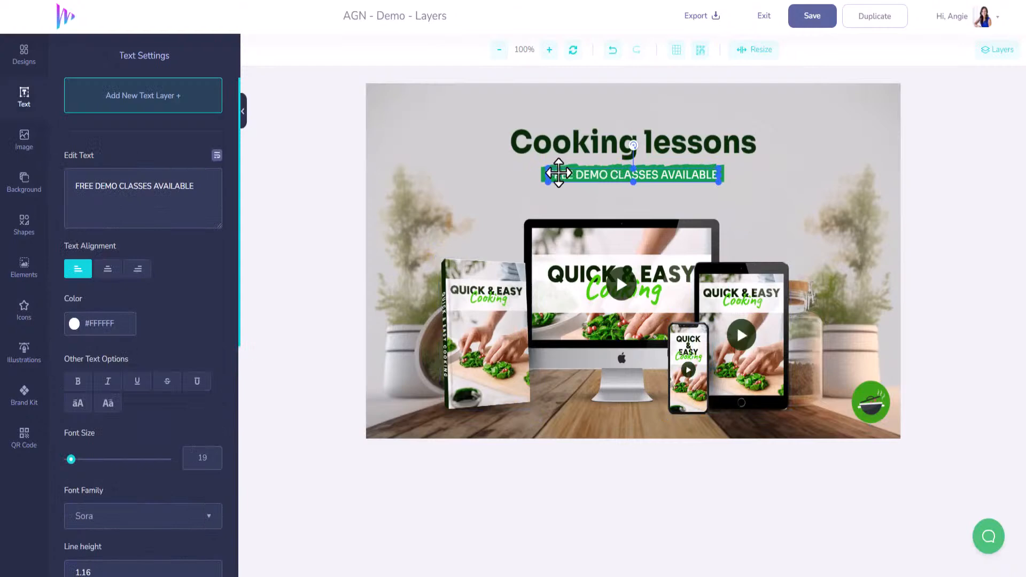
pyautogui.click(541, 171)
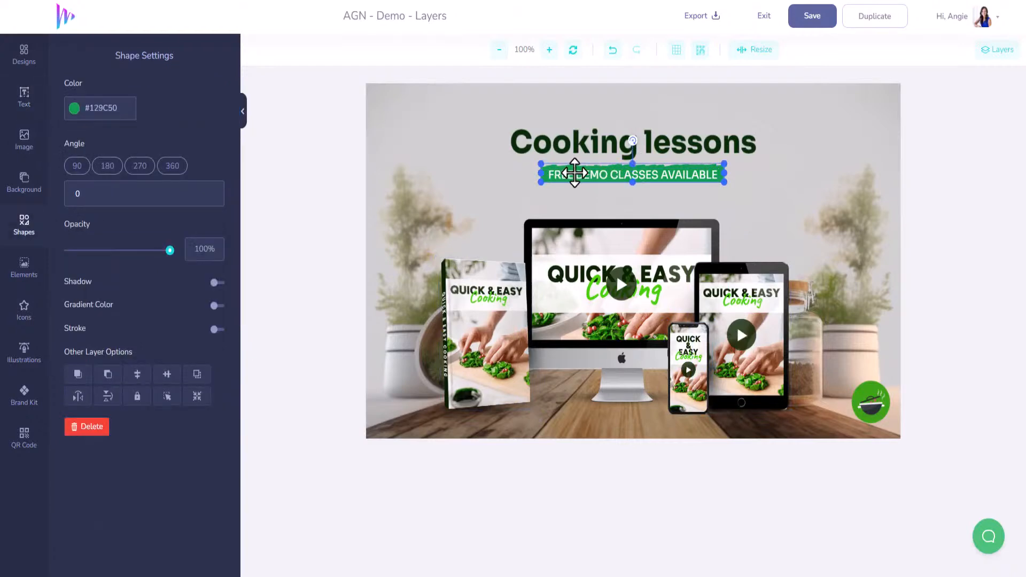
pyautogui.click(570, 173)
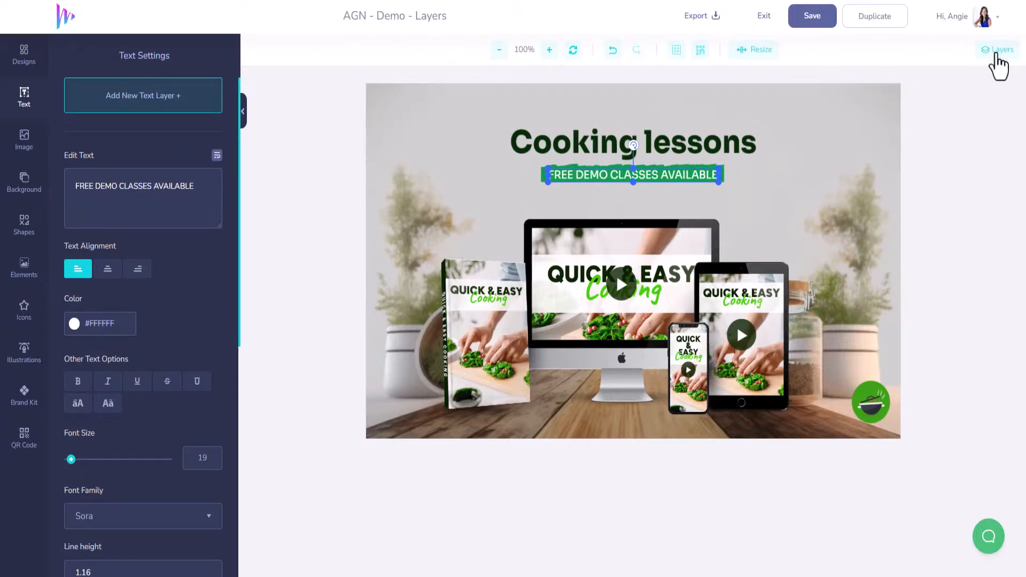
# Step: Show the design's layer list and try to rename the cooking icon's layer as "Logo Bottom Right"
pyautogui.click(992, 53)
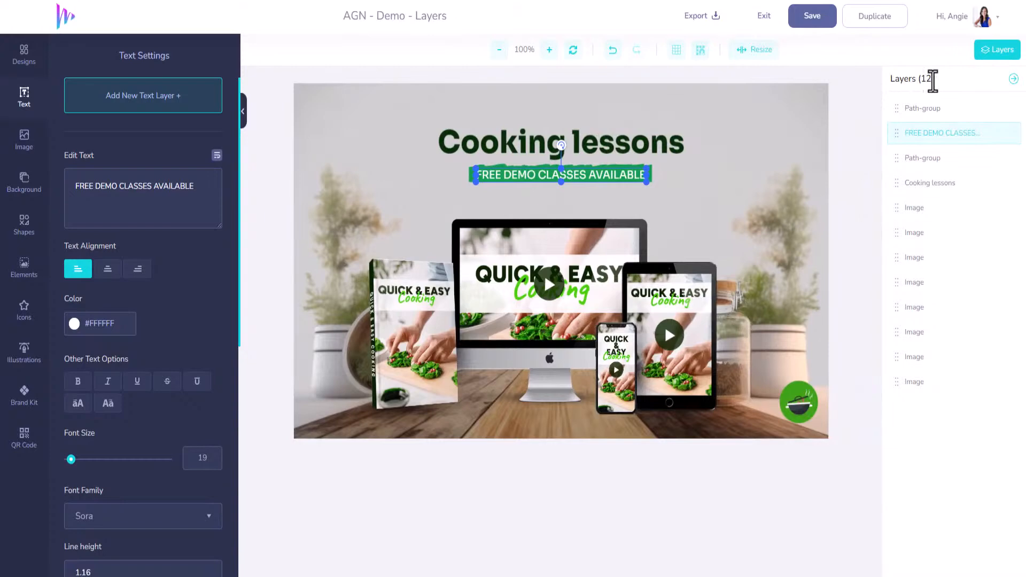
pyautogui.click(923, 109)
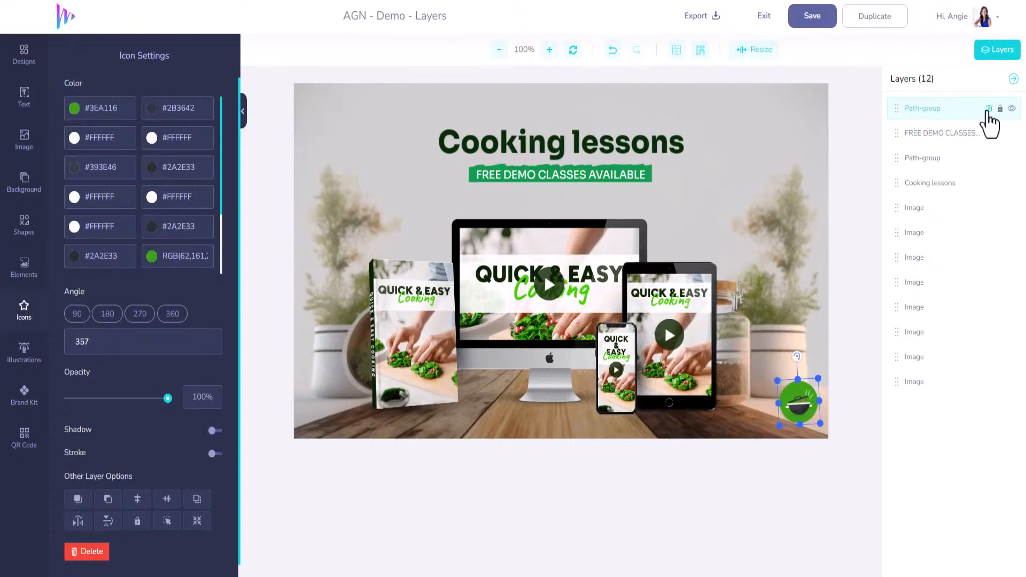
pyautogui.click(988, 109)
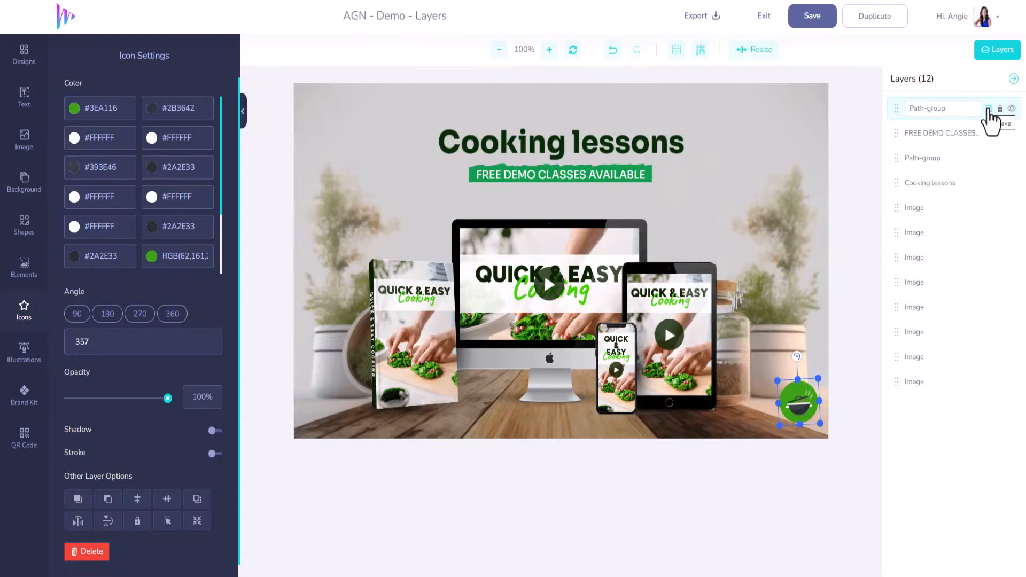
pyautogui.write('Logo Bottom Right')
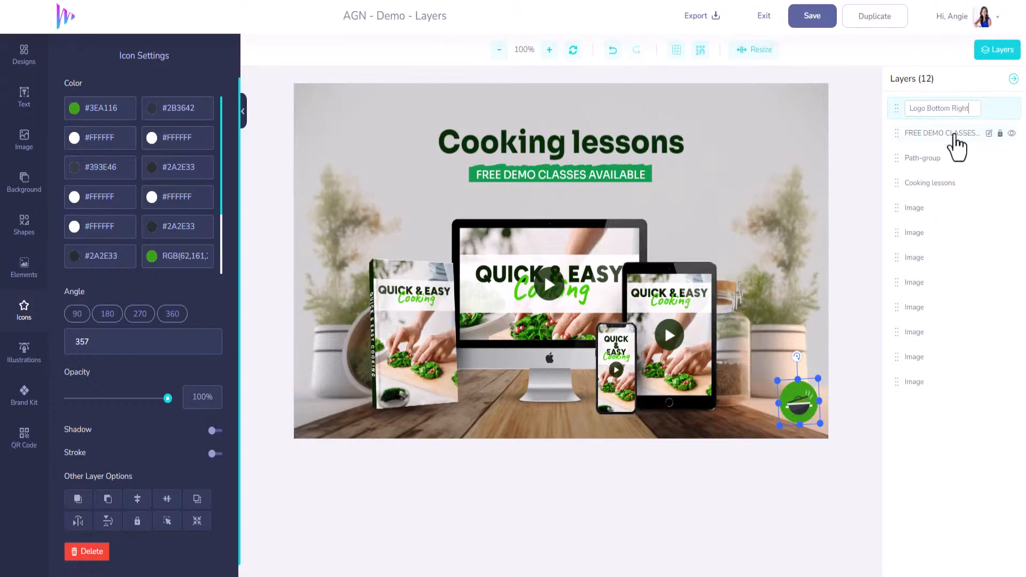
pyautogui.click(947, 133)
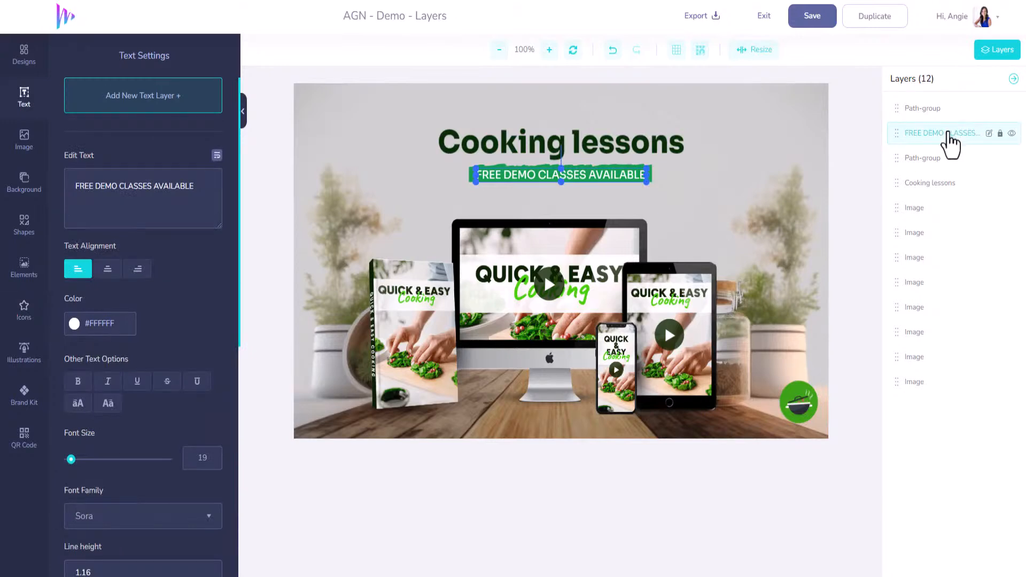
# Step: Try to rename the layer of the green shape behind the tagline as "Green Text Background"
pyautogui.click(925, 159)
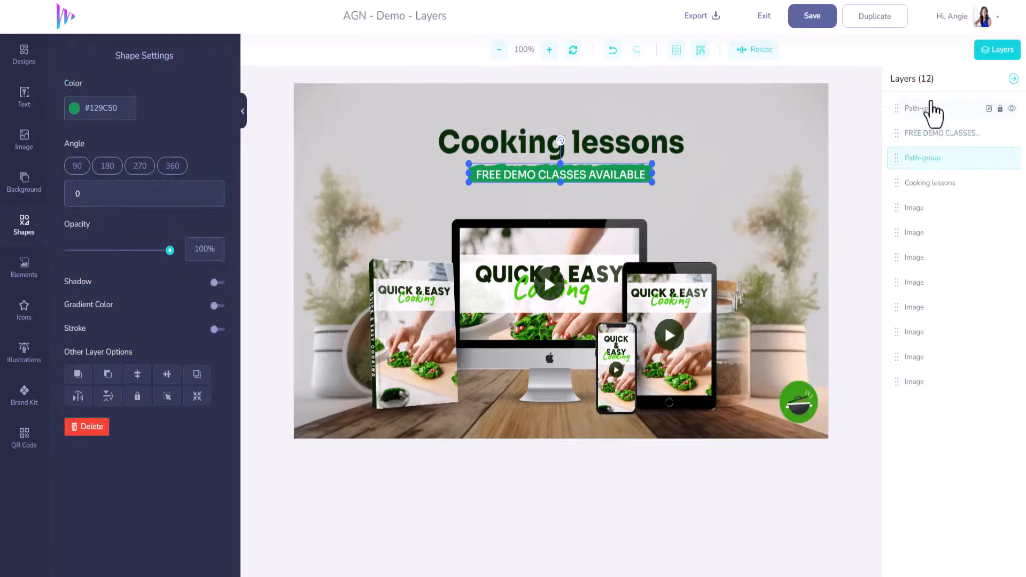
pyautogui.click(989, 160)
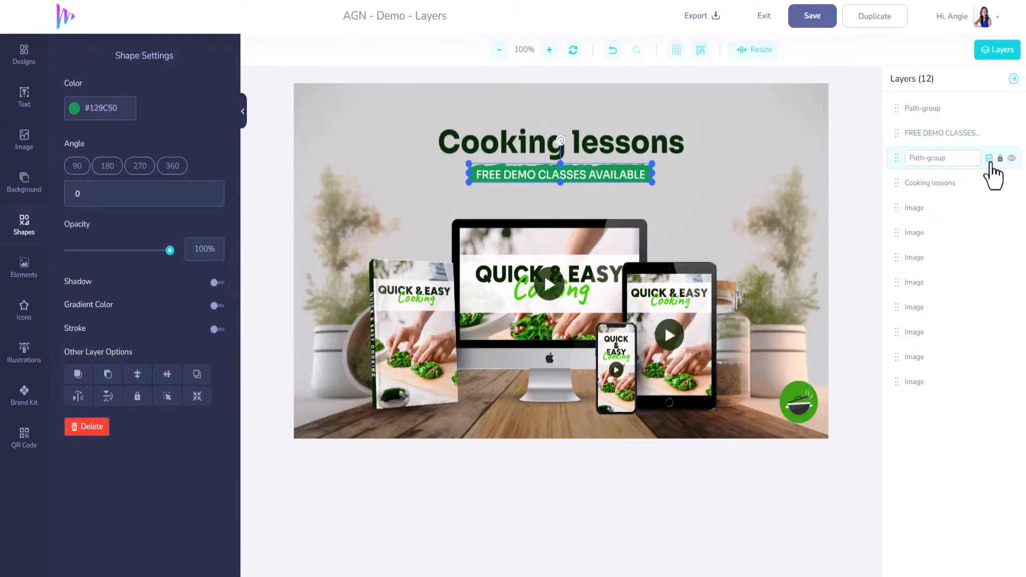
pyautogui.moveTo(978, 157); pyautogui.dragTo(894, 160)
pyautogui.write('G')
pyautogui.write('reen Text Background')
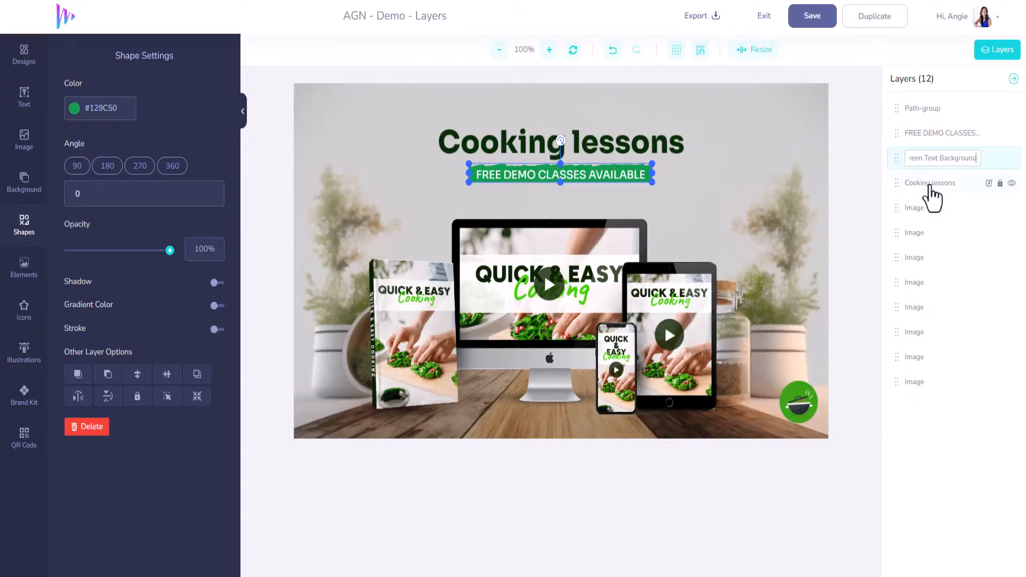
pyautogui.click(930, 187)
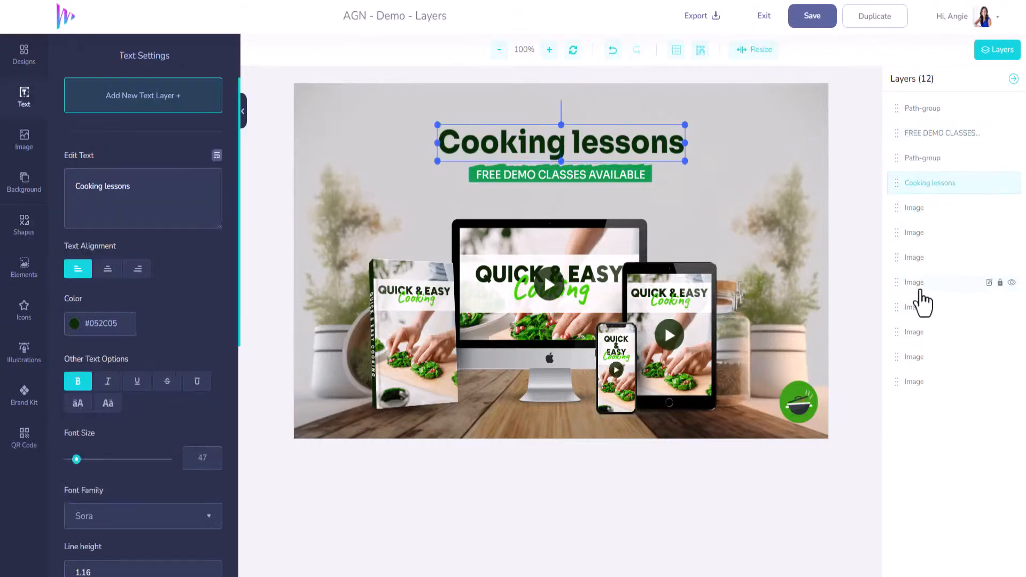
# Step: Examine the visibility and naming options of the book's shadow layer, and select the book image to locate its layer
pyautogui.click(916, 284)
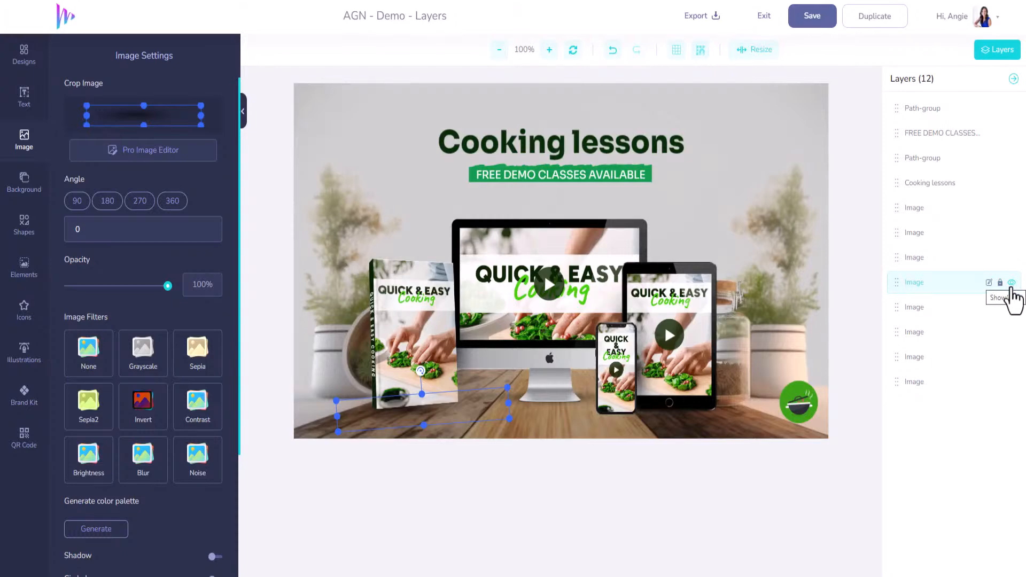
pyautogui.click(1010, 285)
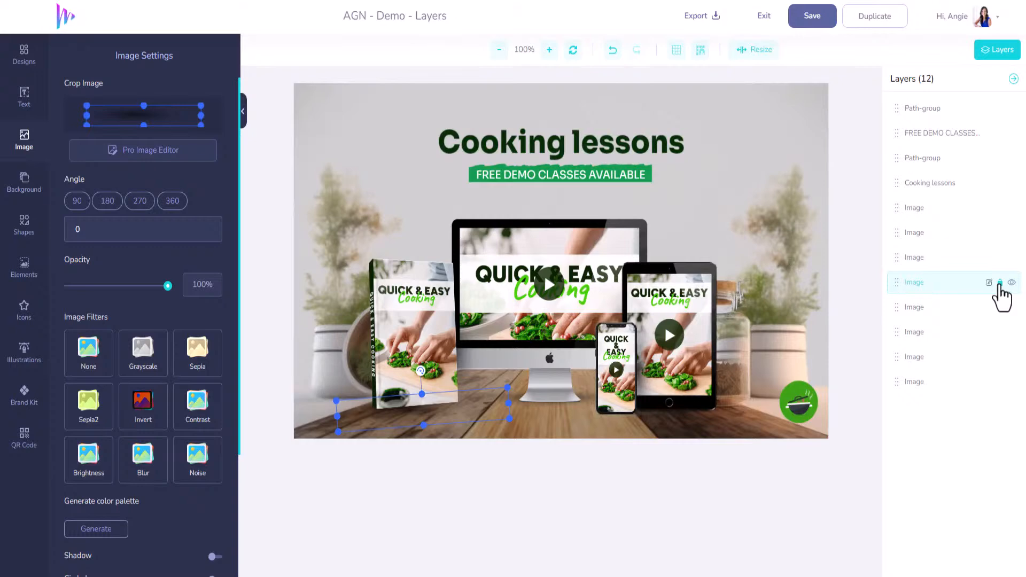
pyautogui.click(989, 283)
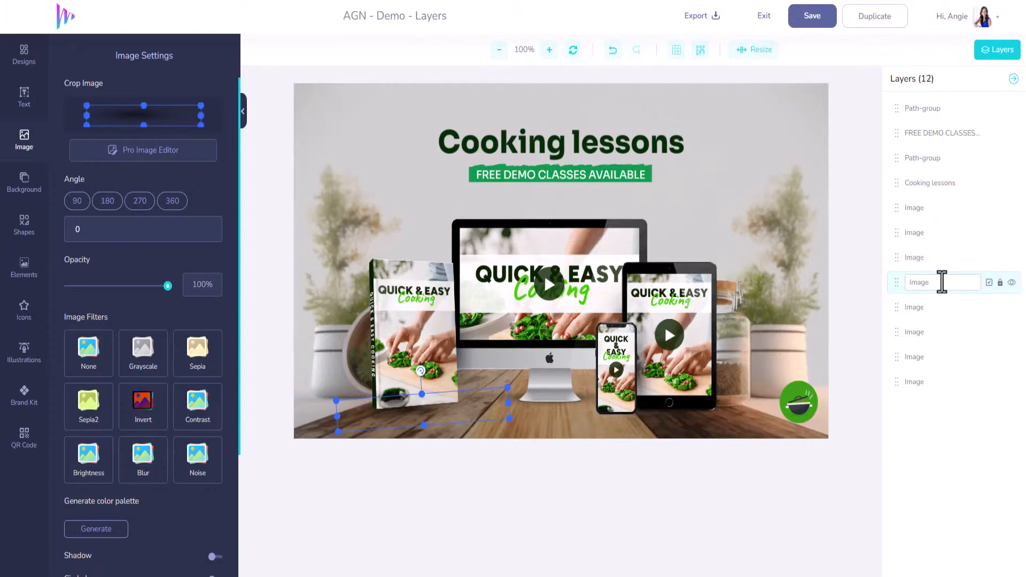
pyautogui.doubleClick(940, 281)
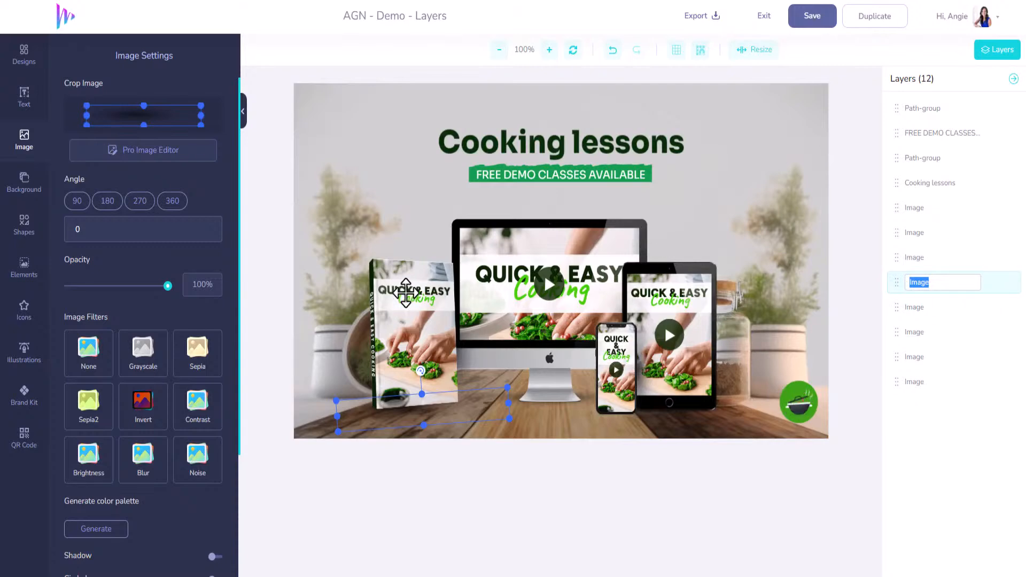
pyautogui.click(405, 293)
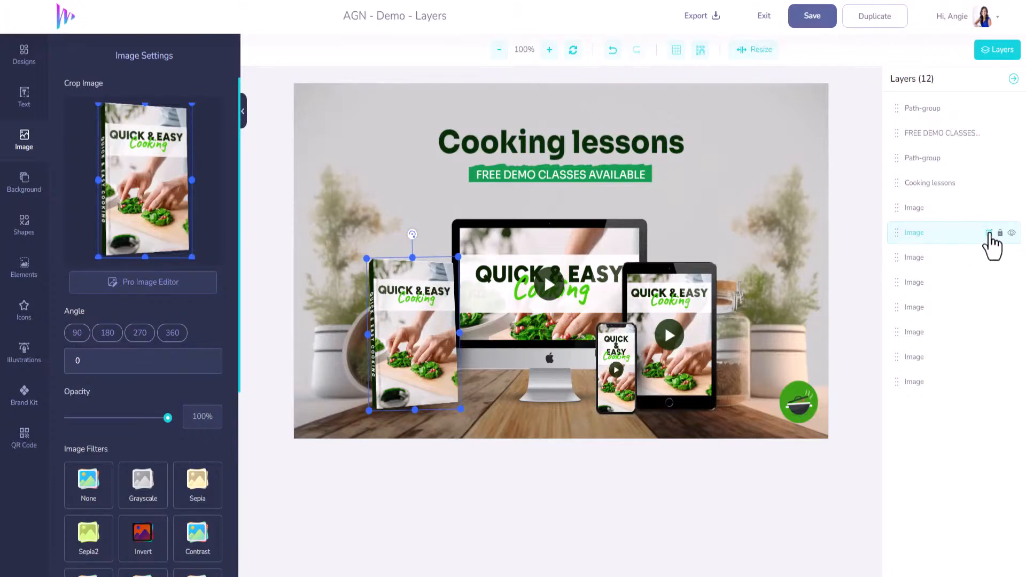
# Step: Try to rename the book image's layer as "Cookbook"
pyautogui.click(988, 232)
pyautogui.doubleClick(934, 235)
pyautogui.write('Cookbook')
pyautogui.click(915, 258)
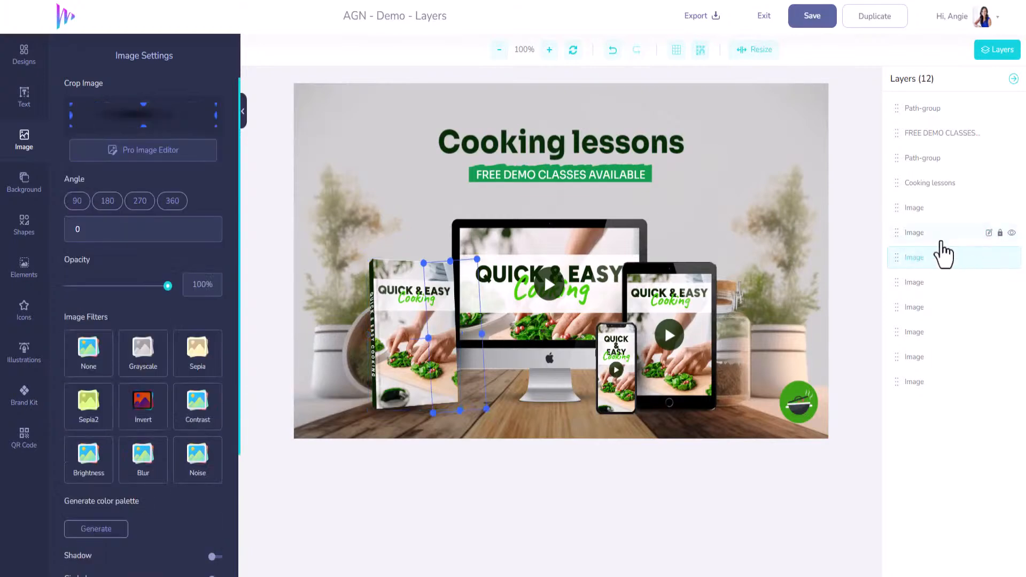
# Step: Identify the book's two shadow images and group them together
pyautogui.click(942, 240)
pyautogui.click(936, 266)
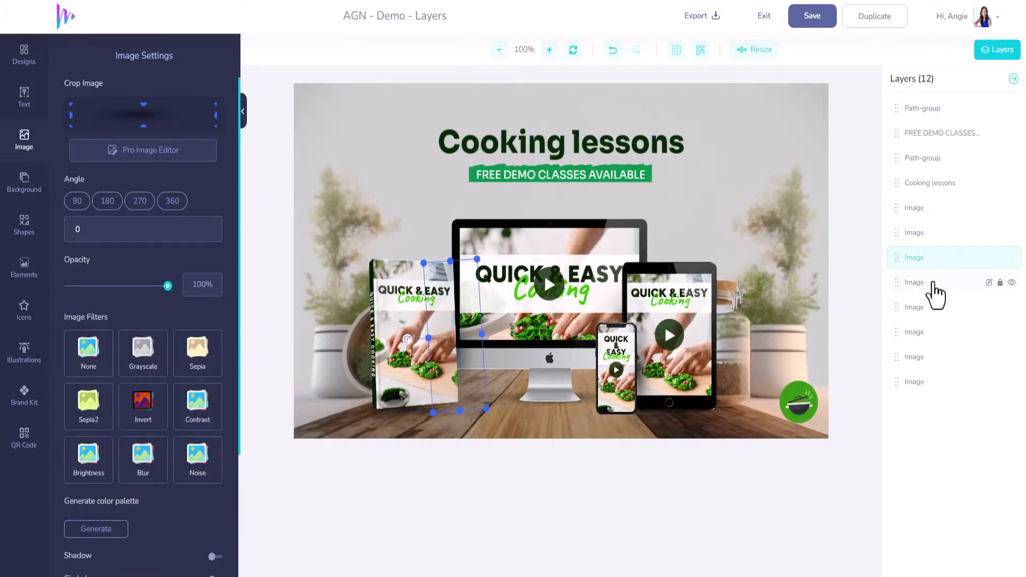
pyautogui.click(932, 284)
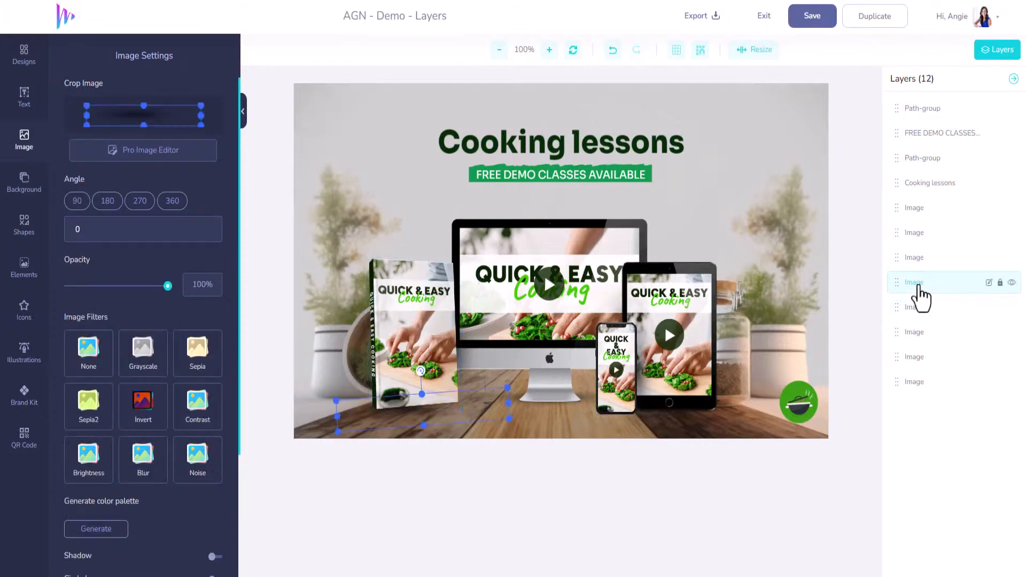
pyautogui.click(411, 285)
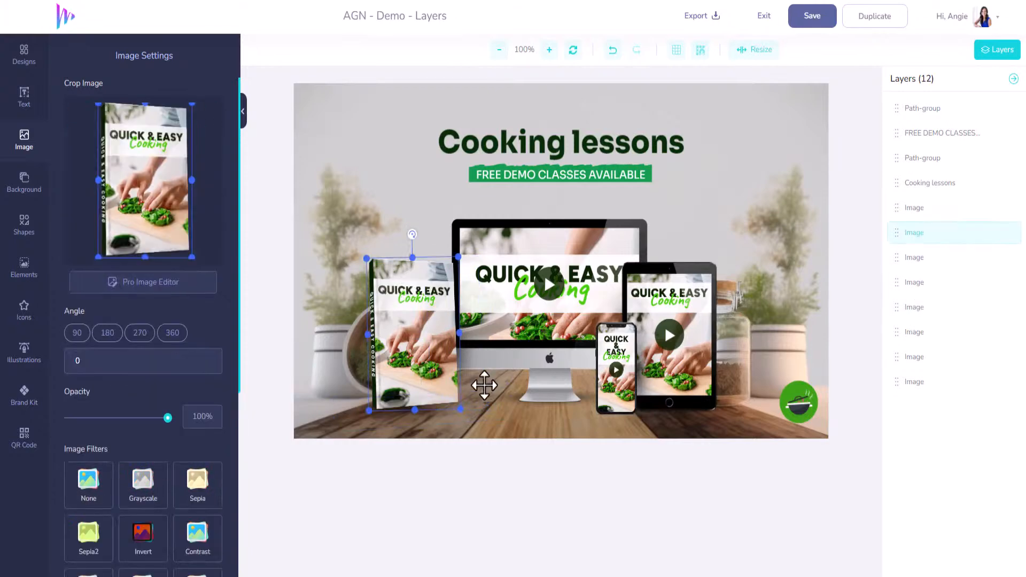
pyautogui.click(469, 380)
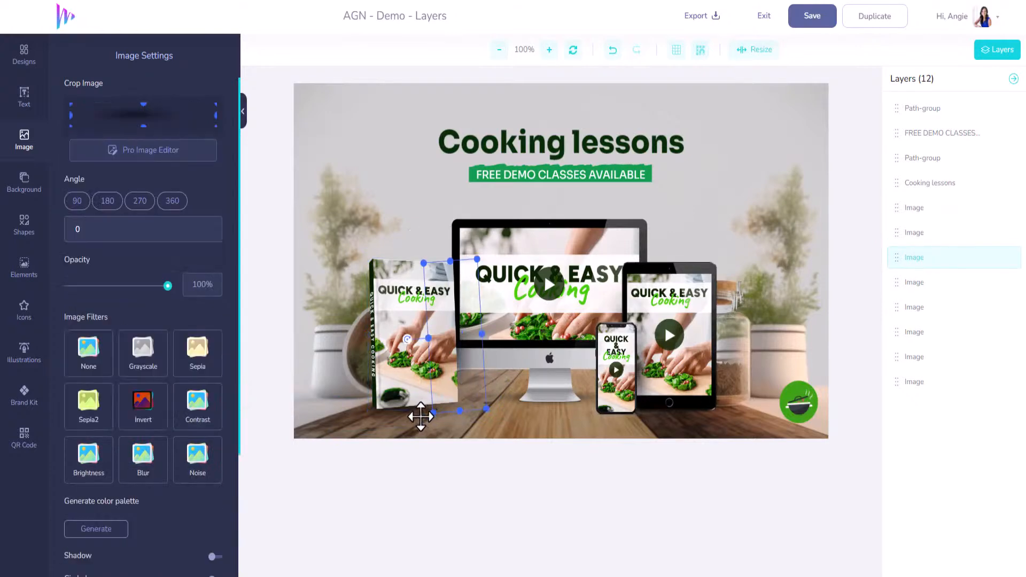
pyautogui.keyDown('shift'); pyautogui.click(420, 416); pyautogui.keyUp('shift')
pyautogui.rightClick(403, 379)
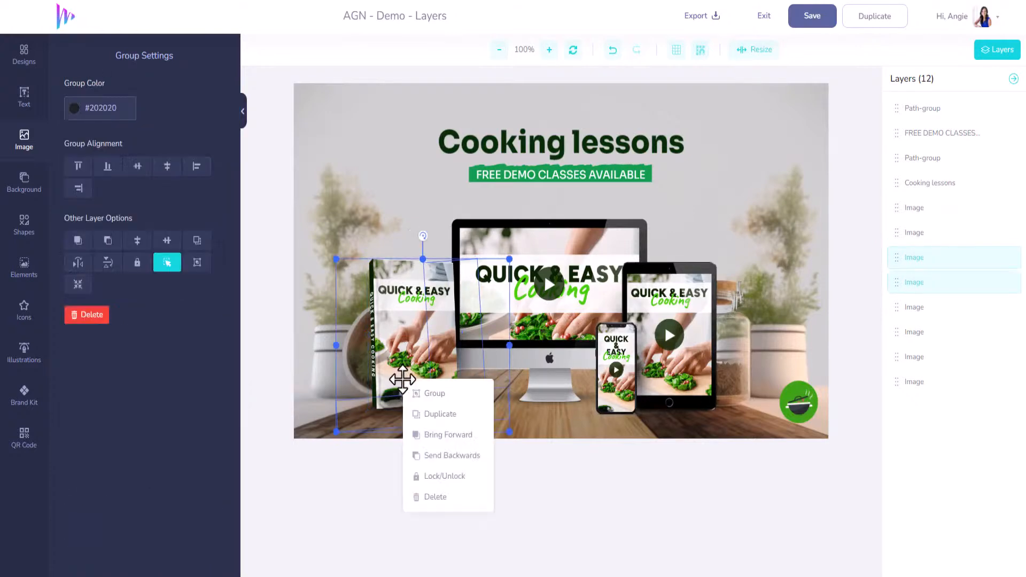
pyautogui.click(436, 395)
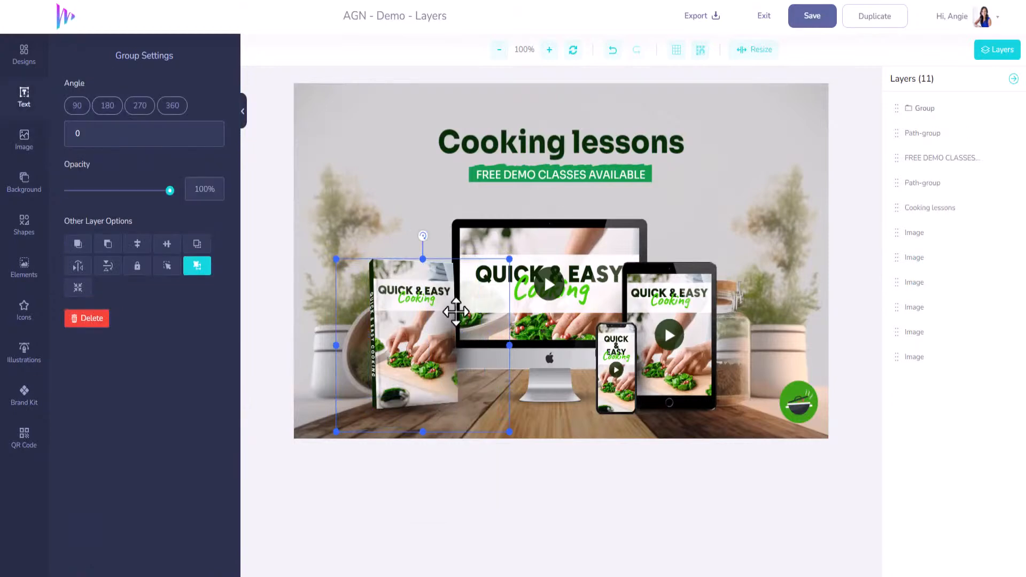
# Step: Try to rename the layer of the grouped book shadows as "Cookbook"
pyautogui.click(920, 187)
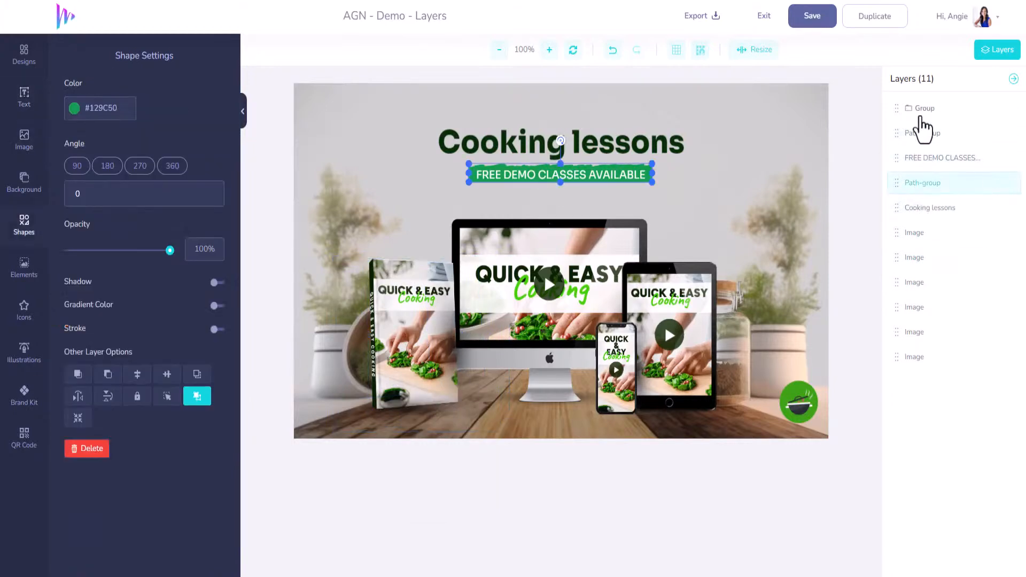
pyautogui.click(922, 111)
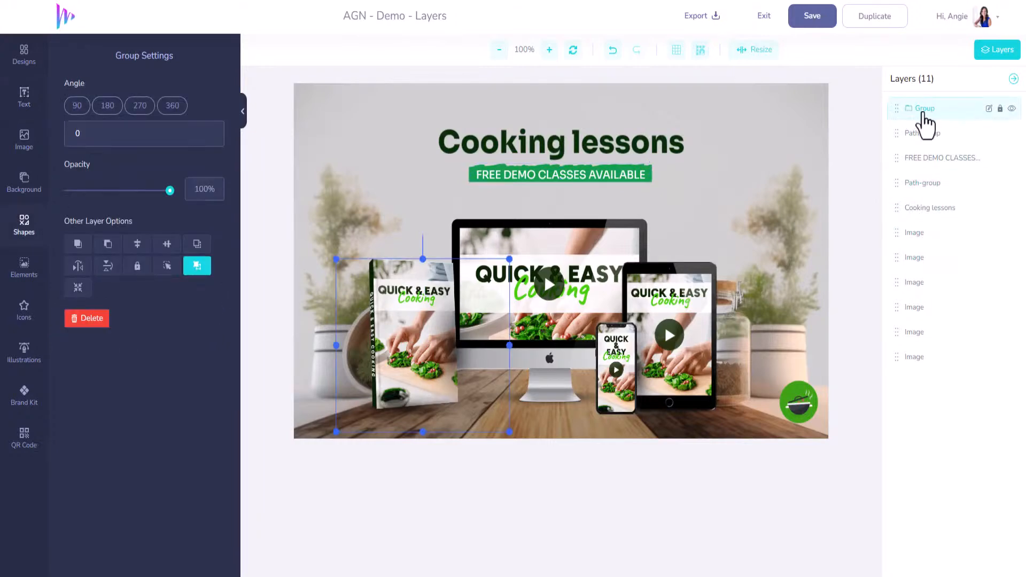
pyautogui.click(988, 109)
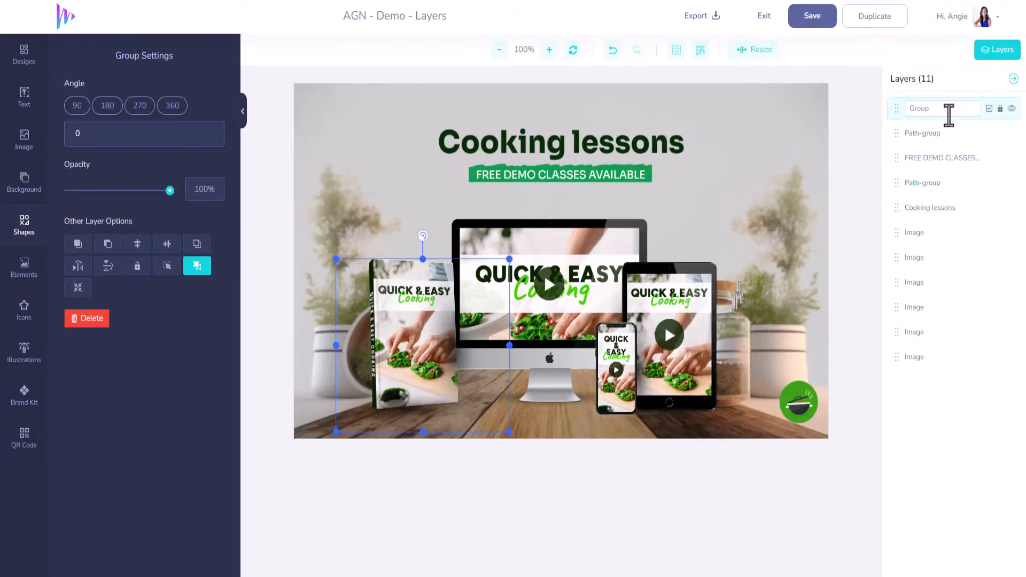
pyautogui.moveTo(948, 114); pyautogui.dragTo(908, 109)
pyautogui.write('Cookbook')
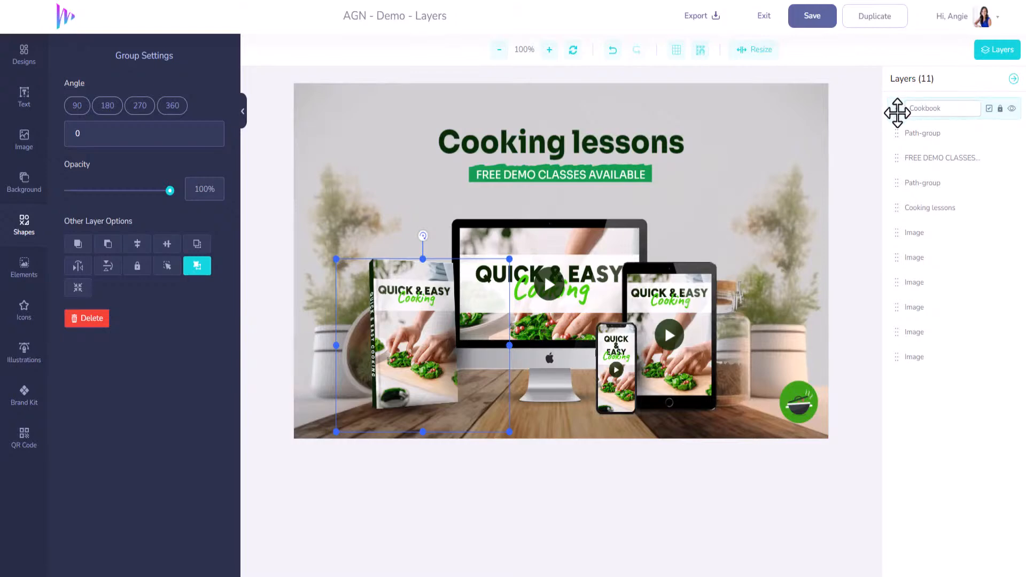
# Step: Move the grouped shadows' layer down below three image layers and return it to the top of the stack
pyautogui.moveTo(899, 108); pyautogui.dragTo(899, 287)
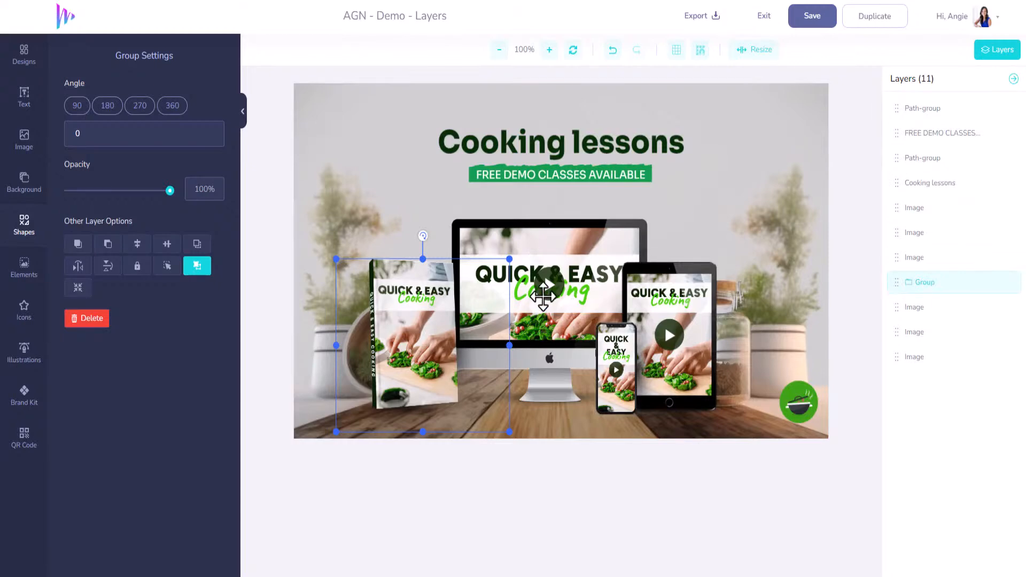
pyautogui.moveTo(893, 284); pyautogui.dragTo(895, 108)
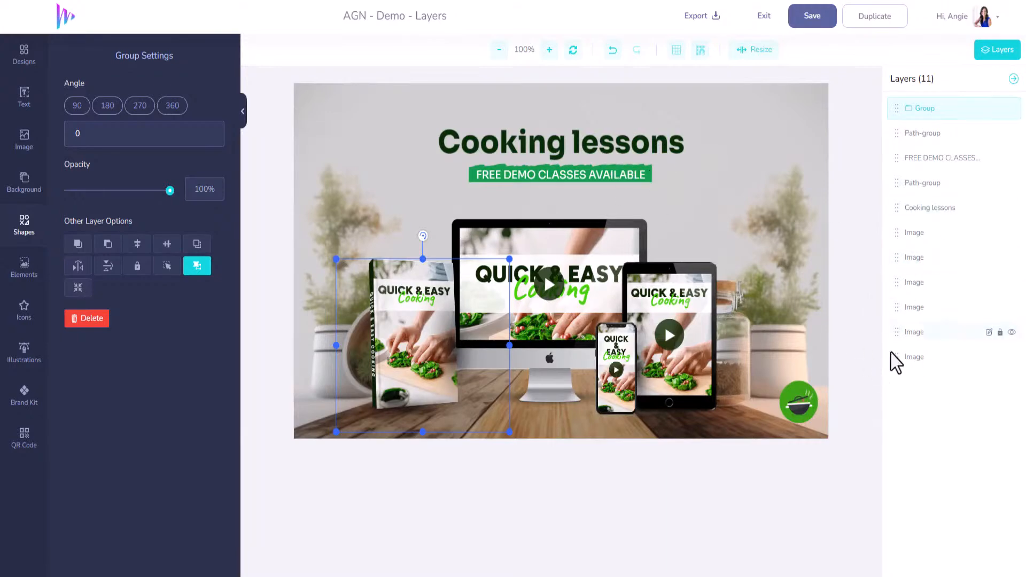
# Step: Examine the lower image layers, hide the layer list, and compare selecting the shadow group and the monitor directly on the canvas
pyautogui.click(916, 359)
pyautogui.moveTo(916, 369); pyautogui.dragTo(922, 293)
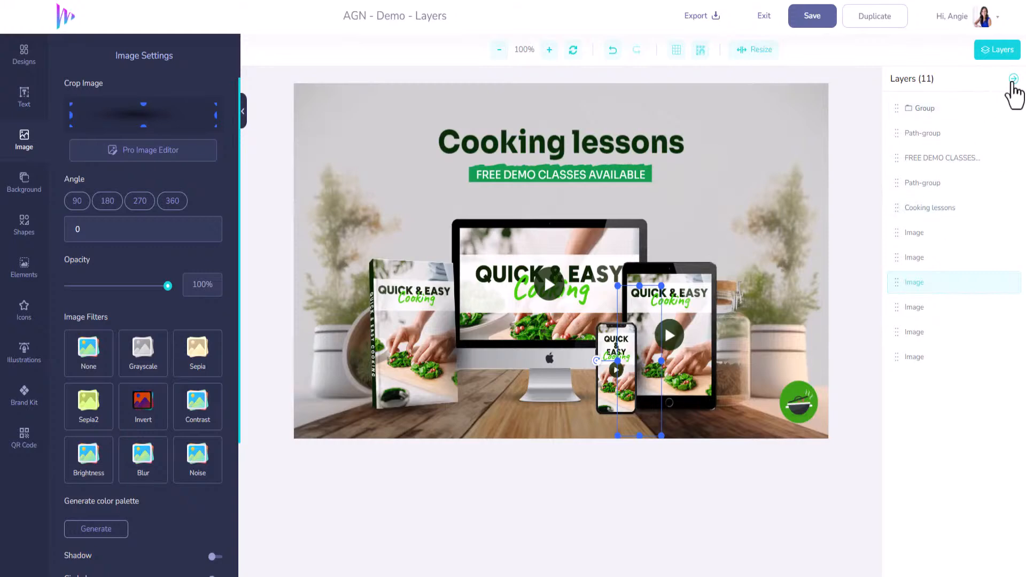
pyautogui.click(1012, 80)
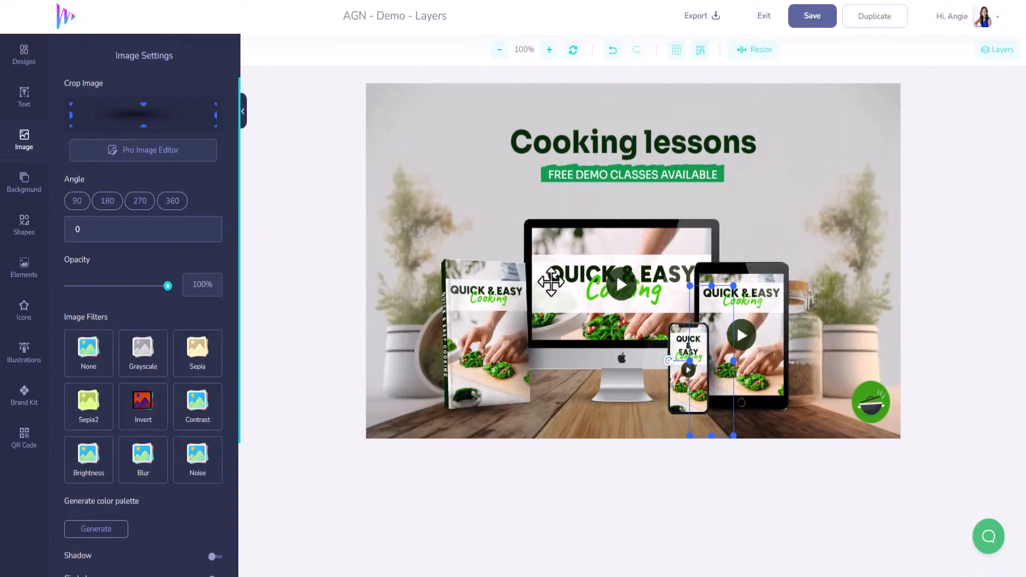
pyautogui.click(572, 280)
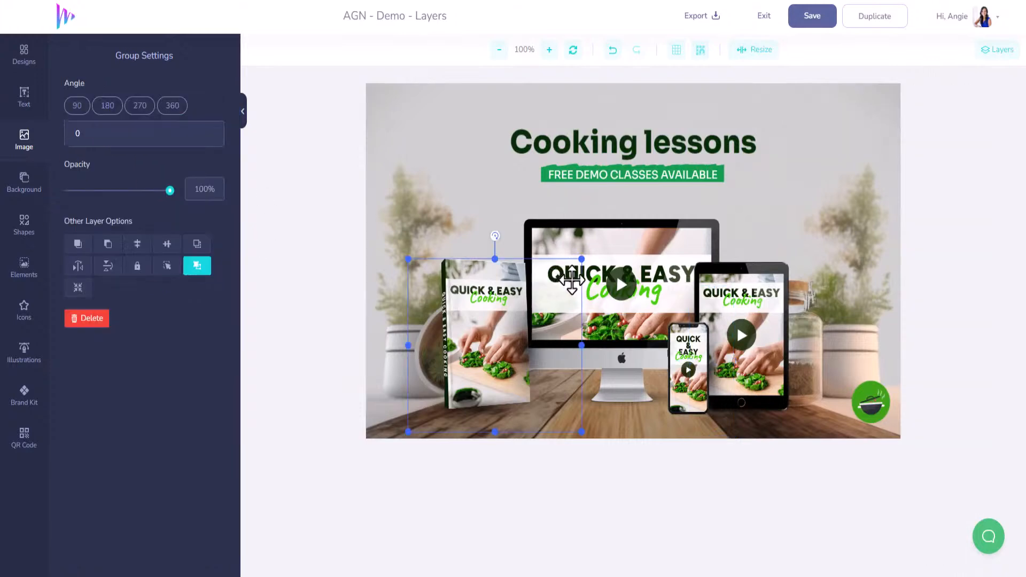
pyautogui.click(575, 347)
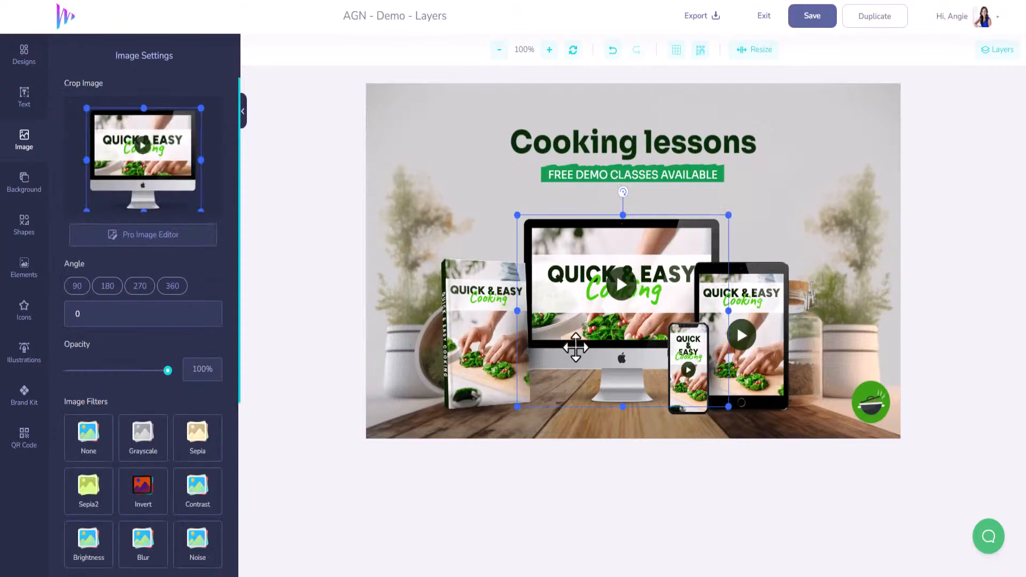
pyautogui.click(485, 288)
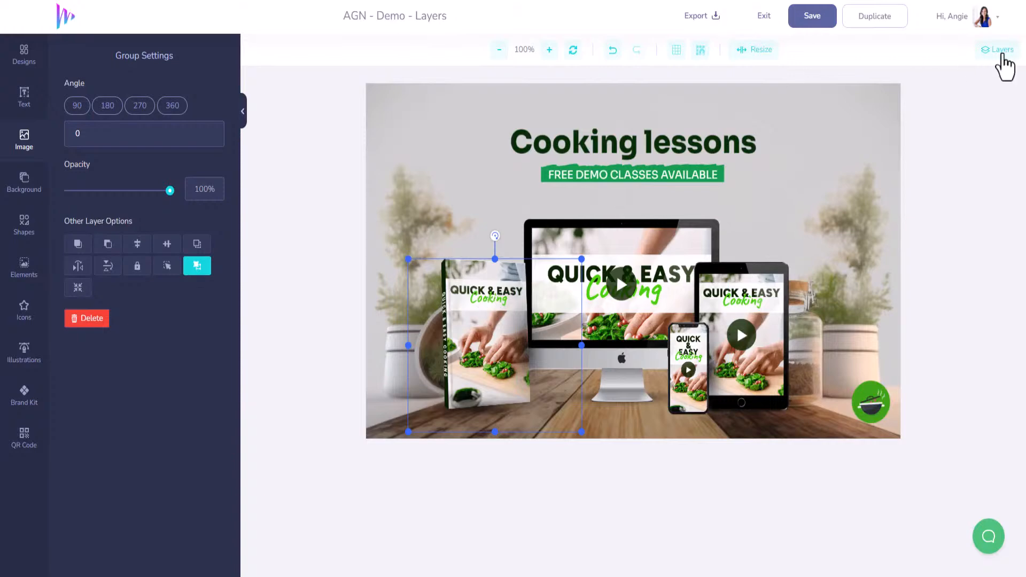
# Step: Show the layer list again and go through its layers in order to identify the object each one represents
pyautogui.click(998, 50)
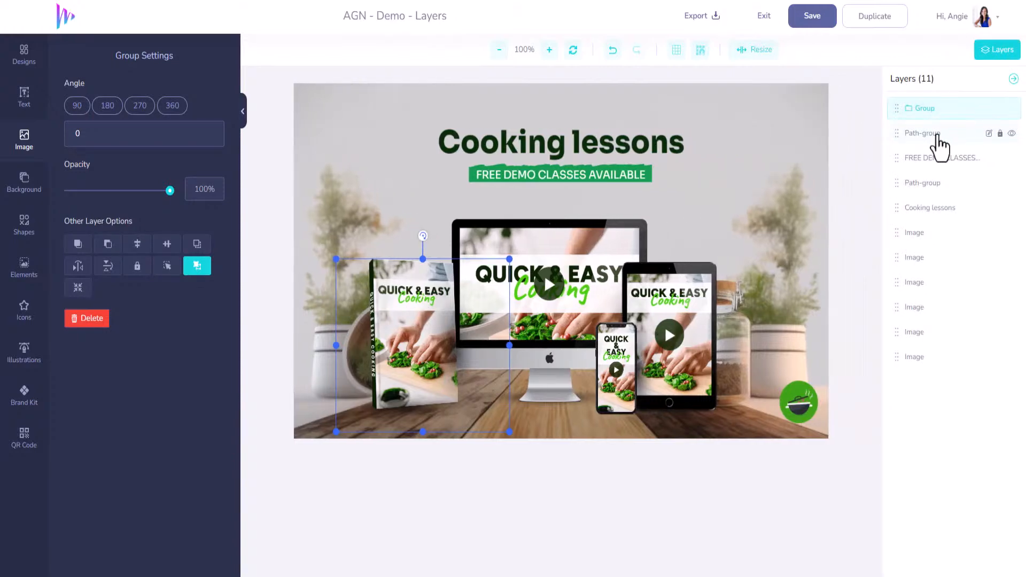
pyautogui.click(940, 137)
pyautogui.click(935, 160)
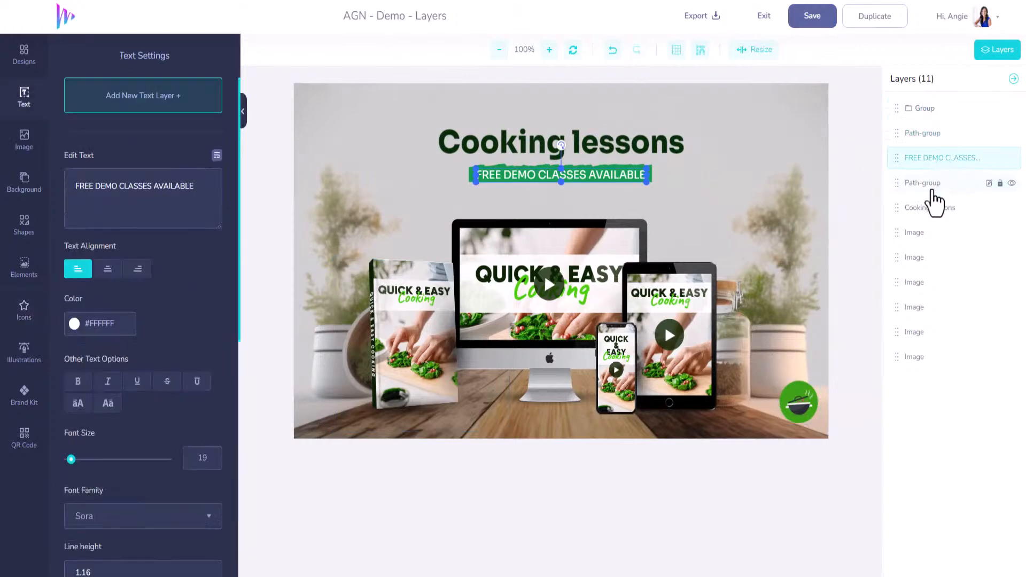
pyautogui.click(936, 184)
pyautogui.click(930, 209)
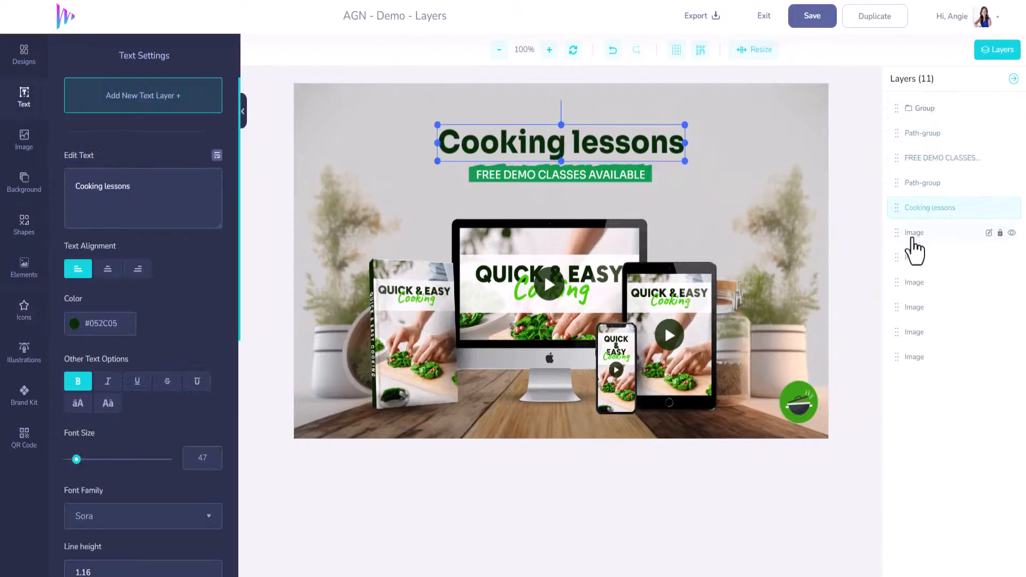
pyautogui.click(914, 235)
pyautogui.click(914, 262)
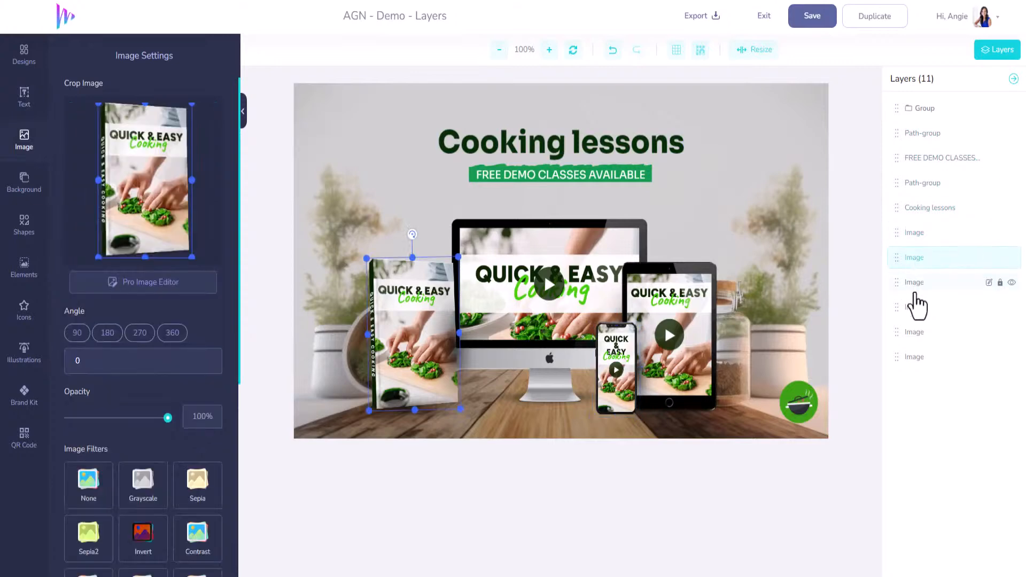
pyautogui.click(913, 286)
pyautogui.click(915, 309)
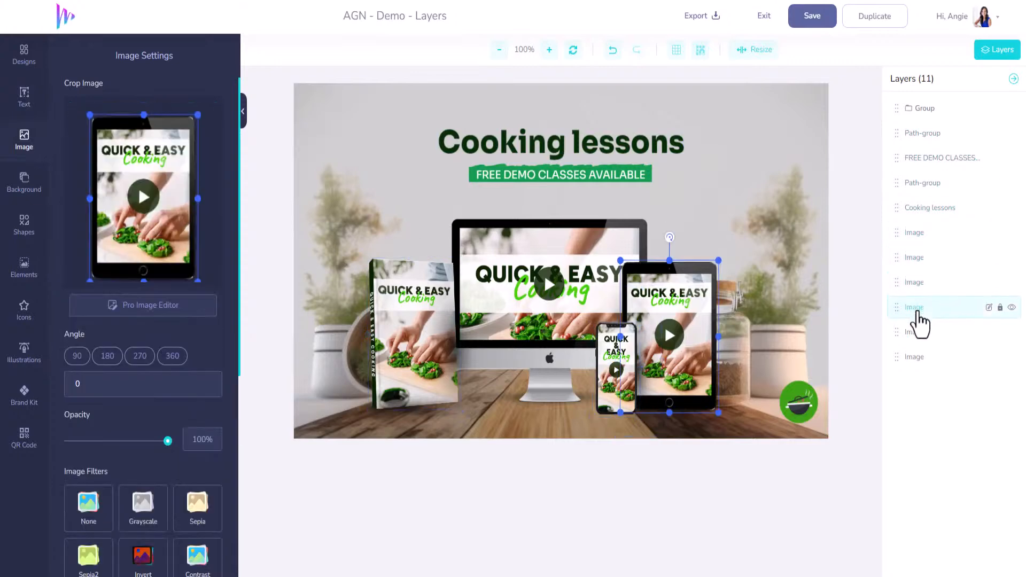
pyautogui.click(914, 332)
pyautogui.click(919, 359)
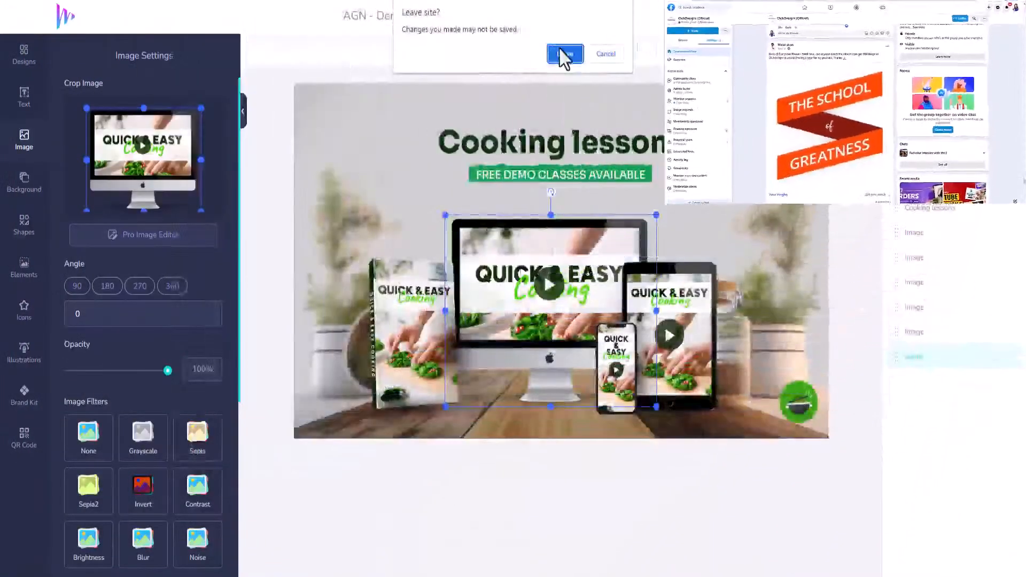
# Step: Leave the editor without saving and start a blank canvas design named "AGN - Demo - Elements"
pyautogui.click(565, 54)
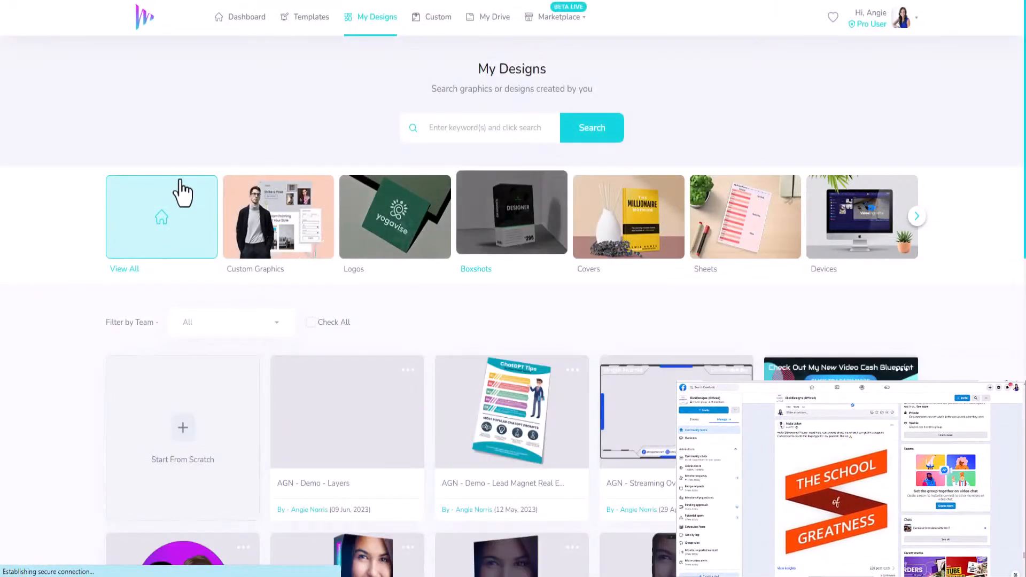
pyautogui.click(184, 431)
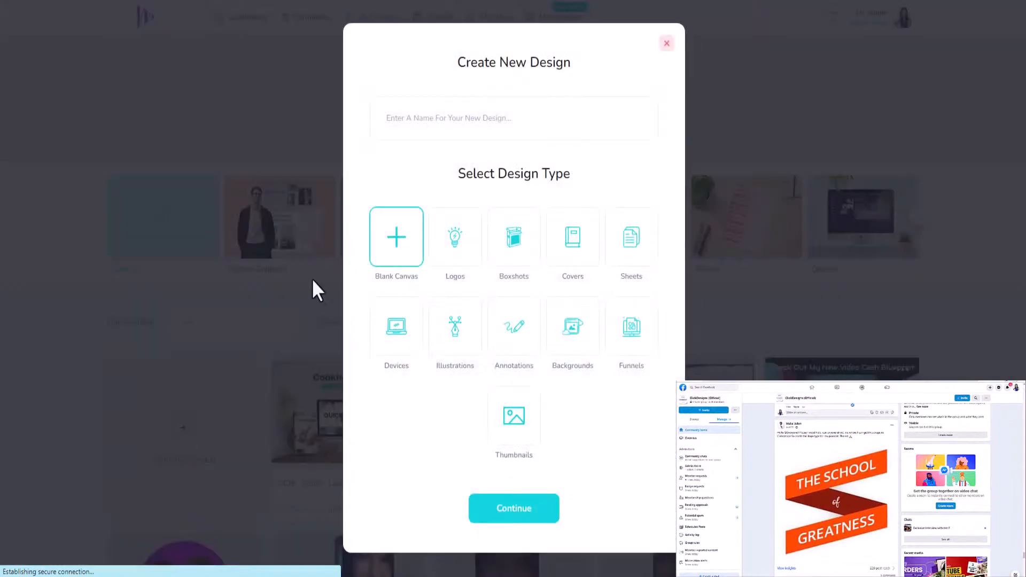
pyautogui.click(425, 110)
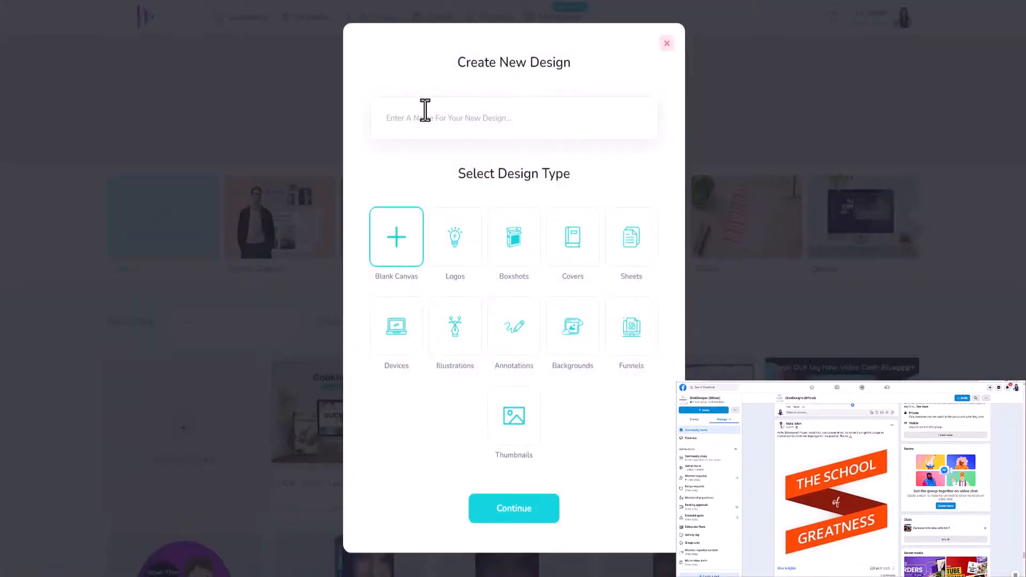
pyautogui.write('AGN ')
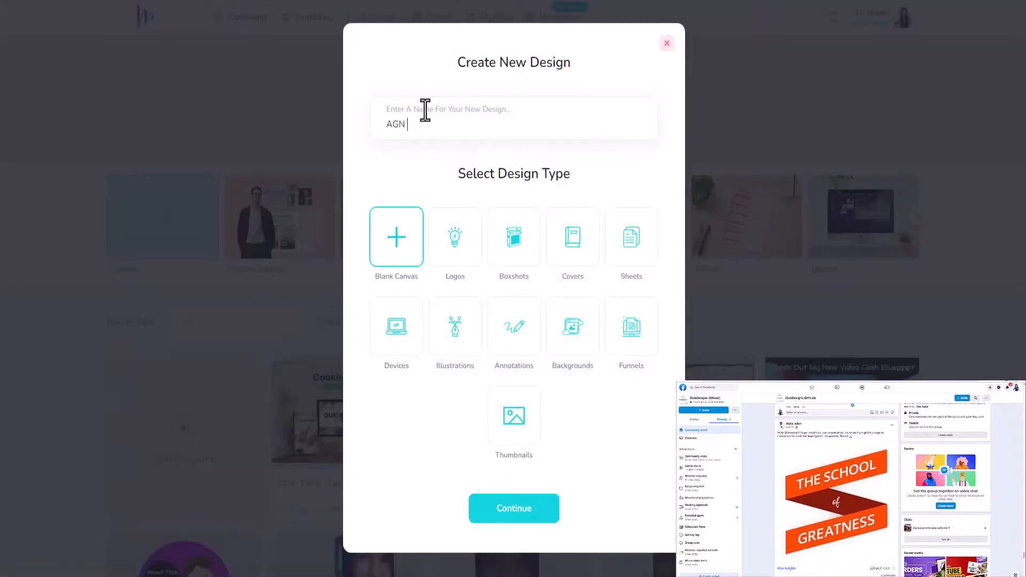
pyautogui.write('- Demo - Elements')
pyautogui.click(380, 128)
pyautogui.click(502, 513)
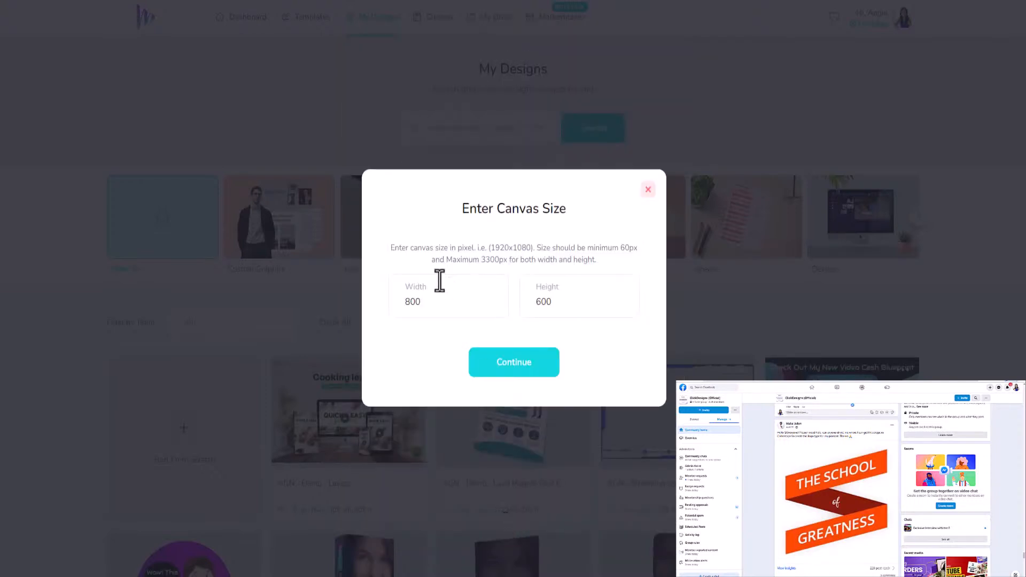
# Step: Set the new canvas size to 1000 px wide by 1000 px high and create the design
pyautogui.doubleClick(412, 301)
pyautogui.write('1000')
pyautogui.doubleClick(542, 301)
pyautogui.write('1000')
pyautogui.click(540, 364)
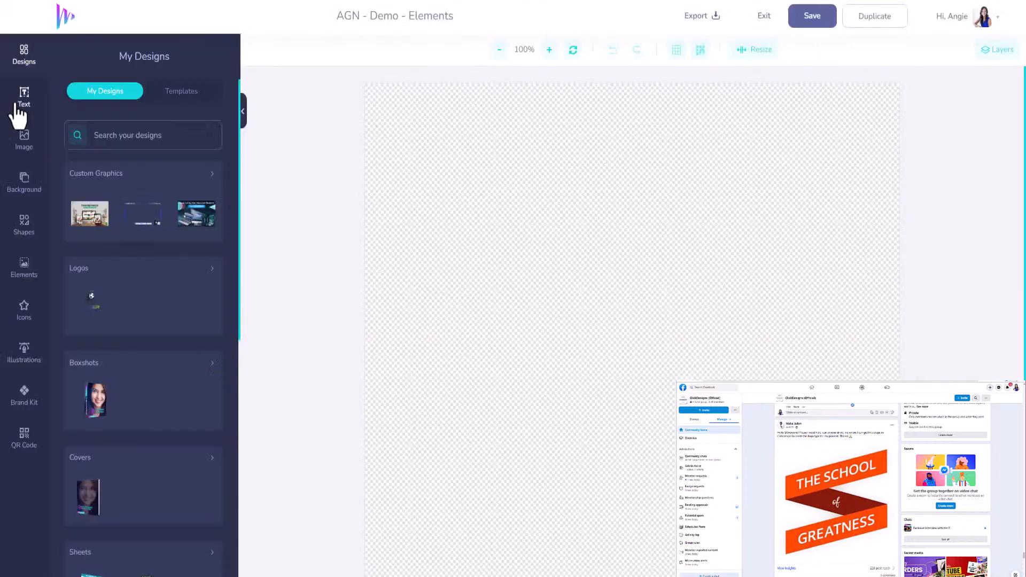
# Step: Browse the Basic Shapes collection down to its end and load more shapes
pyautogui.click(26, 227)
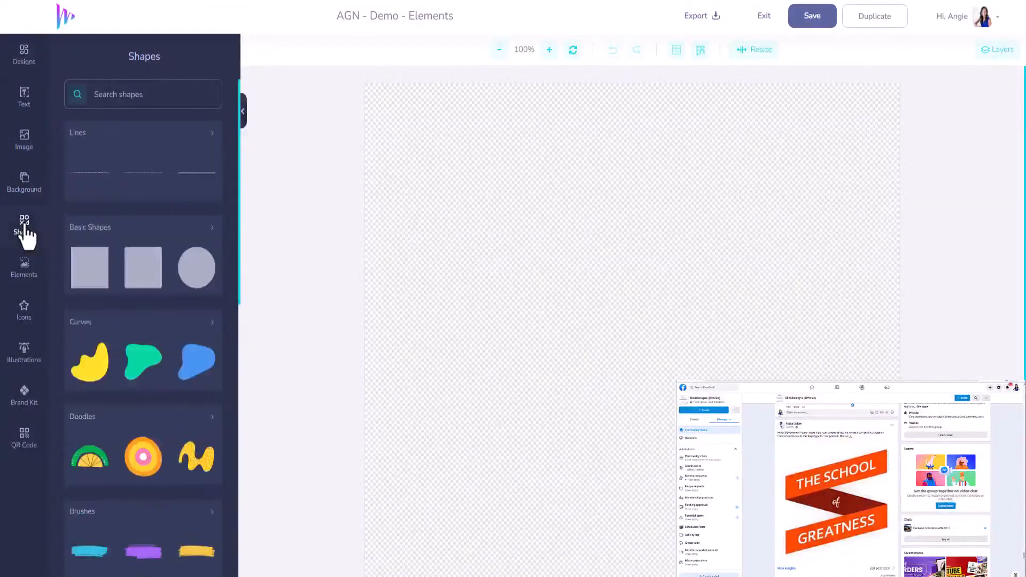
pyautogui.click(193, 232)
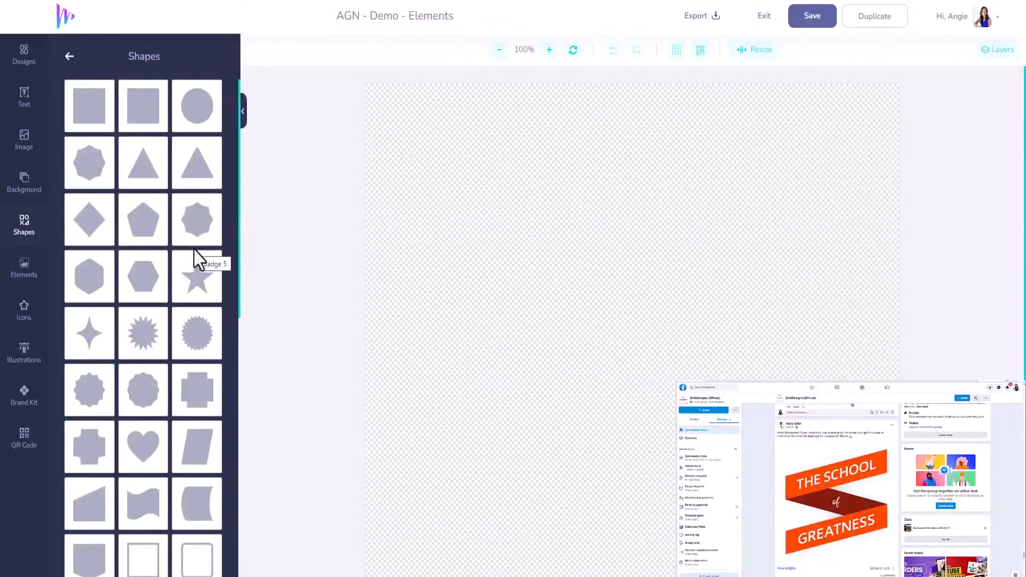
pyautogui.scroll(-9, 198, 260)
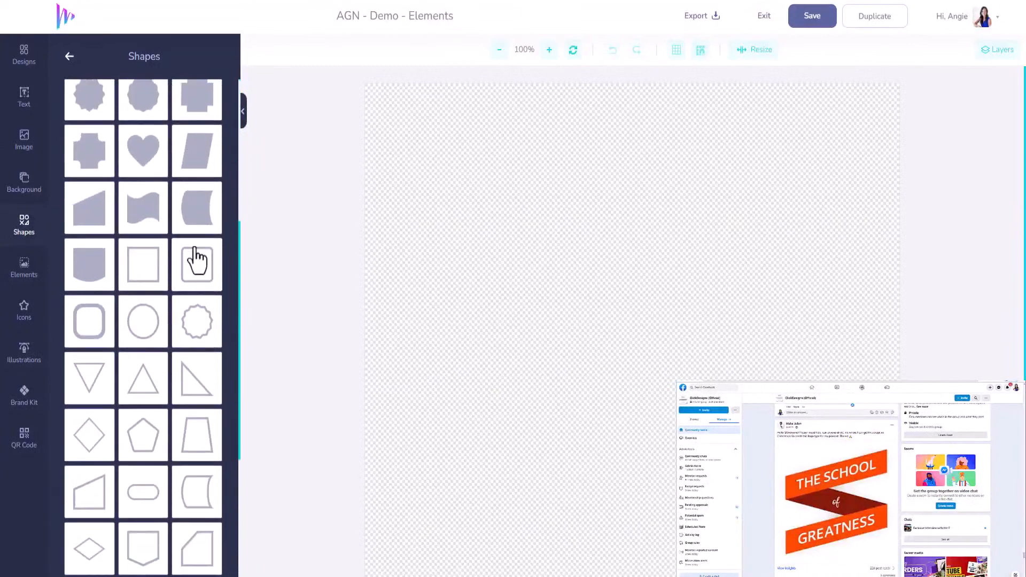
pyautogui.scroll(-2, 196, 256)
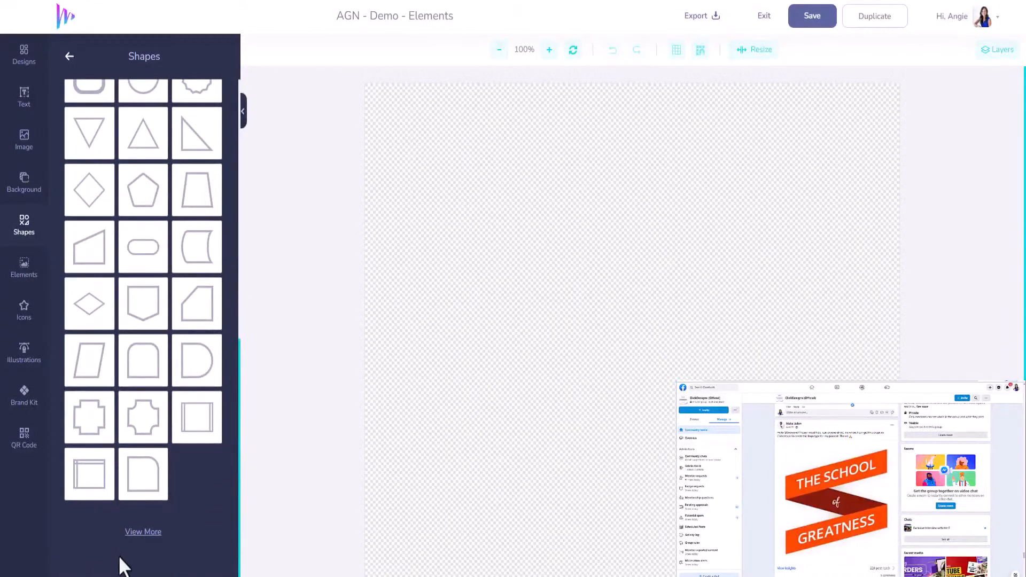
pyautogui.click(140, 532)
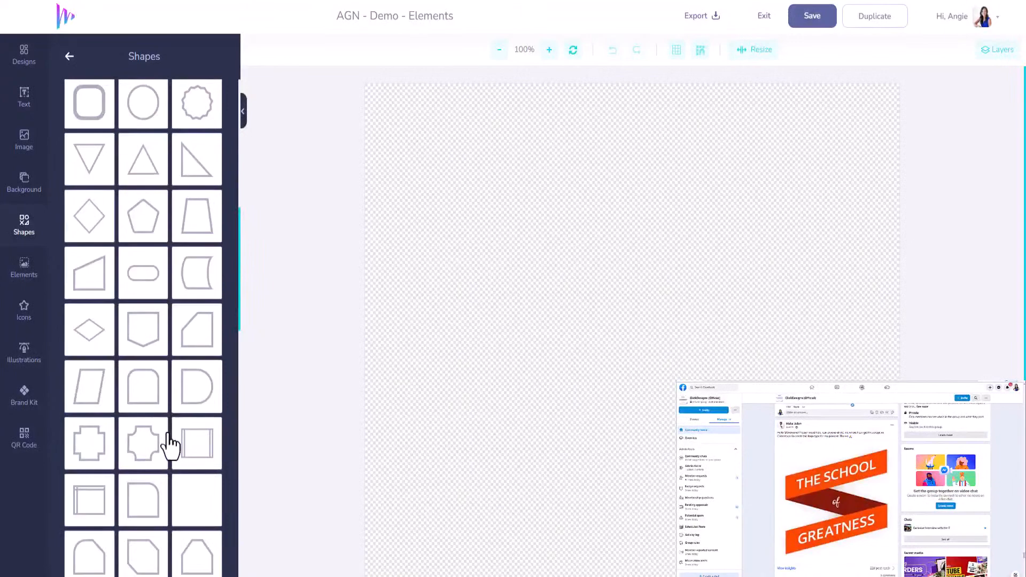
# Step: Add the thick slanted bar from the basic shapes, enlarge it and place it in the upper middle of the canvas
pyautogui.scroll(-10, 167, 442)
pyautogui.scroll(-2, 167, 442)
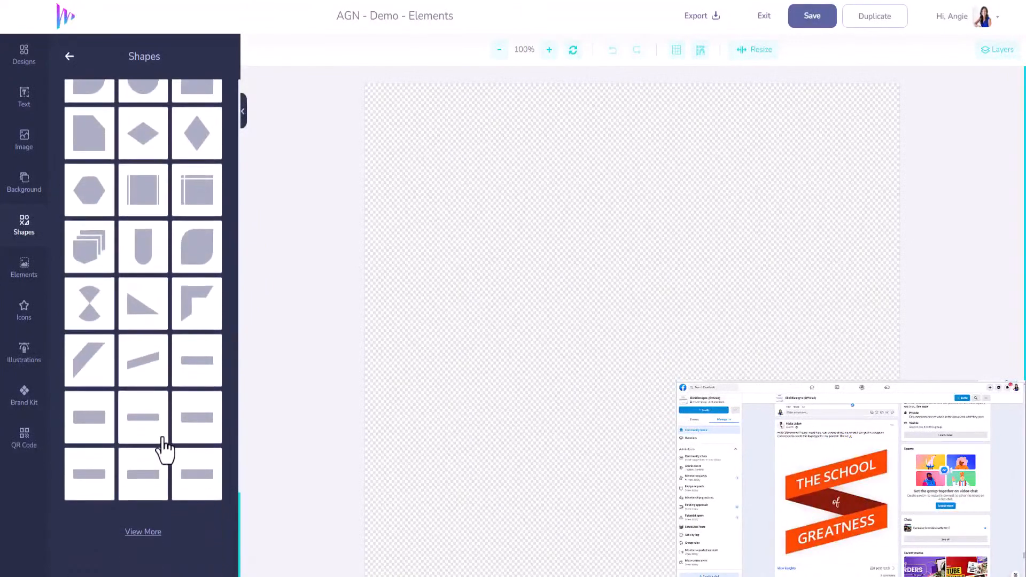
pyautogui.moveTo(143, 374); pyautogui.dragTo(477, 212)
pyautogui.click(146, 371)
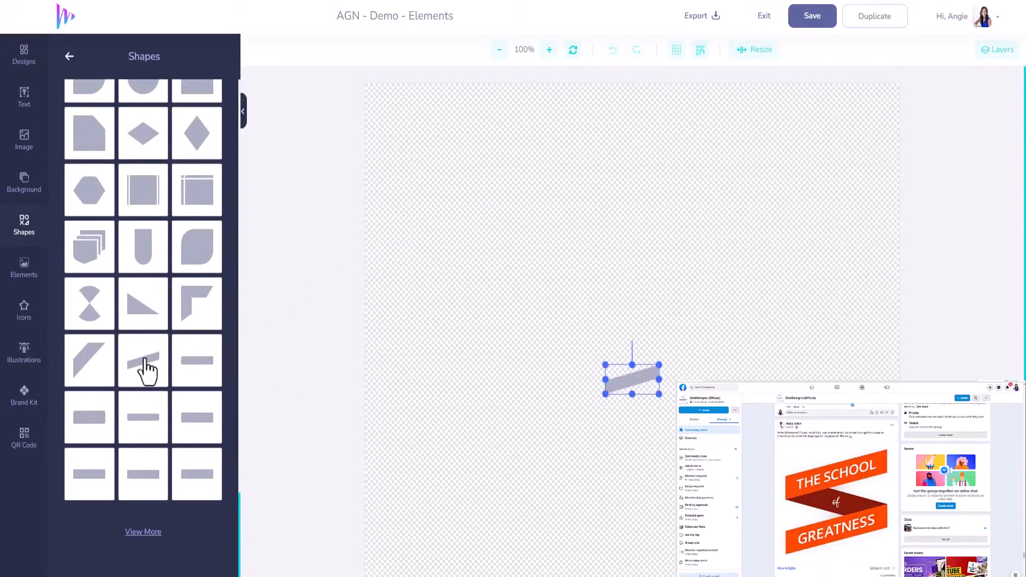
pyautogui.moveTo(618, 373); pyautogui.dragTo(483, 311)
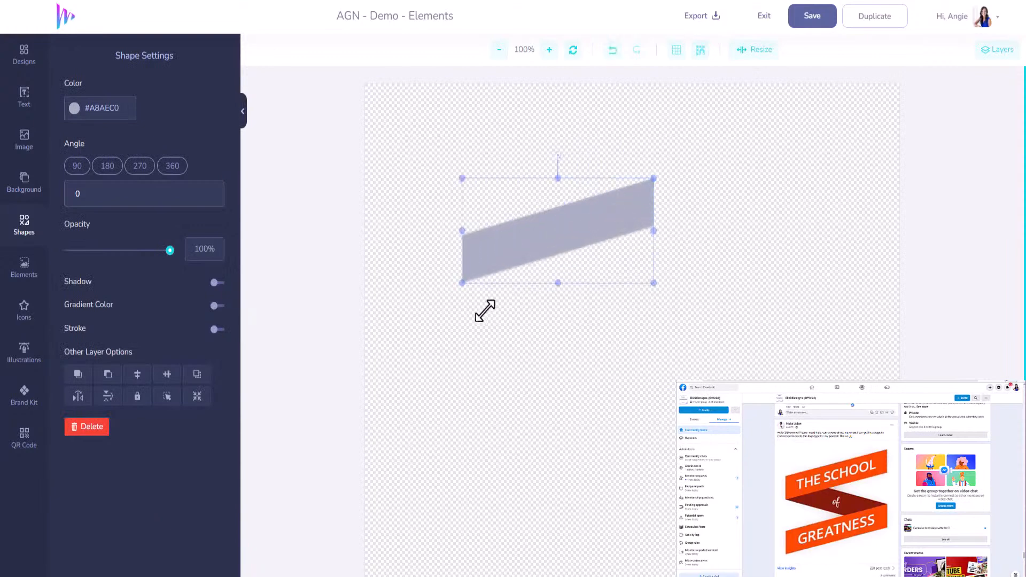
pyautogui.moveTo(555, 247); pyautogui.dragTo(611, 218)
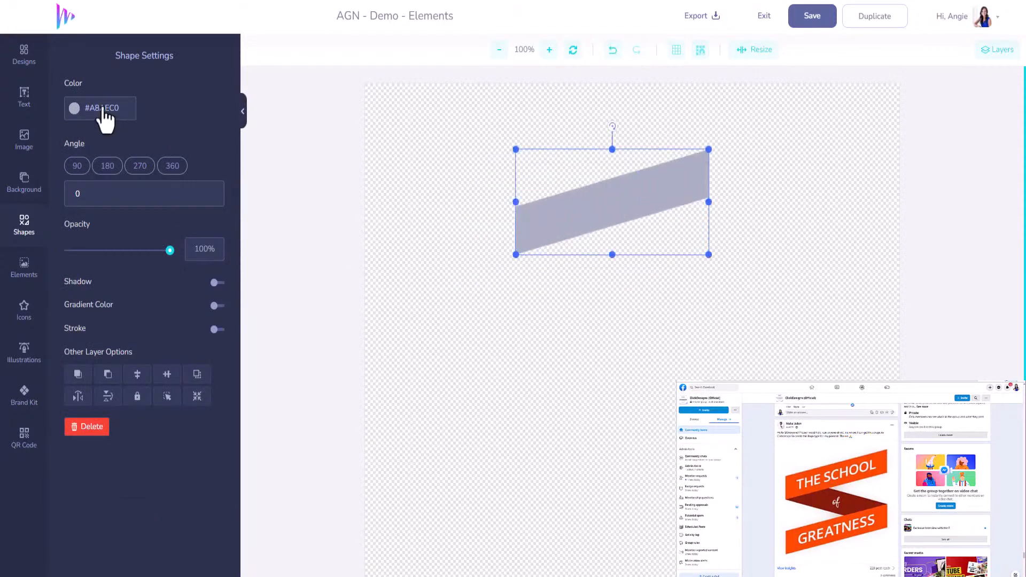
# Step: Recolor the slanted bar red, #E12403
pyautogui.click(74, 109)
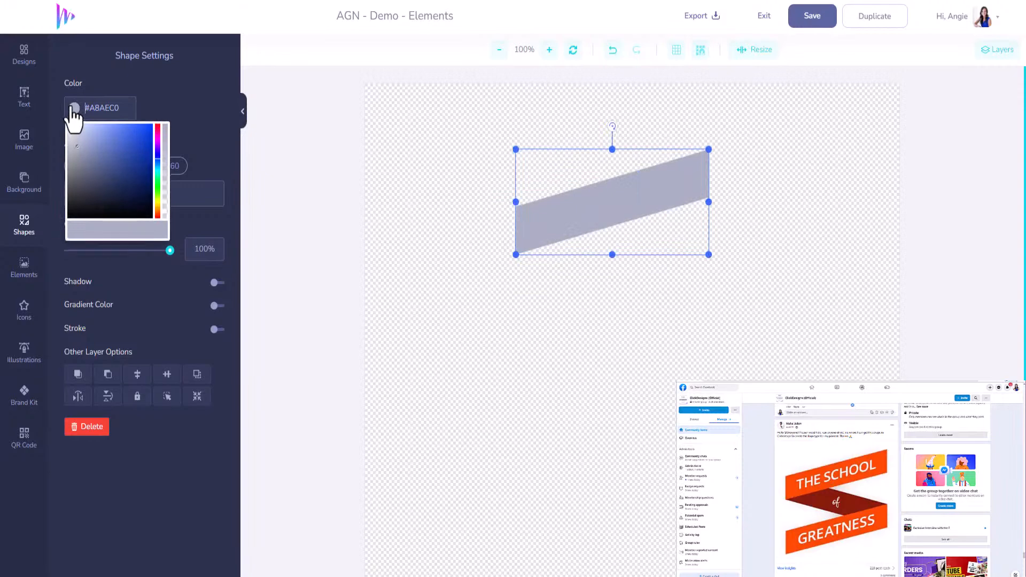
pyautogui.click(152, 137)
pyautogui.click(156, 131)
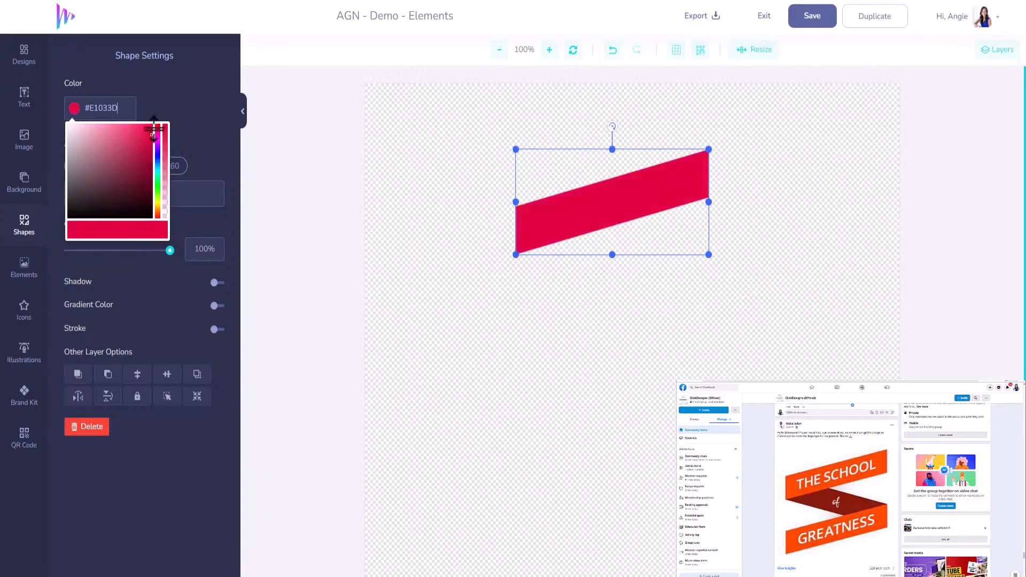
pyautogui.moveTo(157, 133); pyautogui.dragTo(158, 217)
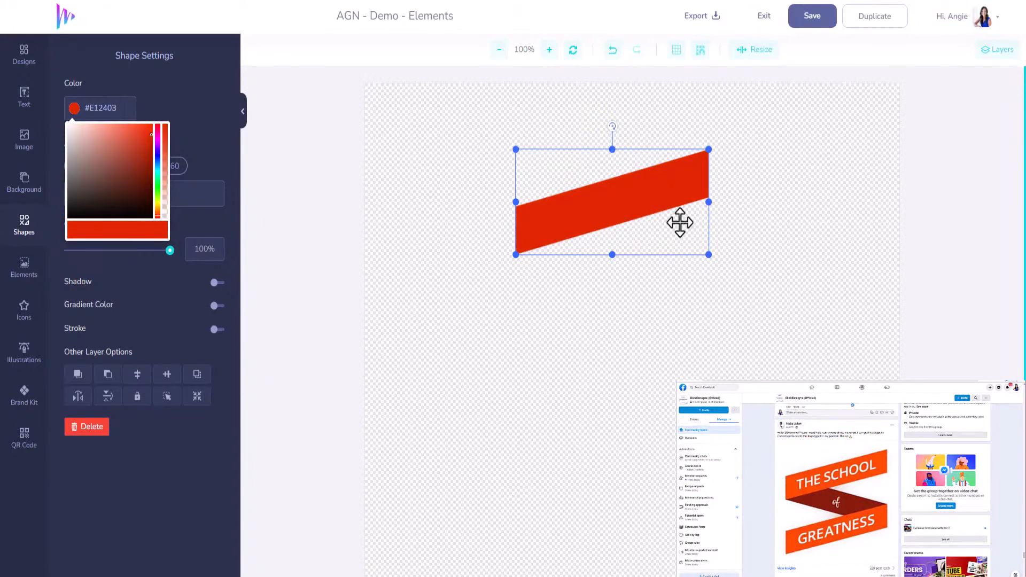
pyautogui.click(643, 199)
pyautogui.click(724, 211)
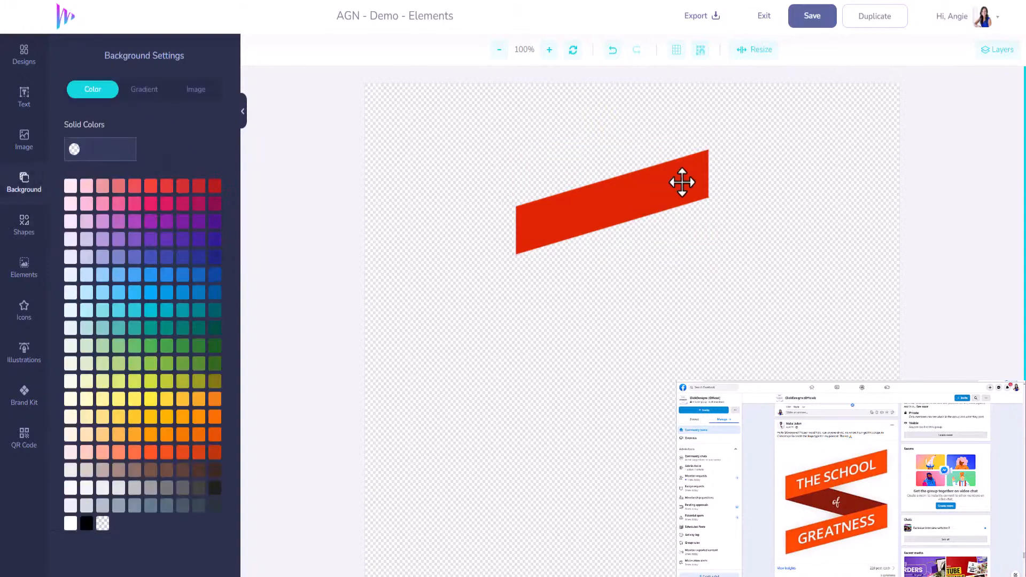
# Step: Duplicate the red slanted bar and place the copy directly below the original, leaving a gap between them
pyautogui.click(682, 182)
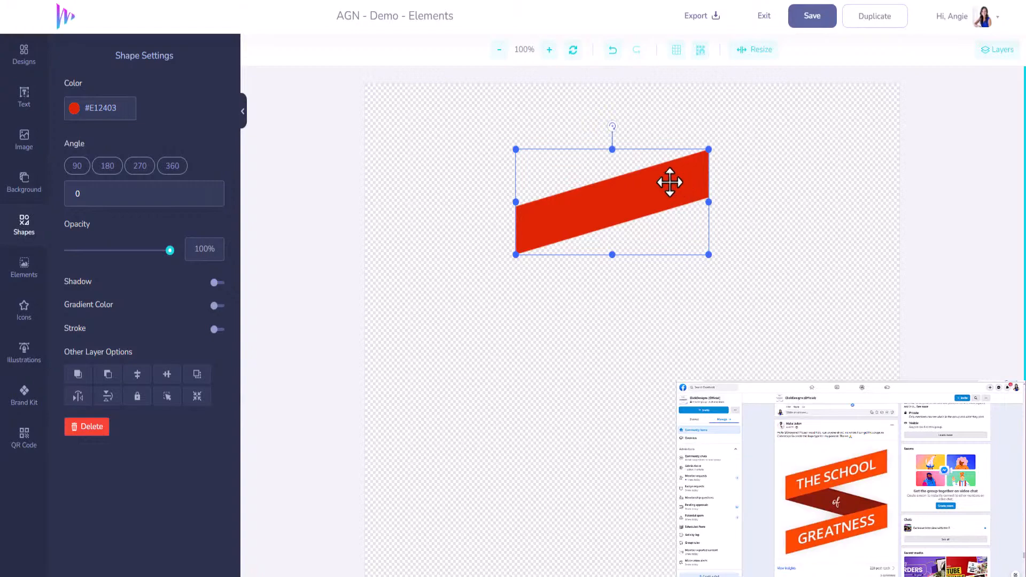
pyautogui.rightClick(660, 176)
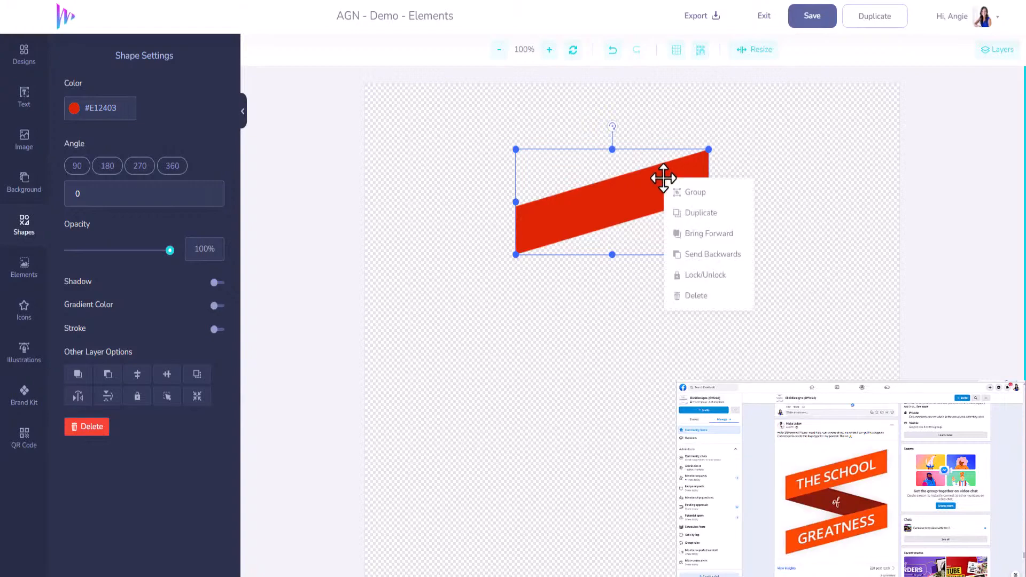
pyautogui.click(694, 214)
pyautogui.moveTo(657, 214); pyautogui.dragTo(631, 317)
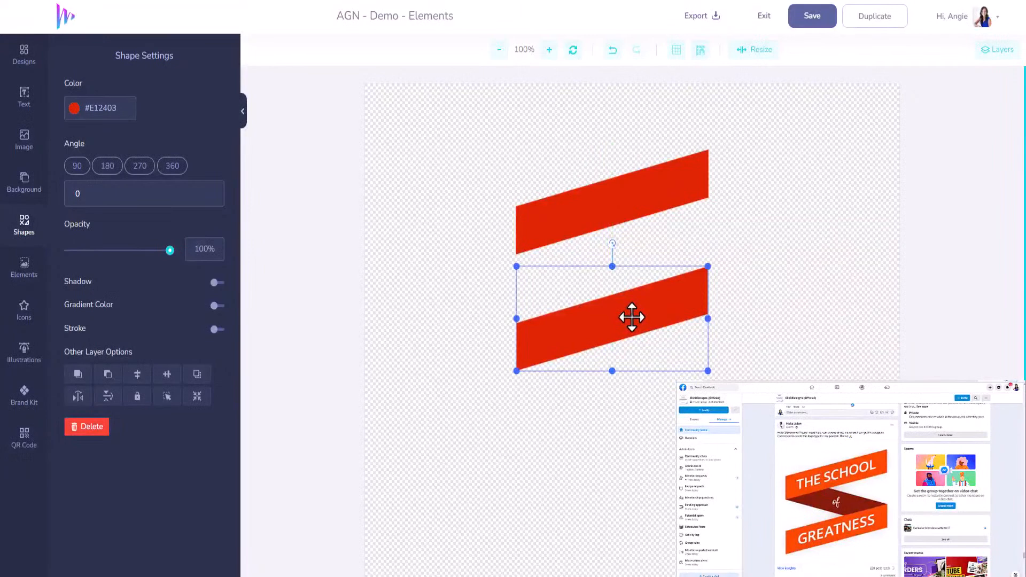
# Step: Duplicate the lower bar, flip the copy vertically and fit it between the two bars to form a zigzag ribbon
pyautogui.rightClick(631, 318)
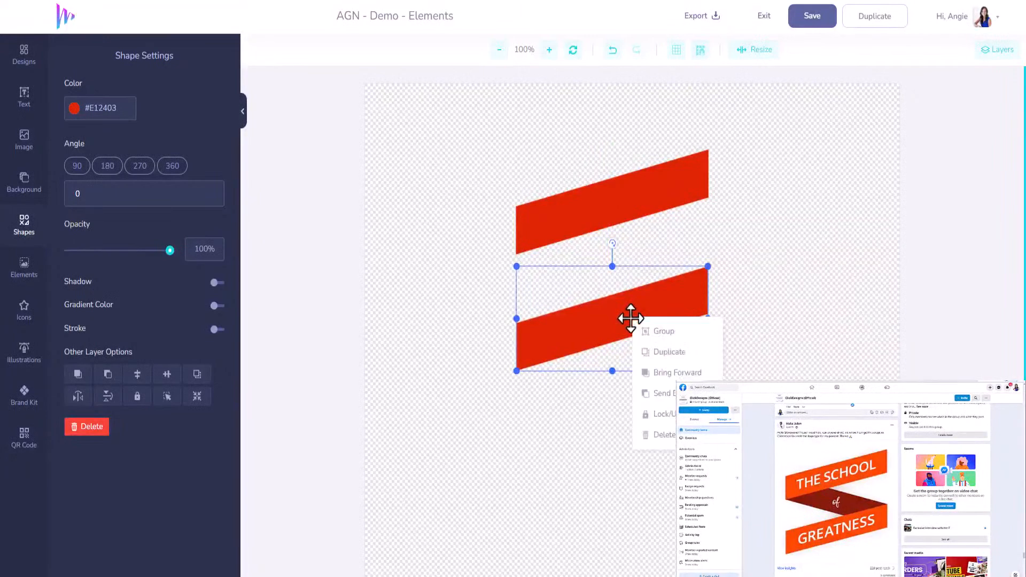
pyautogui.click(661, 352)
pyautogui.moveTo(662, 350); pyautogui.dragTo(746, 236)
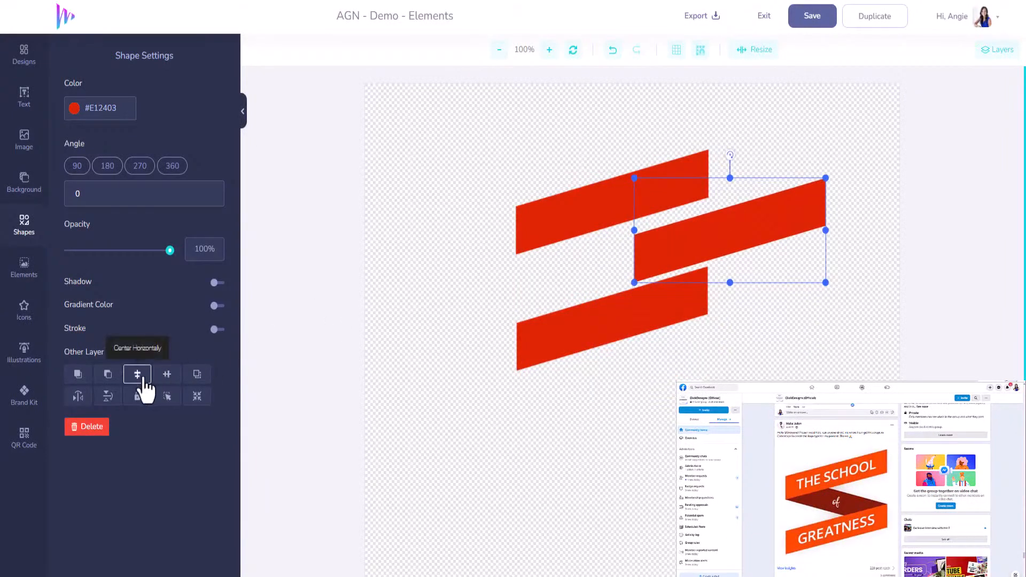
pyautogui.click(111, 402)
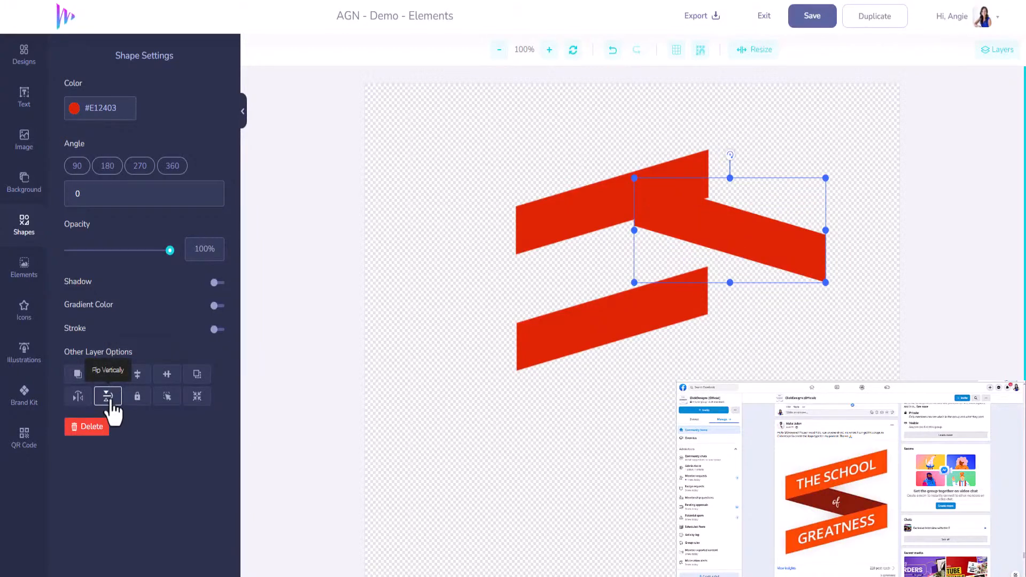
pyautogui.moveTo(727, 231); pyautogui.dragTo(611, 258)
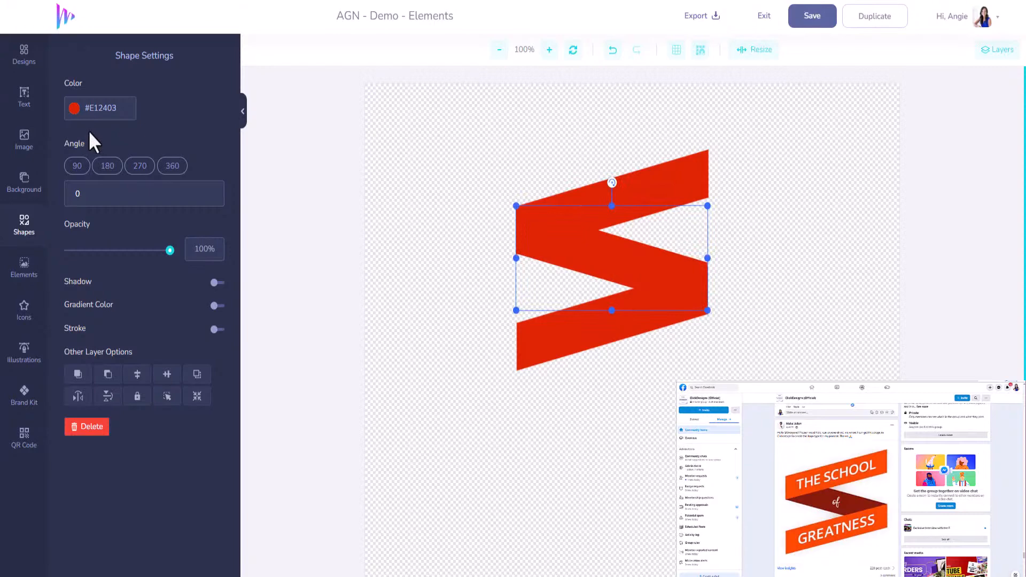
# Step: Recolor the middle bar dark red, #B11F06, and send it backwards behind the other two bars
pyautogui.click(74, 108)
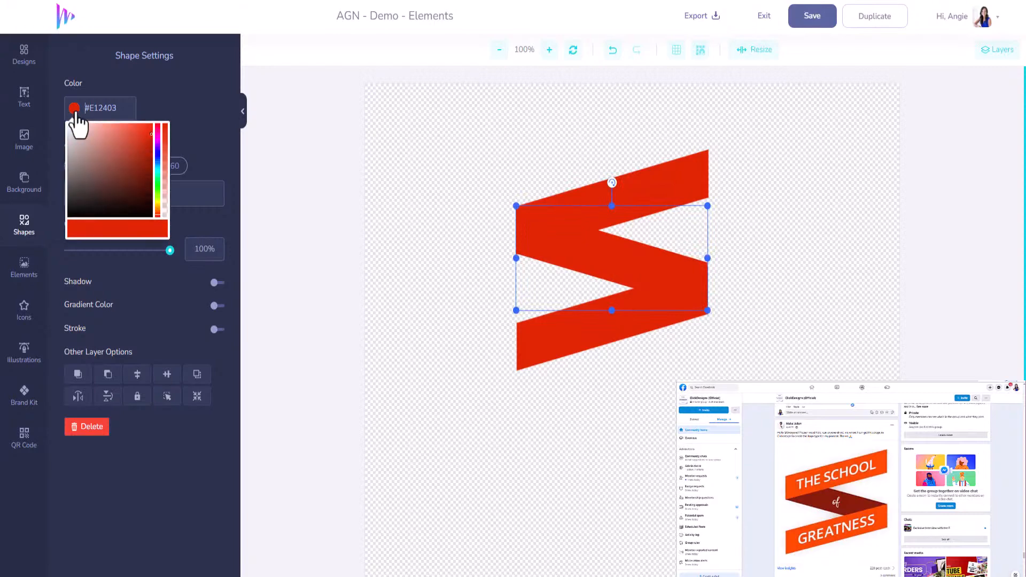
pyautogui.click(151, 151)
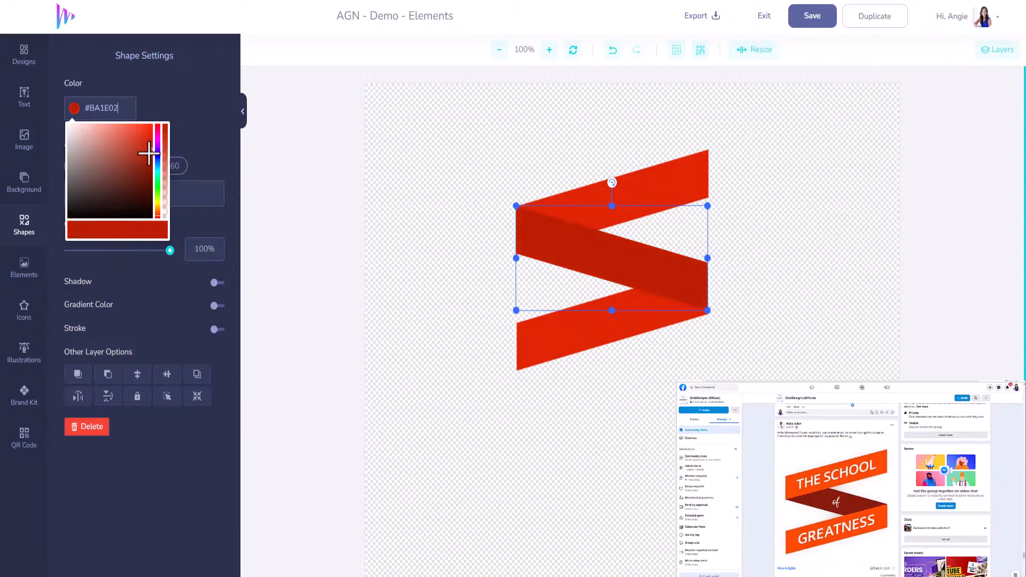
pyautogui.rightClick(573, 248)
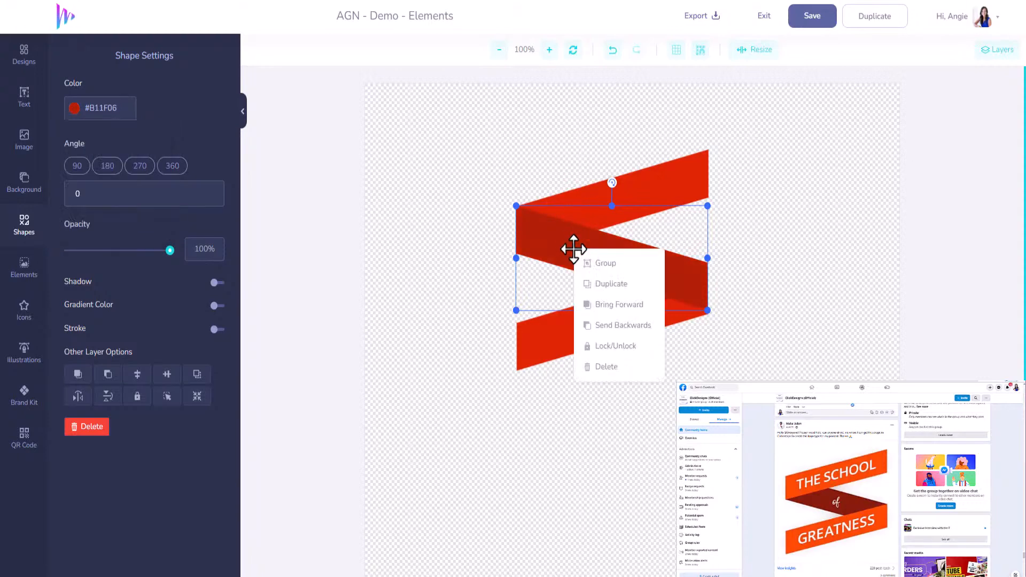
pyautogui.click(619, 329)
pyautogui.click(619, 328)
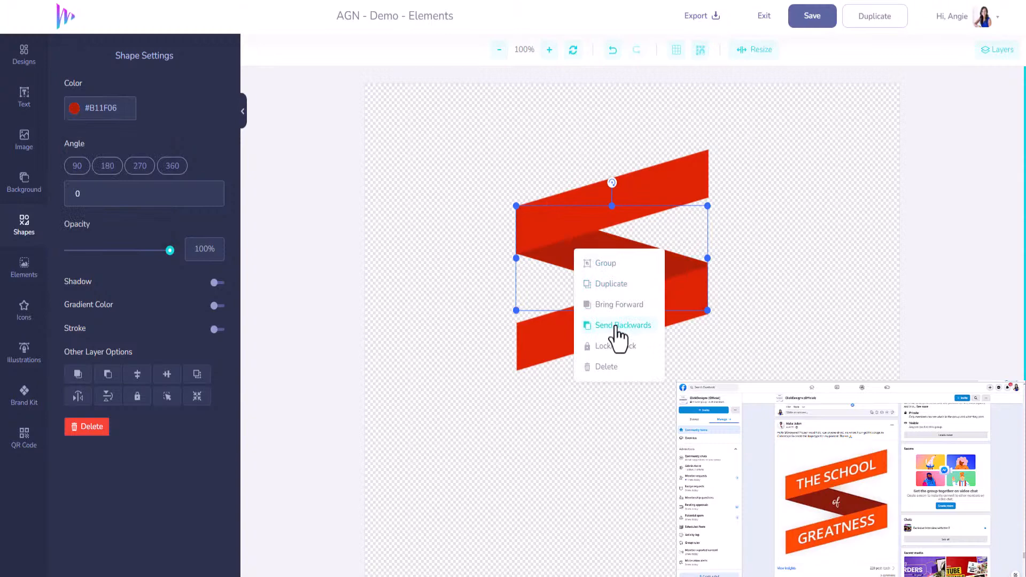
pyautogui.click(794, 307)
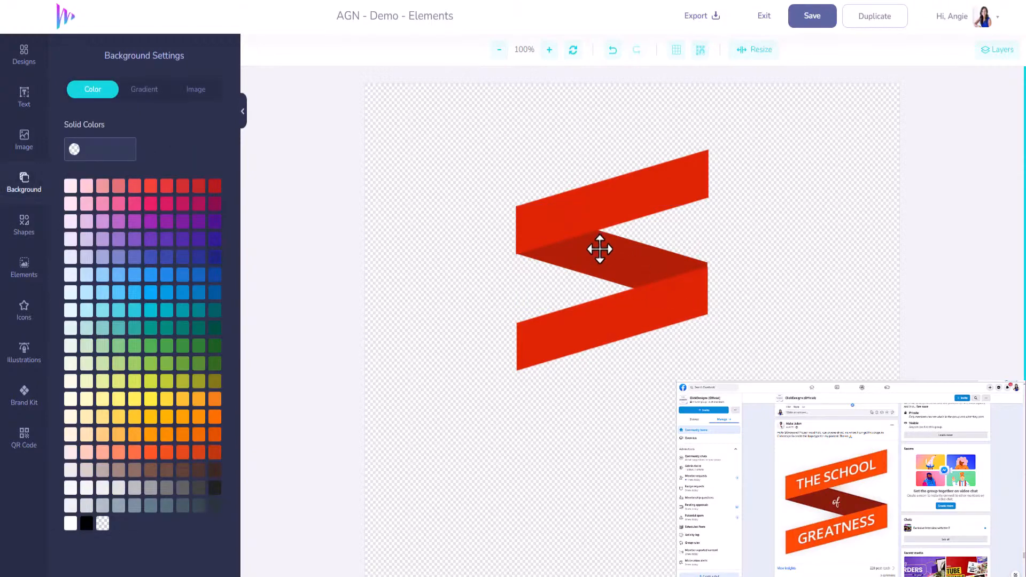
# Step: Nudge the top bar slightly upward to line up its lower corner with the fold of the ribbon
pyautogui.click(599, 249)
pyautogui.press('Up')
pyautogui.press('Up')
pyautogui.press('Up')
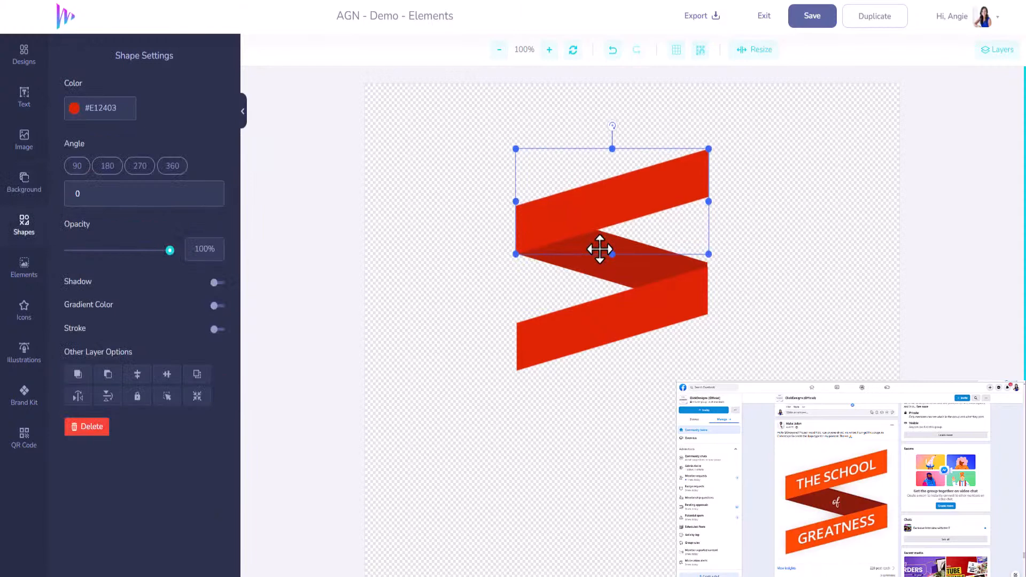
pyautogui.click(828, 261)
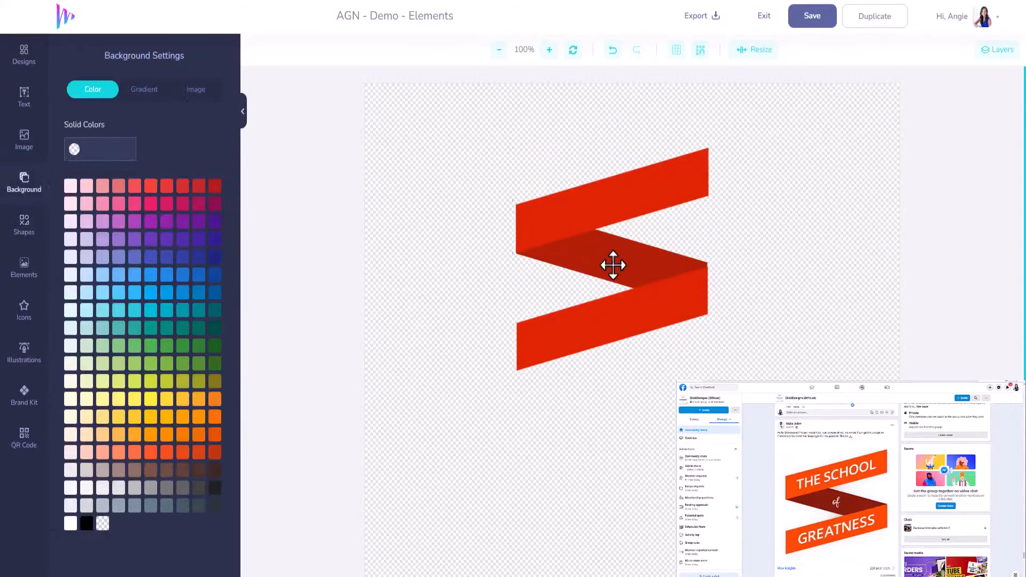
pyautogui.click(656, 298)
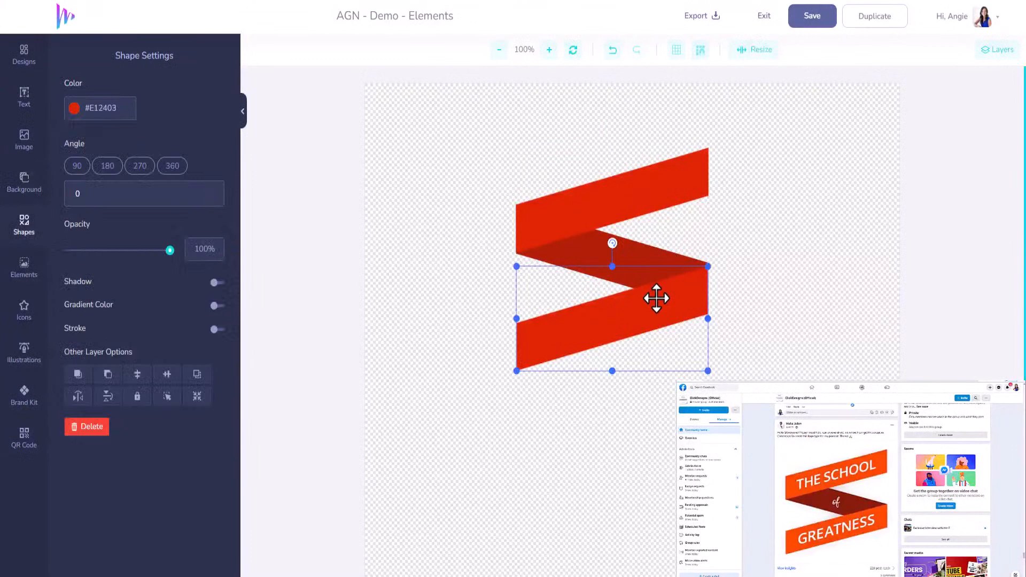
pyautogui.click(733, 259)
# Step: Show the layer list and rename the dark middle bar's layer to "Middle"
pyautogui.click(988, 50)
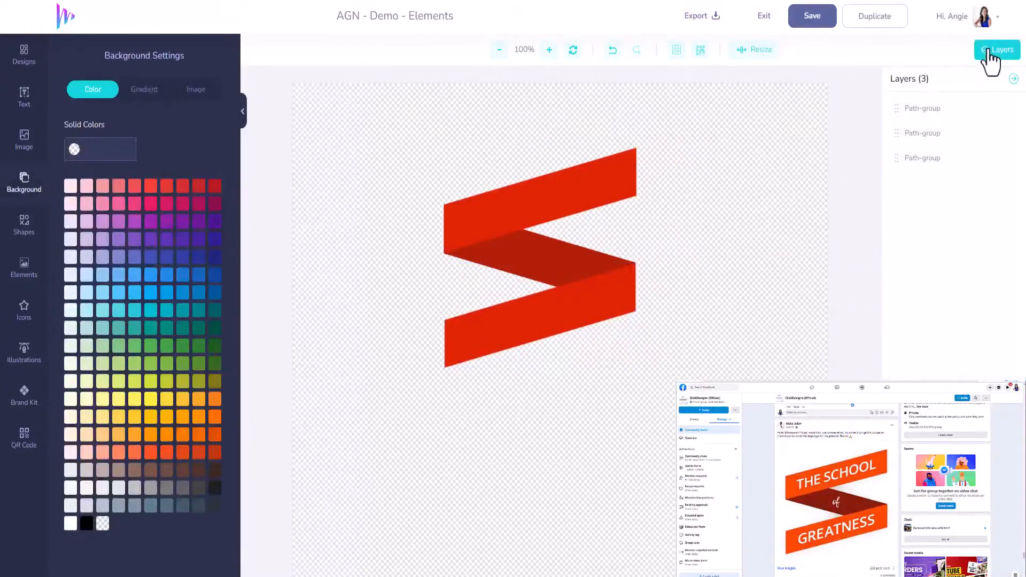
pyautogui.click(927, 110)
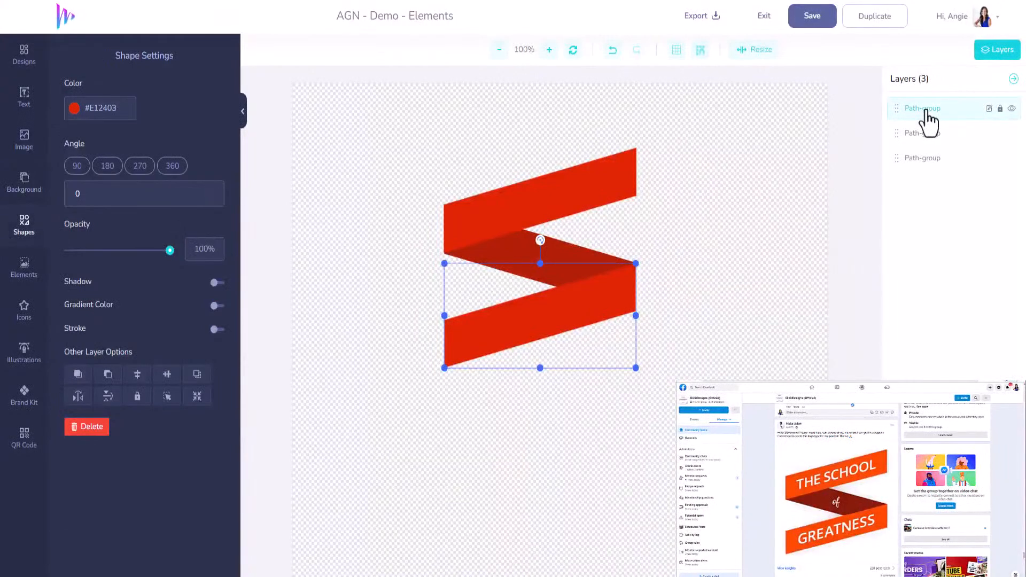
pyautogui.doubleClick(915, 157)
pyautogui.write('Midd')
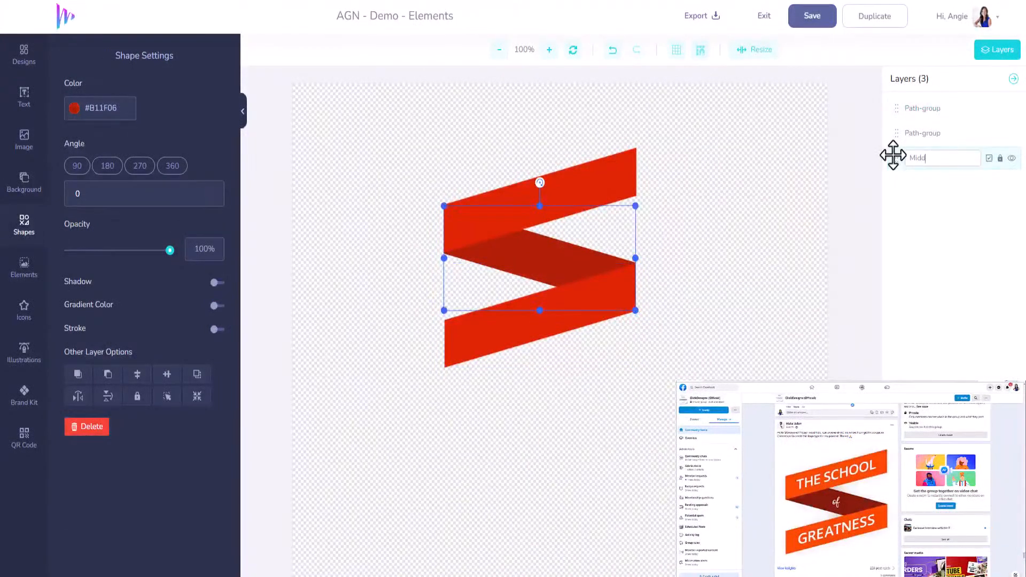
pyautogui.write('le')
pyautogui.click(988, 159)
# Step: Rename the upper bar's layer to "Top"
pyautogui.click(980, 137)
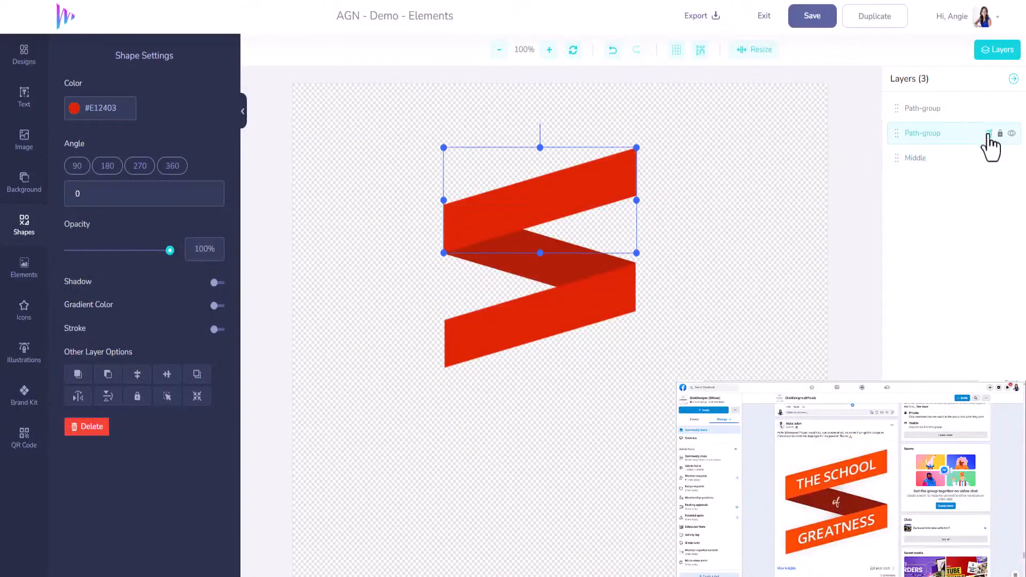
pyautogui.doubleClick(948, 134)
pyautogui.moveTo(951, 138); pyautogui.dragTo(907, 133)
pyautogui.press('BackSpace')
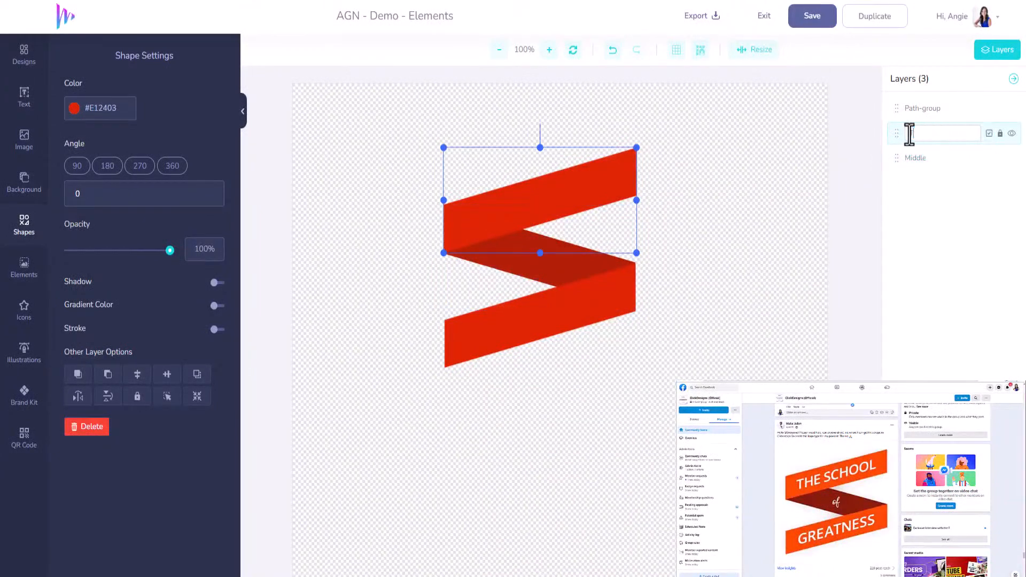
pyautogui.write('Top')
pyautogui.click(990, 133)
# Step: Rename the lower bar's layer to "Bottom"
pyautogui.click(984, 113)
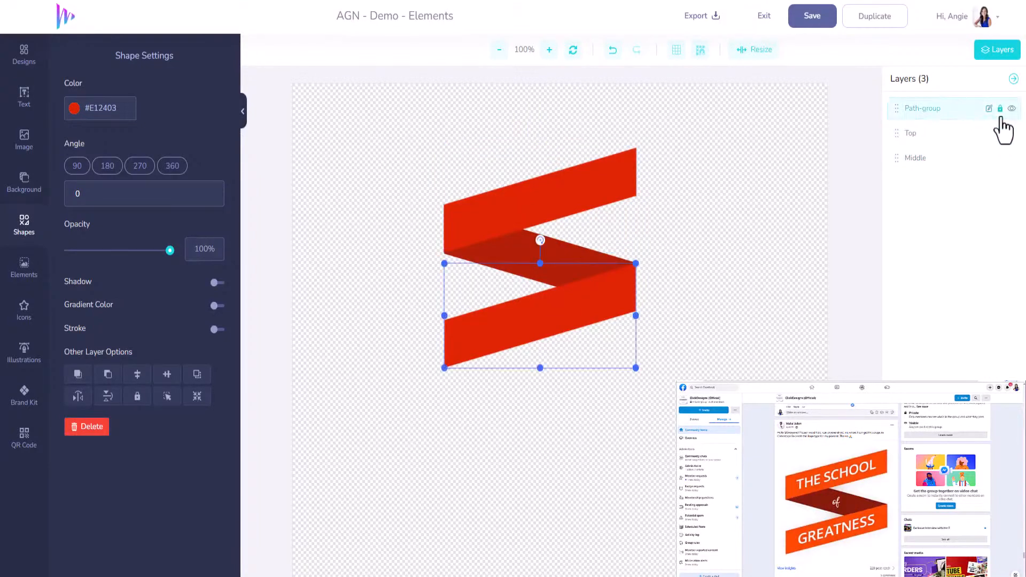
pyautogui.click(989, 108)
pyautogui.moveTo(946, 107); pyautogui.dragTo(902, 107)
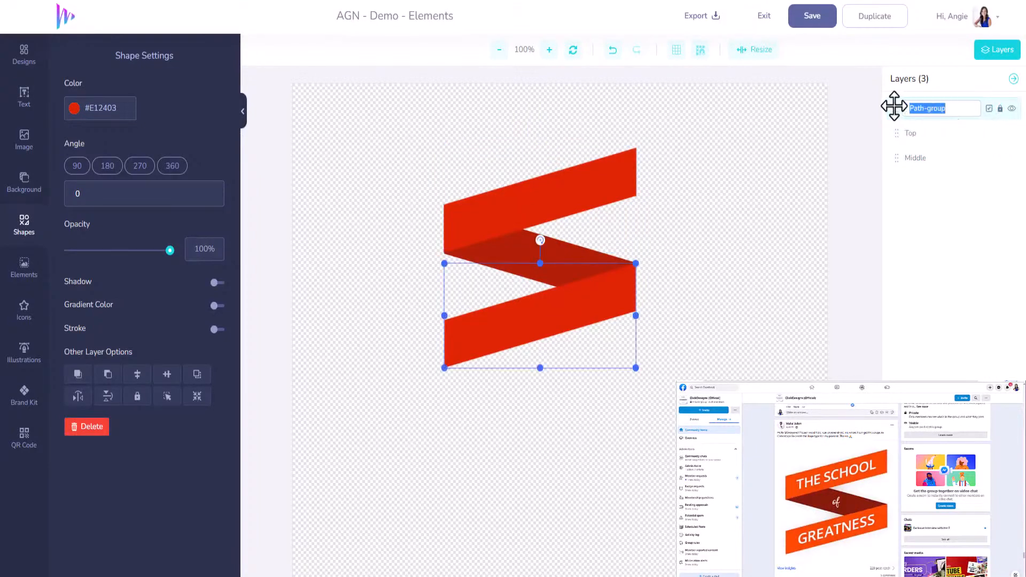
pyautogui.write('VB')
pyautogui.write('ttom')
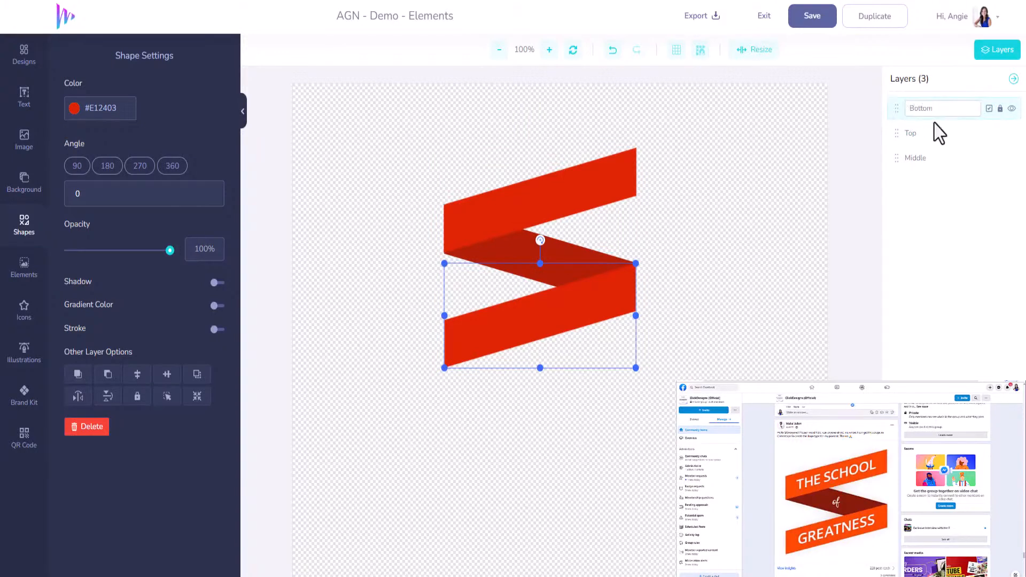
pyautogui.click(988, 108)
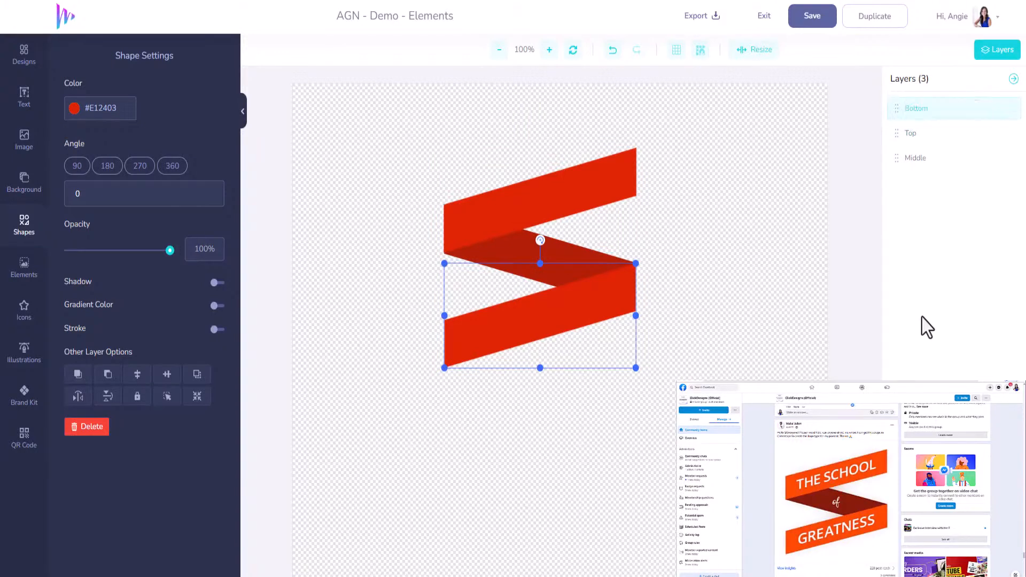
pyautogui.click(700, 140)
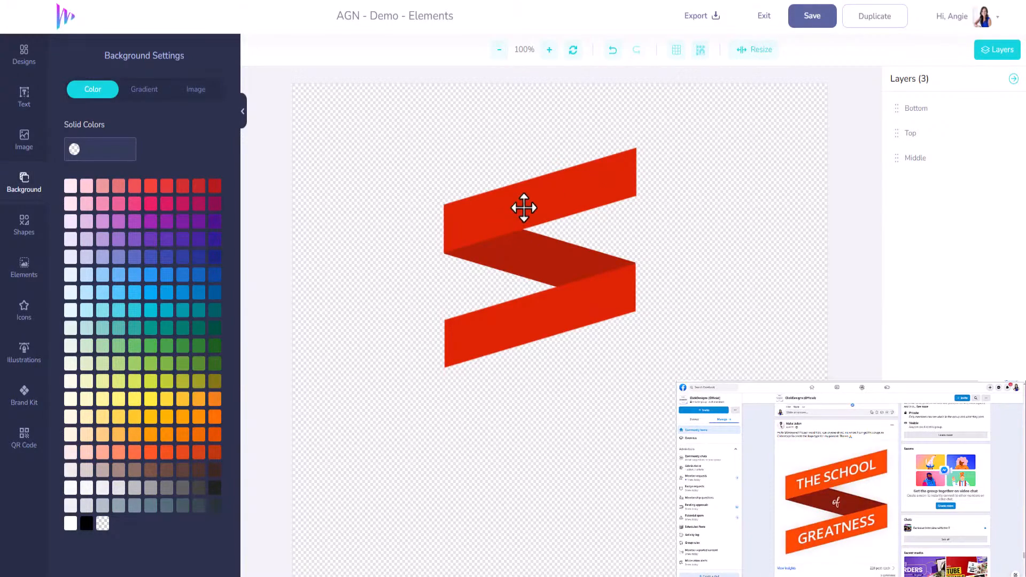
# Step: Make the outer ribbon bars taller by stretching the top bar upward and the bottom bar downward
pyautogui.click(524, 206)
pyautogui.moveTo(540, 147); pyautogui.dragTo(542, 127)
pyautogui.click(550, 342)
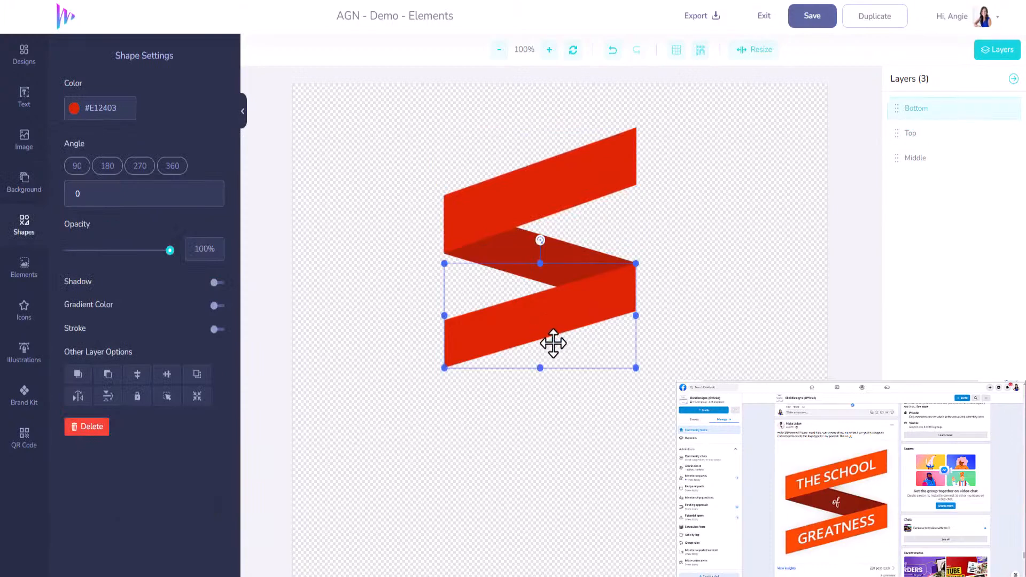
pyautogui.moveTo(540, 367); pyautogui.dragTo(543, 385)
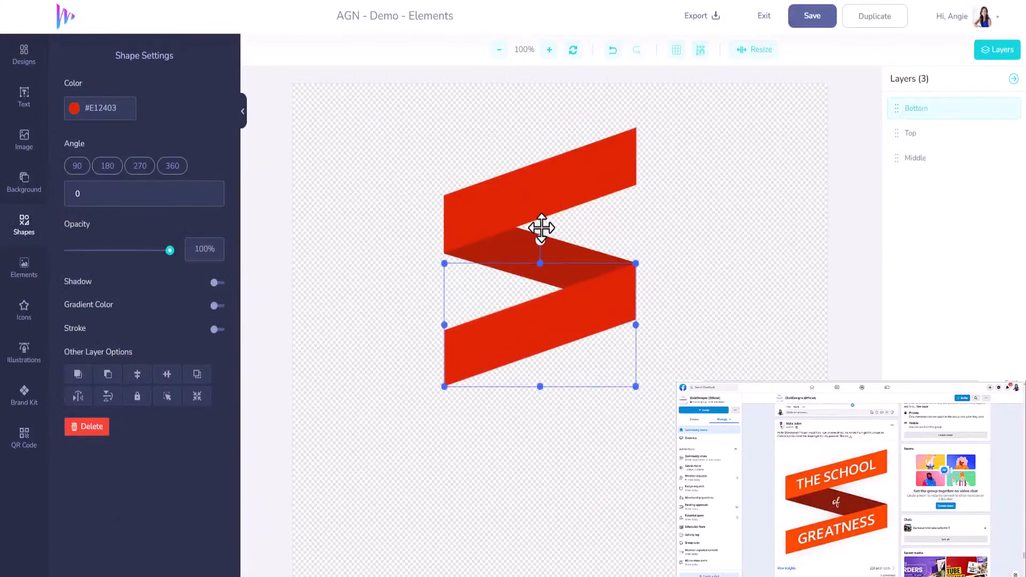
# Step: Select the Middle layer and stretch the dark bar slightly taller by extending its lower edge downward
pyautogui.click(547, 243)
pyautogui.click(531, 272)
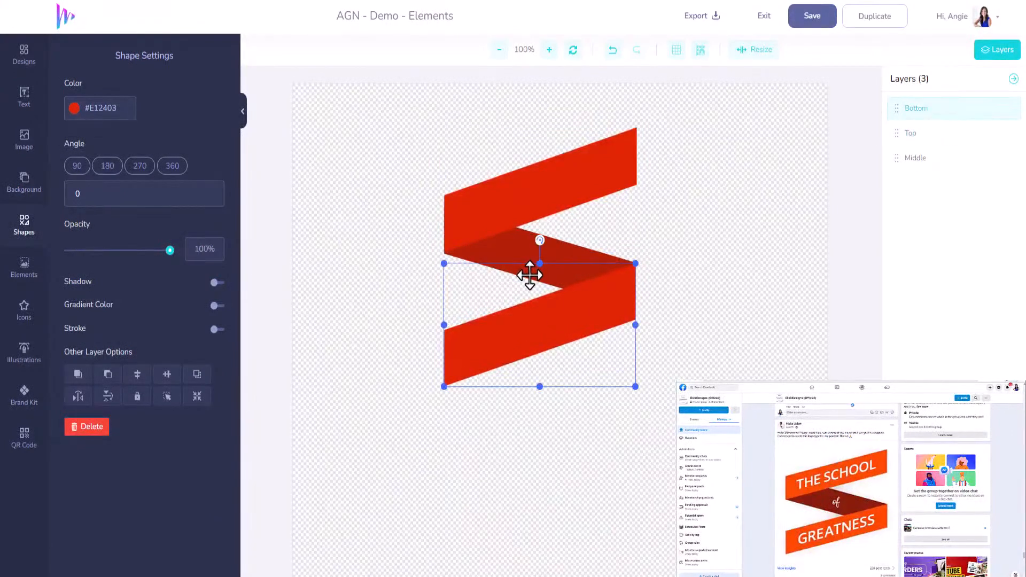
pyautogui.click(564, 255)
pyautogui.click(556, 269)
pyautogui.click(546, 246)
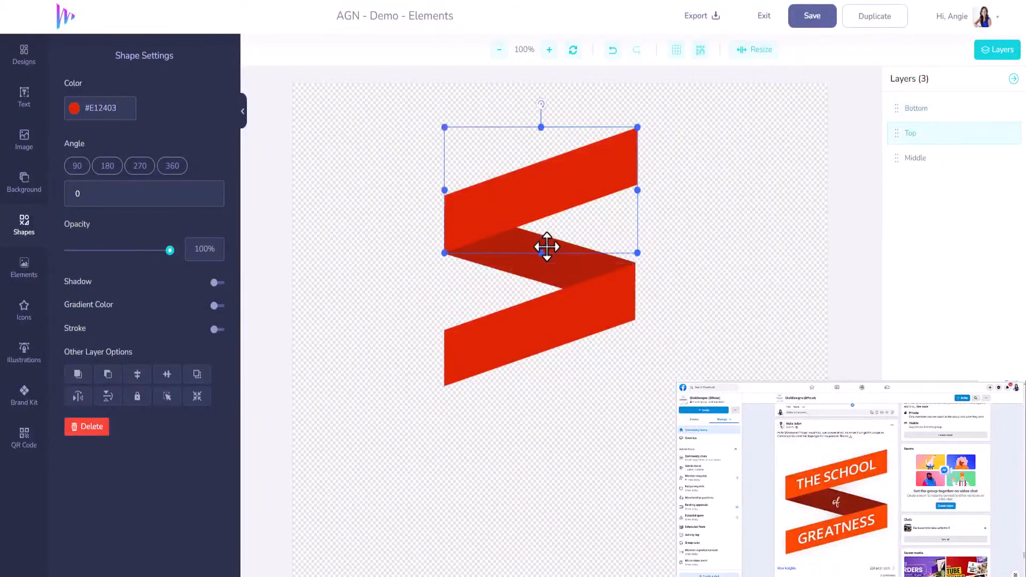
pyautogui.click(549, 285)
pyautogui.click(556, 220)
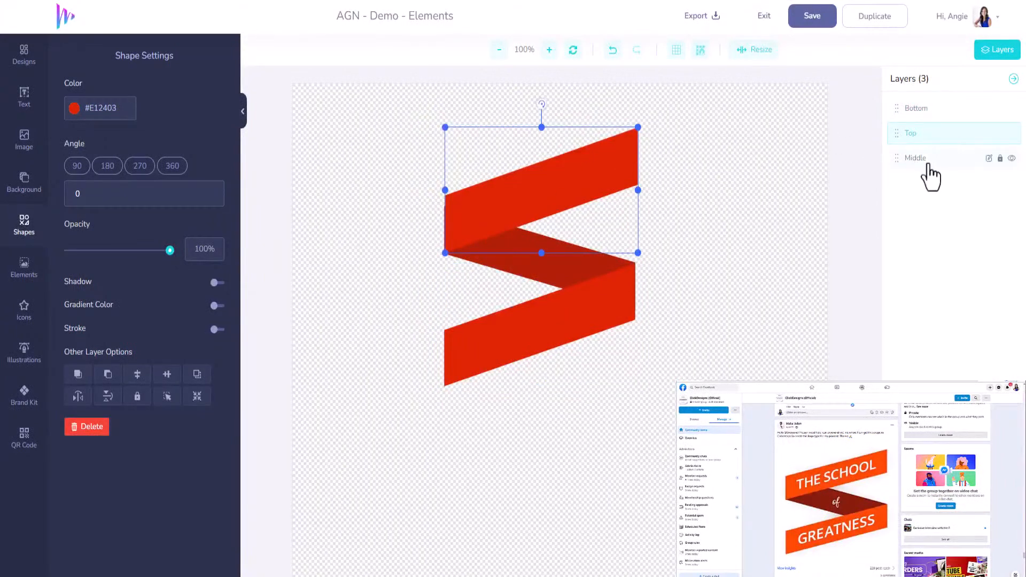
pyautogui.click(928, 166)
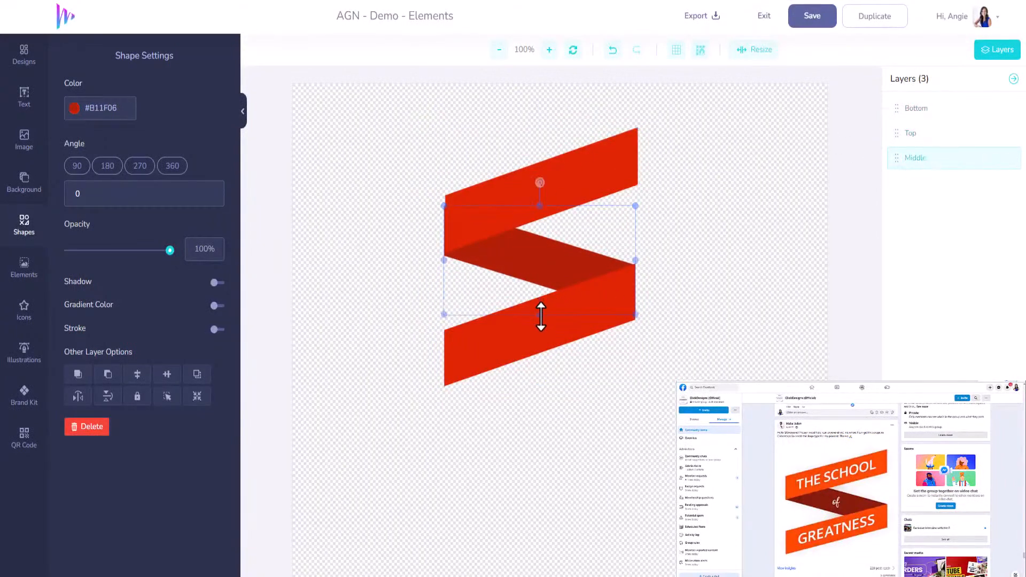
pyautogui.moveTo(540, 315); pyautogui.dragTo(540, 323)
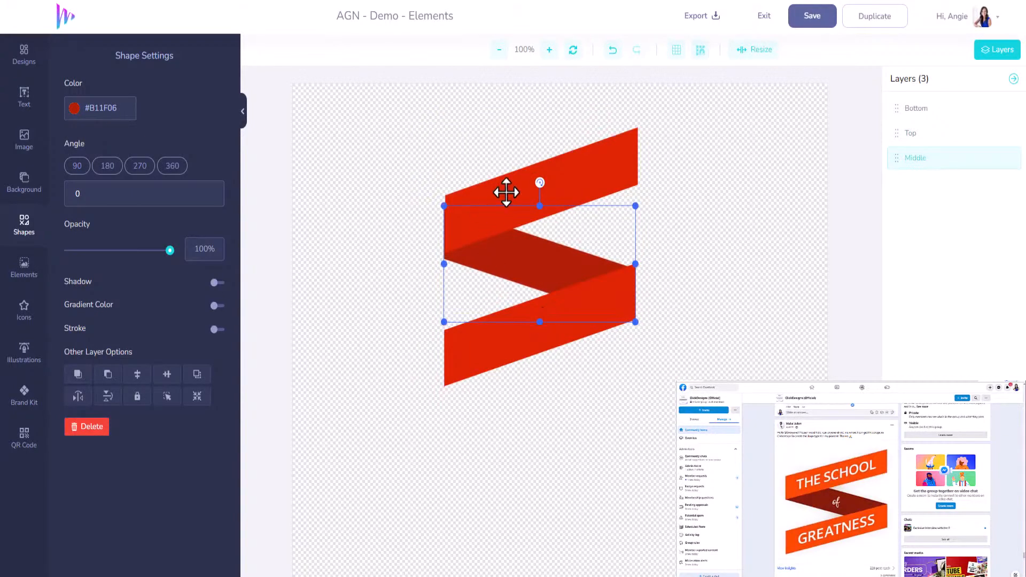
# Step: Reposition the bottom bar so its upper corner and side edge line up with the fold of the dark middle bar
pyautogui.click(557, 178)
pyautogui.scroll(-2, 558, 178)
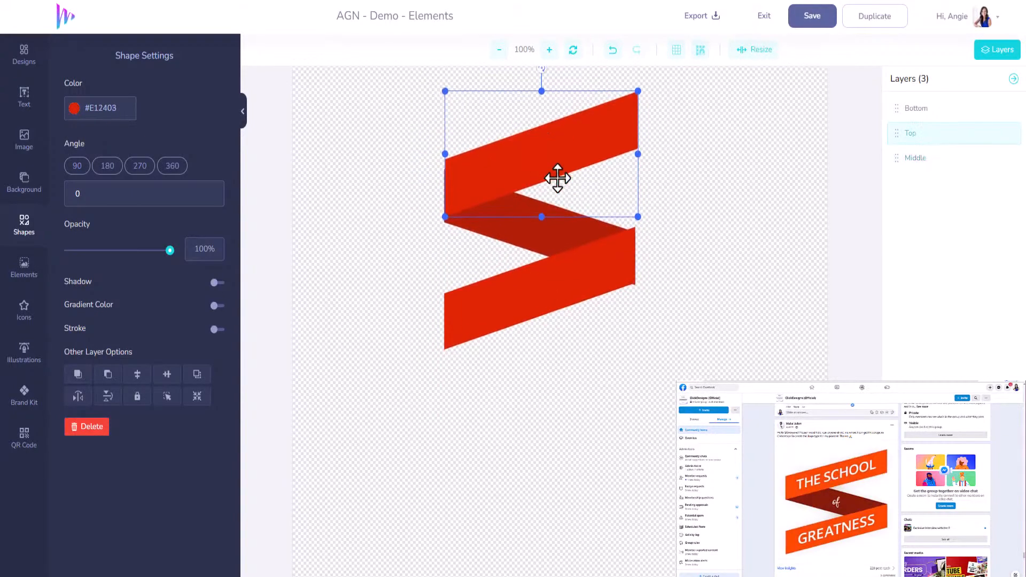
pyautogui.click(624, 283)
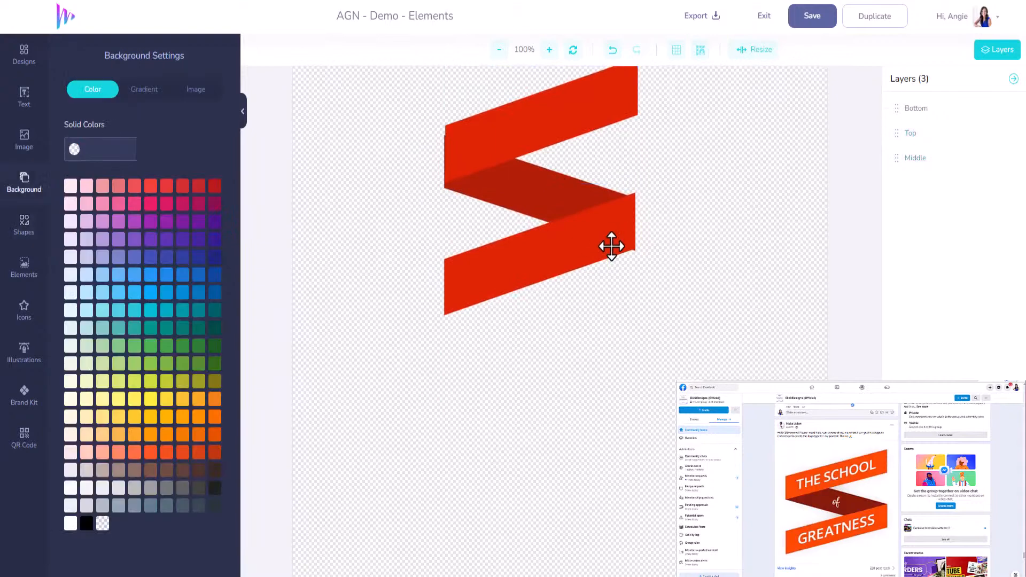
pyautogui.moveTo(609, 245); pyautogui.dragTo(607, 250)
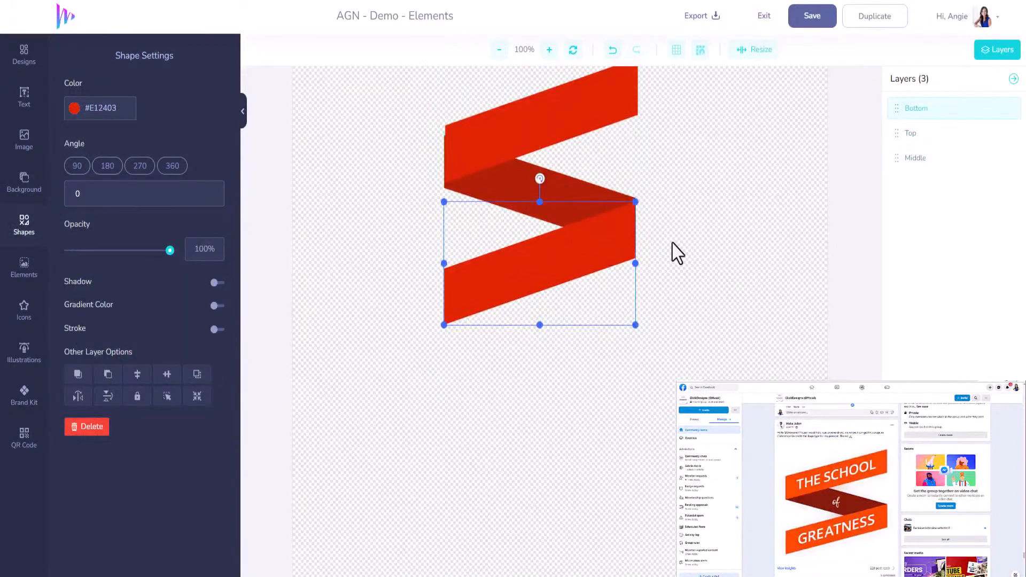
pyautogui.click(677, 252)
pyautogui.click(627, 222)
pyautogui.scroll(1, 627, 224)
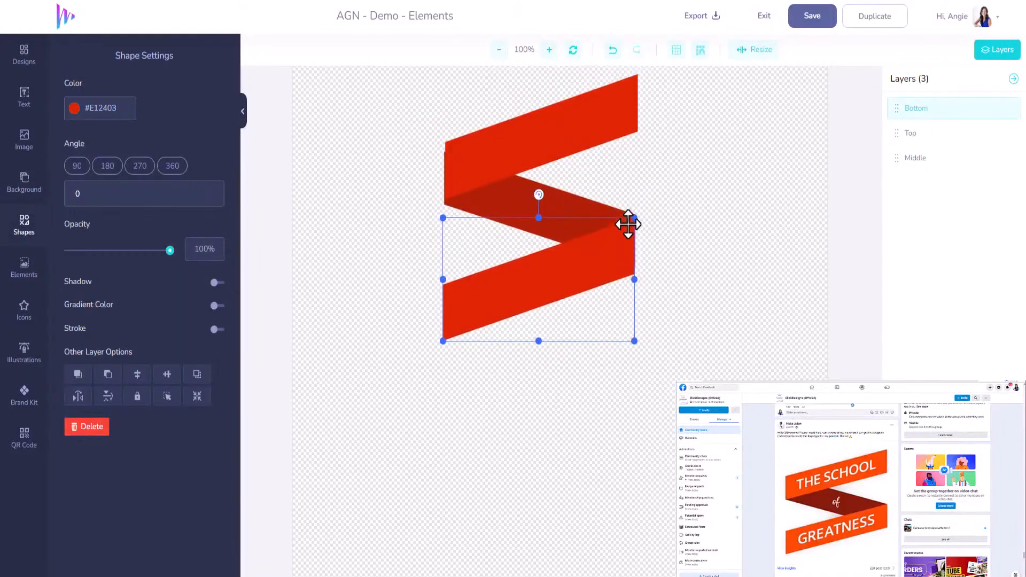
pyautogui.scroll(1, 627, 224)
pyautogui.moveTo(624, 285); pyautogui.dragTo(623, 281)
pyautogui.click(698, 281)
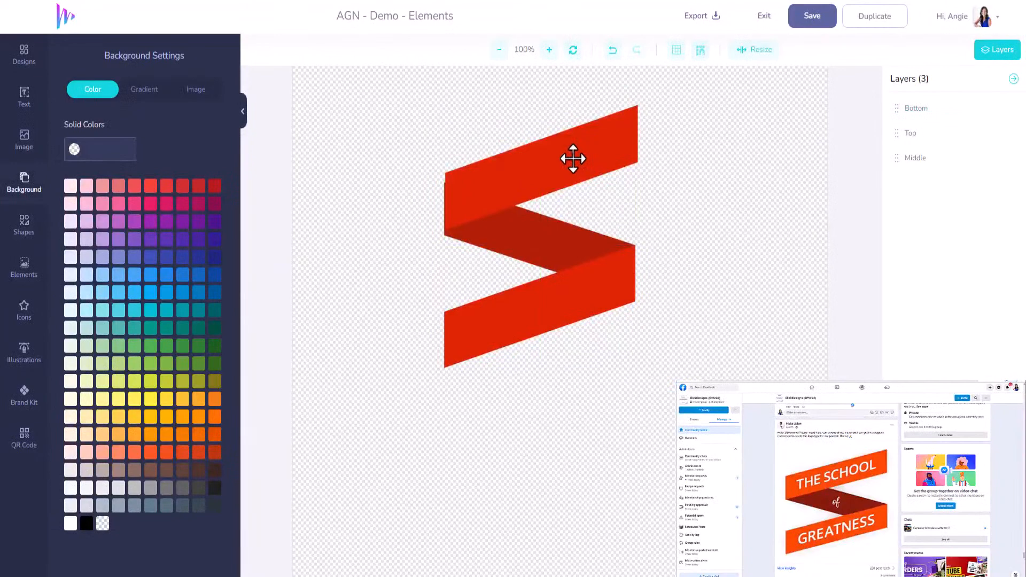
# Step: Move the top bar slightly down so its lower corner and side edge align with the dark middle bar
pyautogui.moveTo(540, 162); pyautogui.dragTo(536, 175)
pyautogui.click(650, 195)
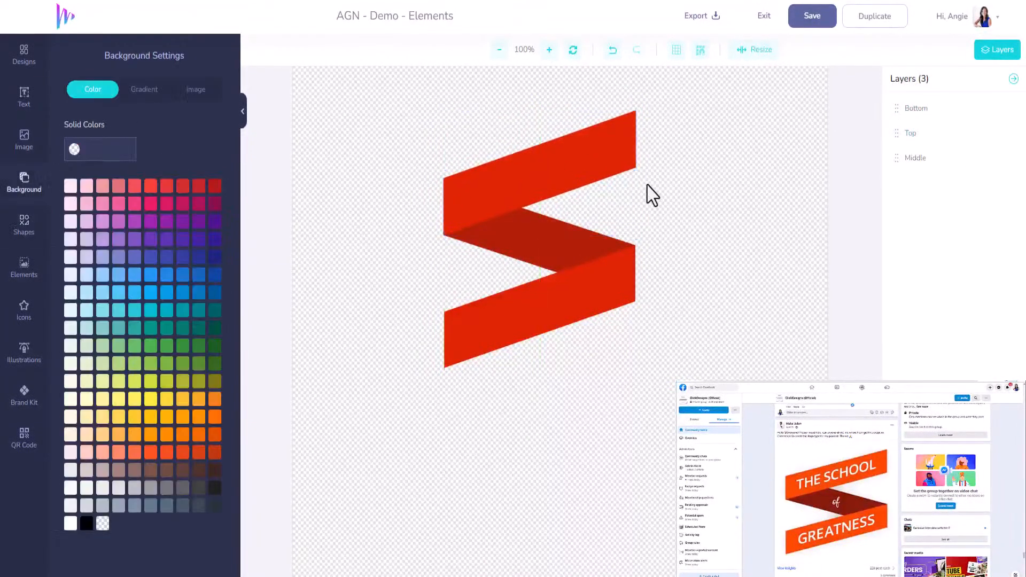
pyautogui.moveTo(600, 166); pyautogui.dragTo(604, 165)
pyautogui.click(673, 168)
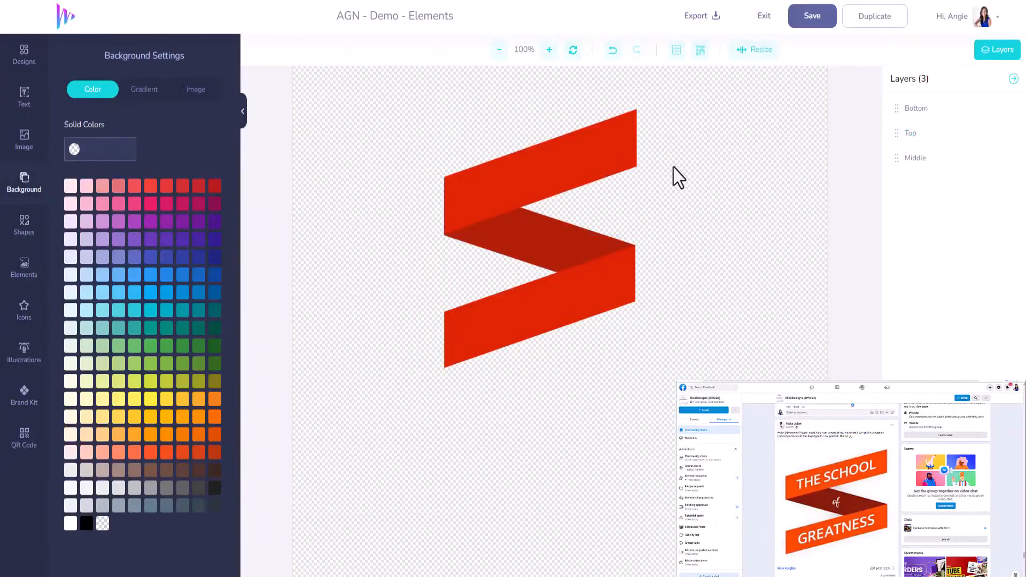
# Step: Add a text layer reading "THE SCHOOL" and place it over the top ribbon bar
pyautogui.click(25, 139)
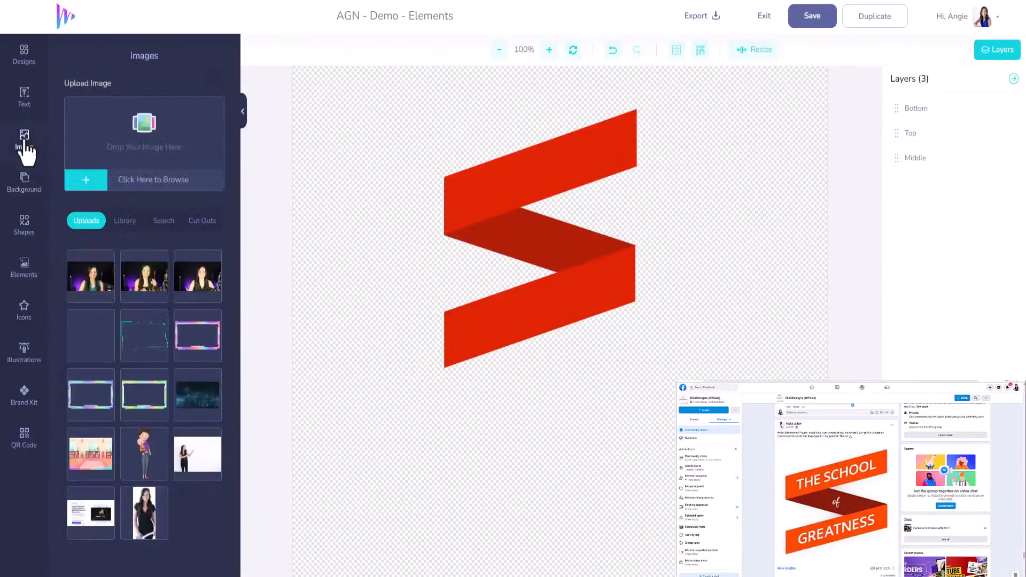
pyautogui.click(31, 107)
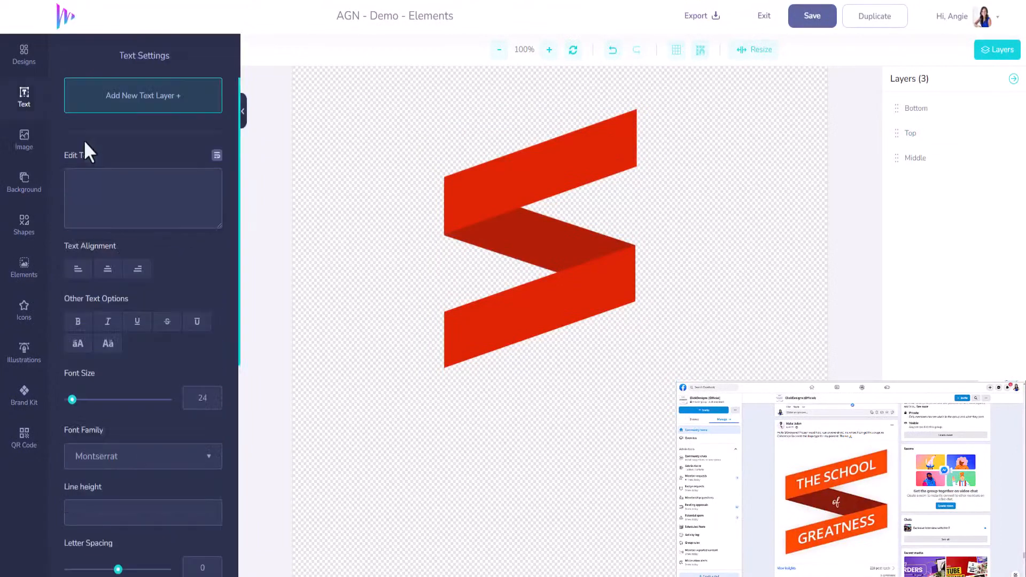
pyautogui.click(125, 104)
pyautogui.moveTo(113, 184); pyautogui.dragTo(78, 186)
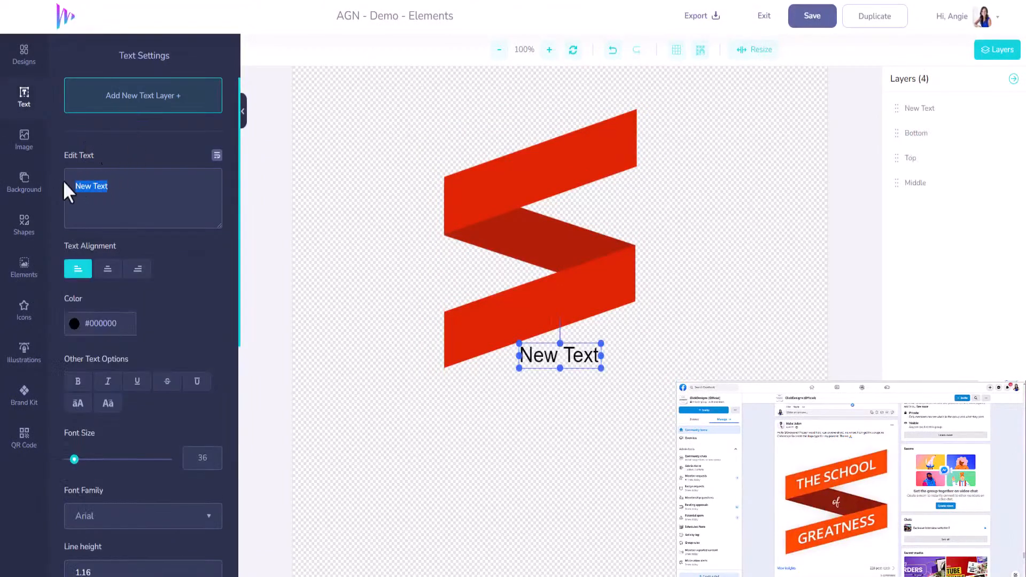
pyautogui.write('THE SCHOOL')
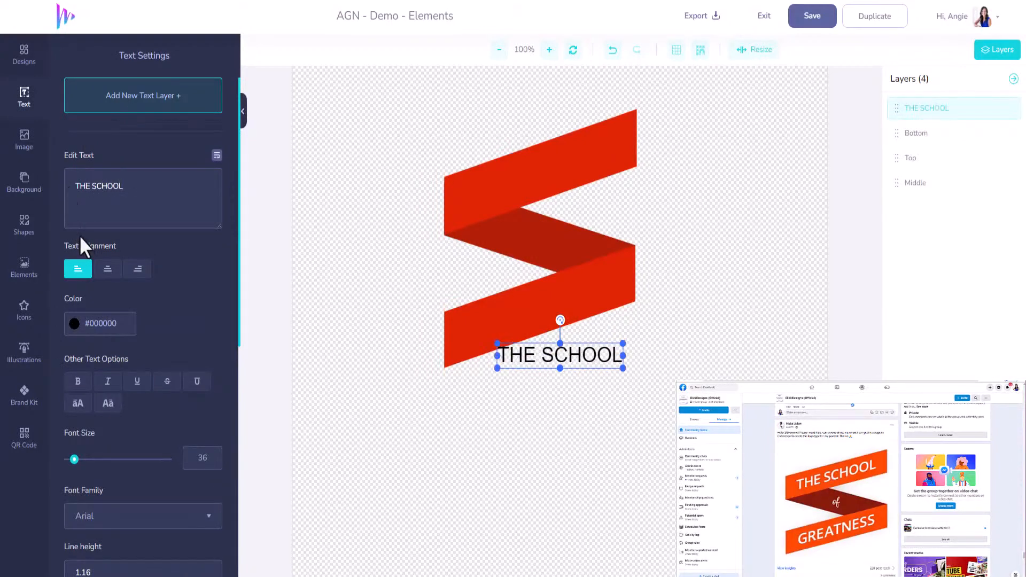
pyautogui.moveTo(580, 356); pyautogui.dragTo(564, 180)
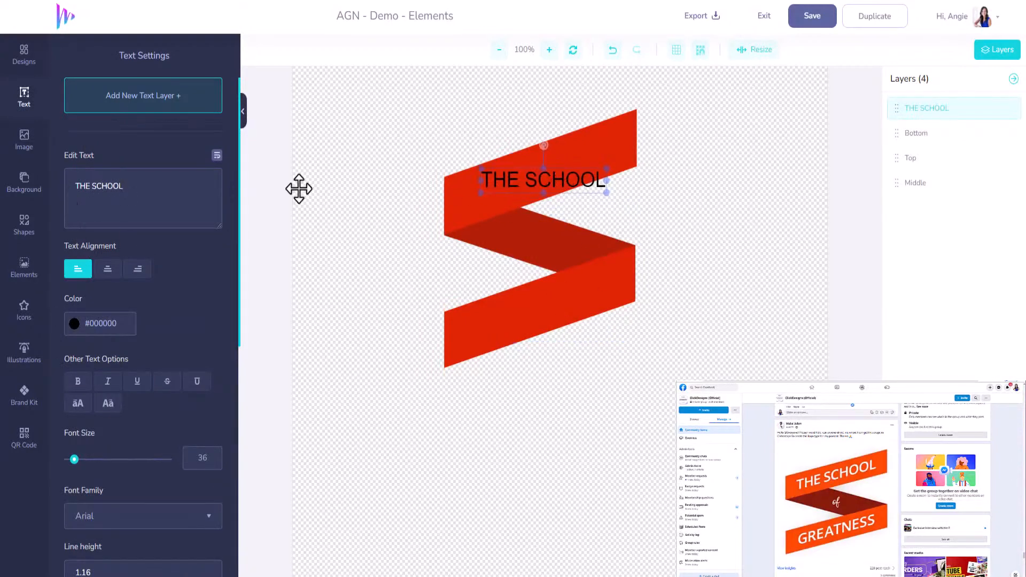
# Step: Color "THE SCHOOL" white (#FFFFFF) and tilt it to follow the slant of the top bar
pyautogui.click(75, 324)
pyautogui.moveTo(87, 355); pyautogui.dragTo(60, 340)
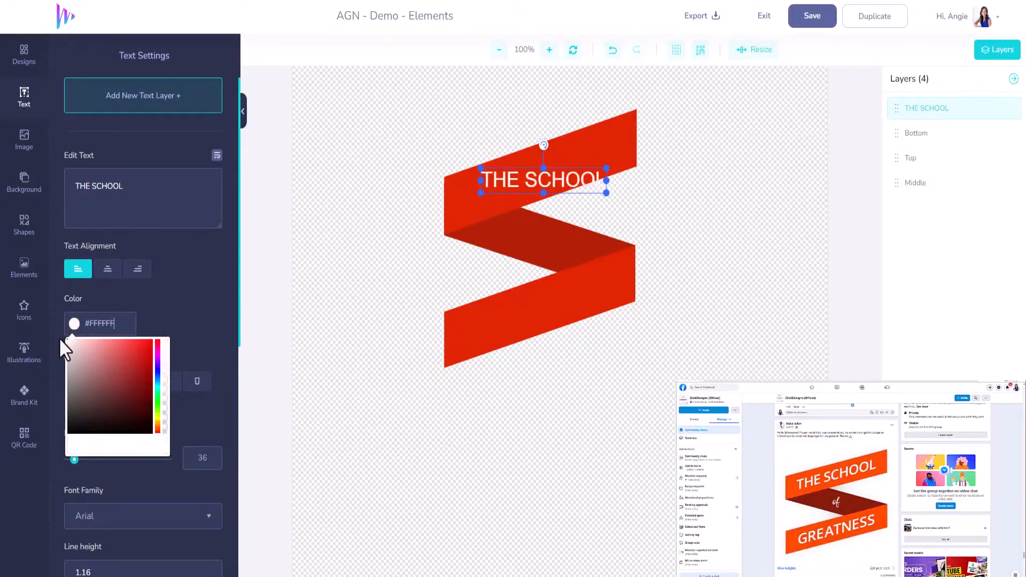
pyautogui.click(190, 307)
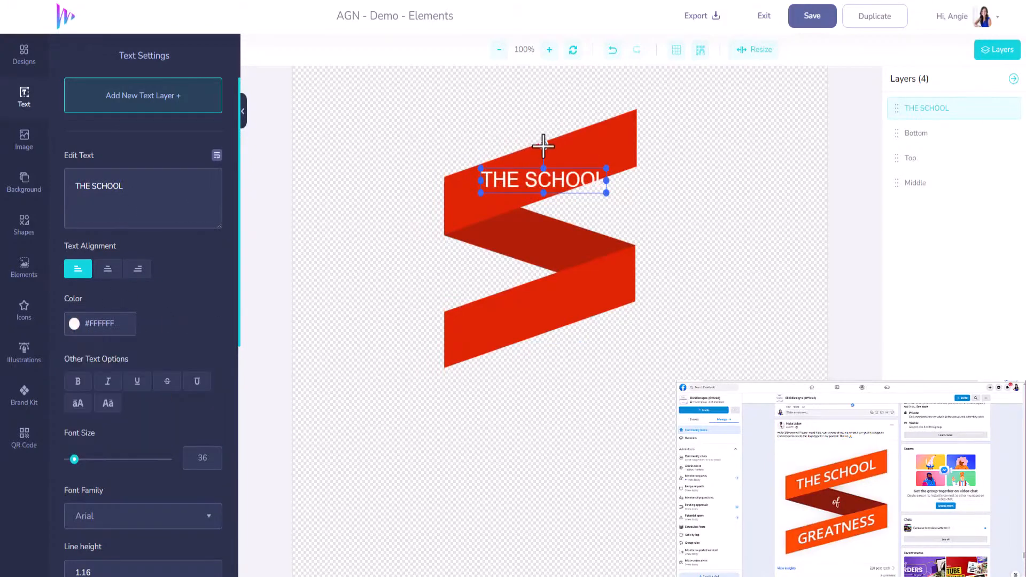
pyautogui.moveTo(543, 145); pyautogui.dragTo(531, 142)
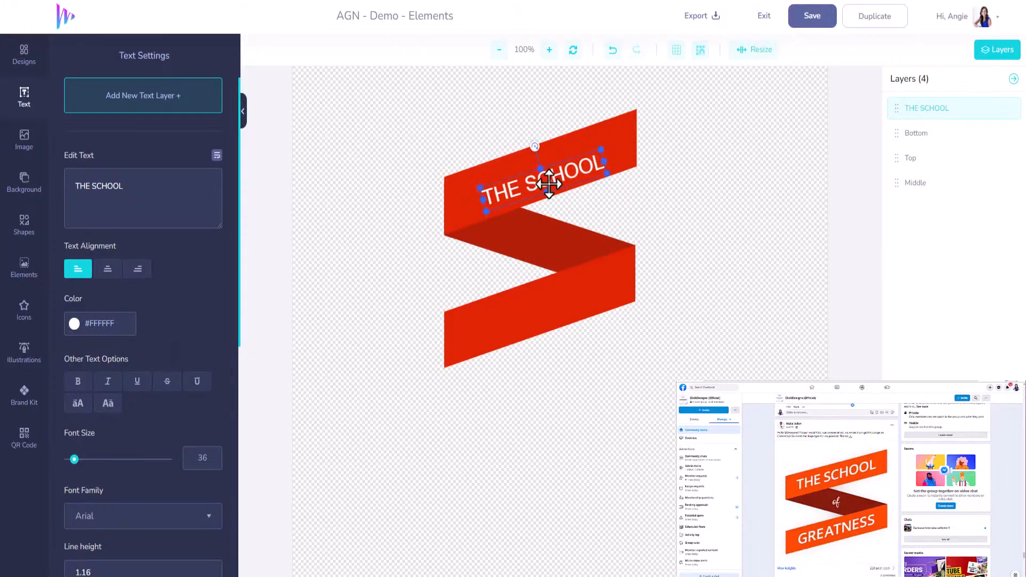
pyautogui.moveTo(546, 180); pyautogui.dragTo(538, 171)
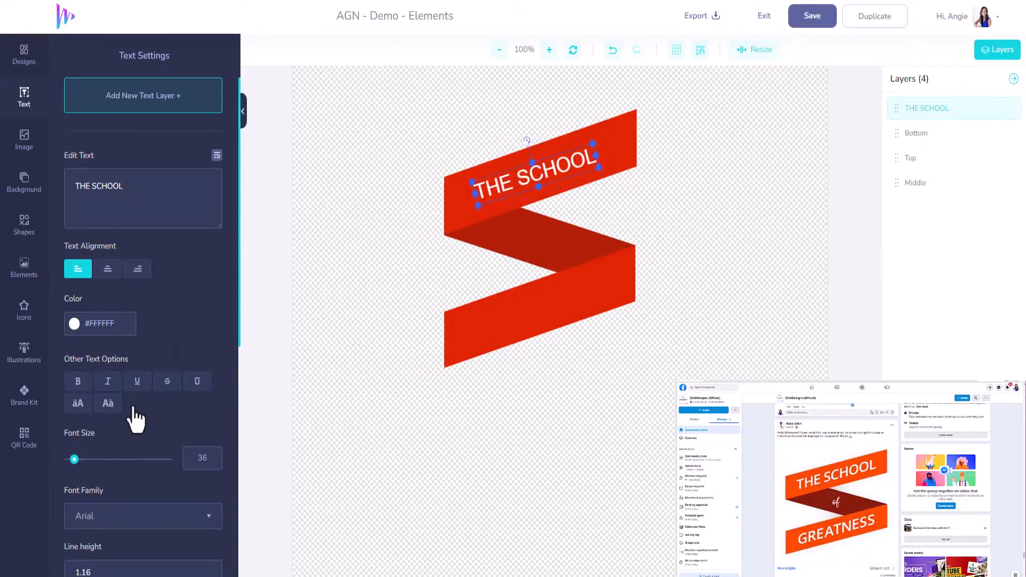
# Step: Set "THE SCHOOL" to font size 48 and italic, and center it within the top bar
pyautogui.moveTo(82, 460); pyautogui.dragTo(77, 458)
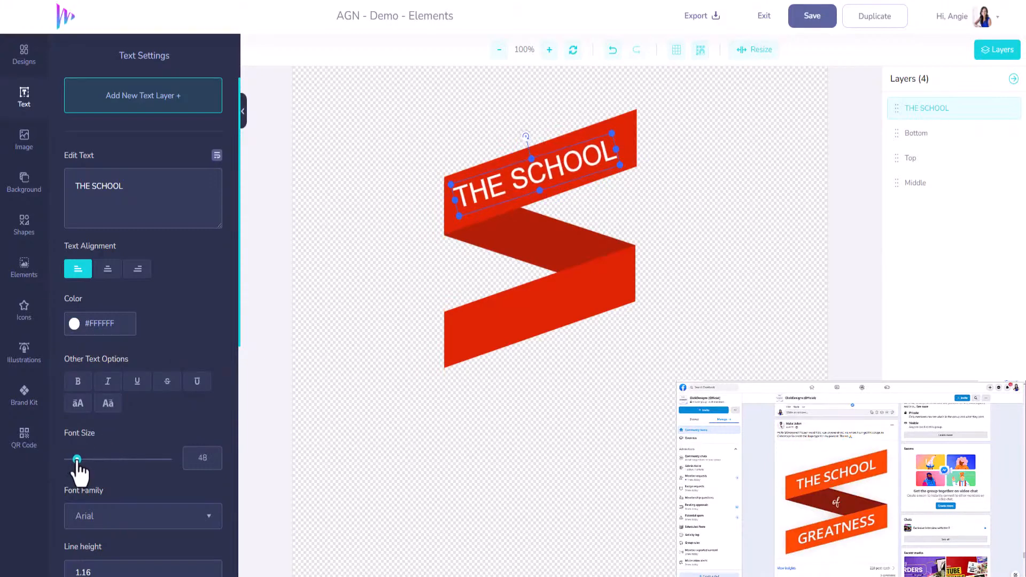
pyautogui.click(109, 382)
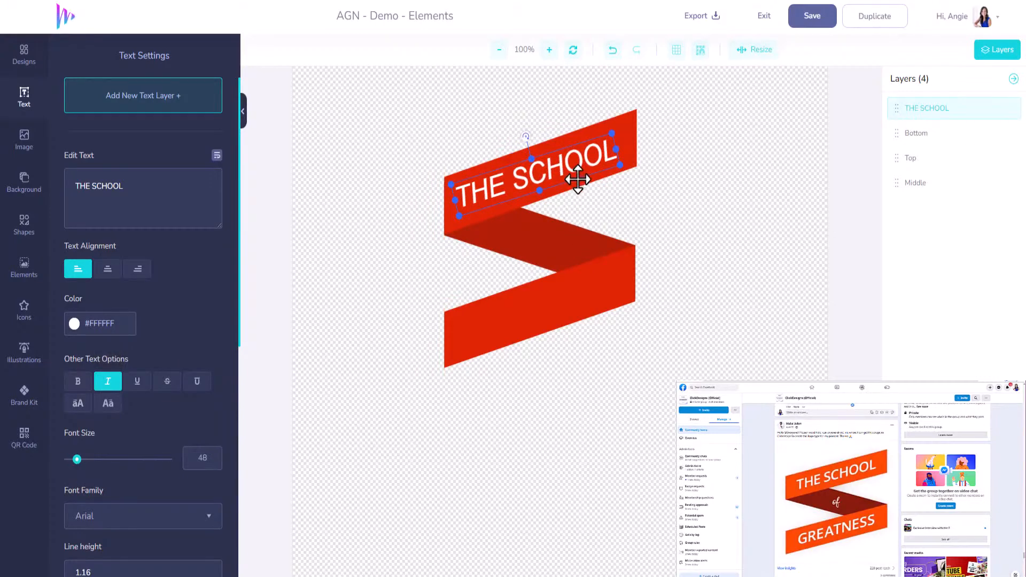
pyautogui.moveTo(572, 167); pyautogui.dragTo(574, 165)
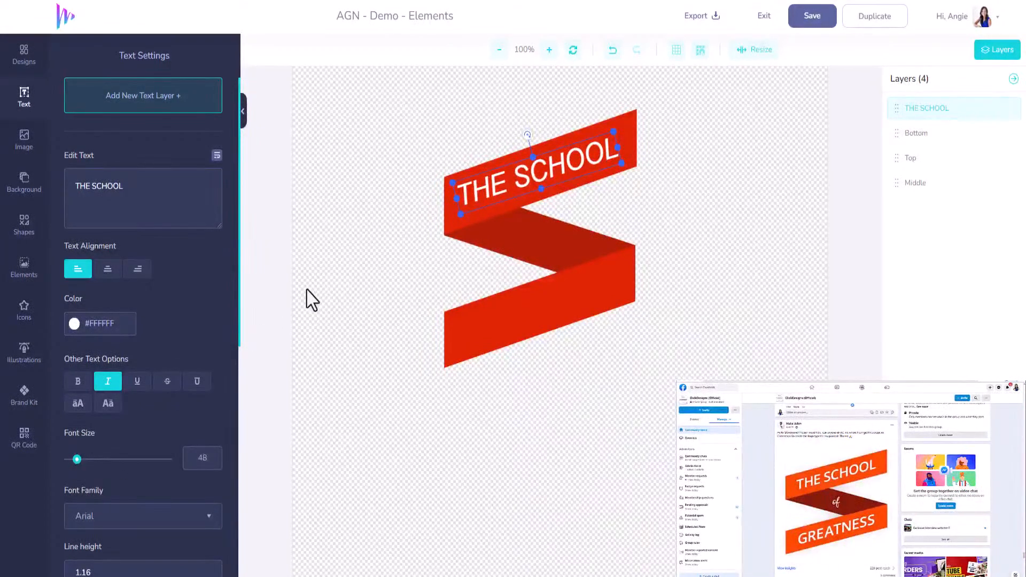
pyautogui.click(182, 104)
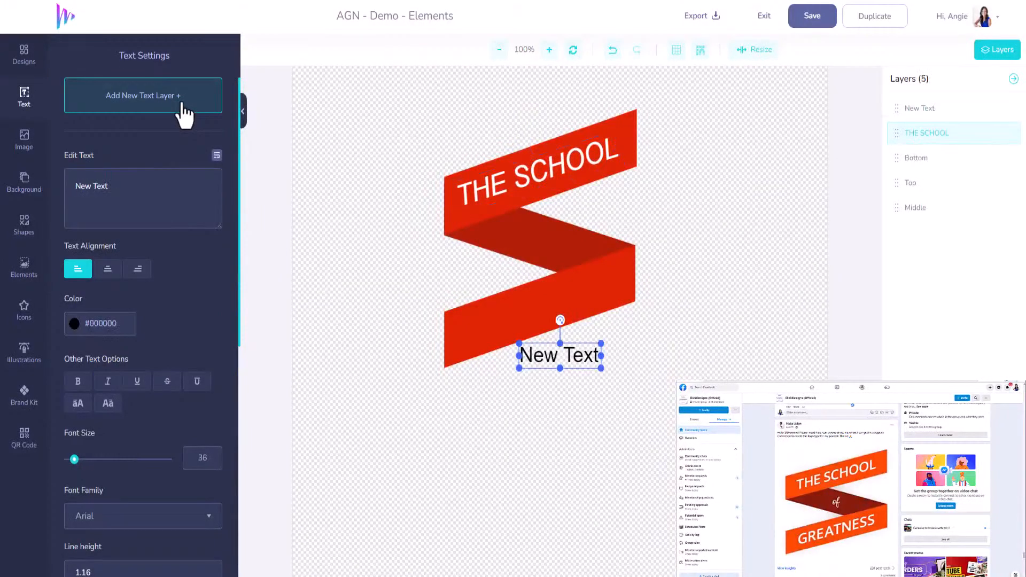
pyautogui.click(570, 353)
pyautogui.press('Delete')
# Step: Duplicate the "THE SCHOOL" text layer and place the copy on the bottom ribbon bar
pyautogui.click(559, 170)
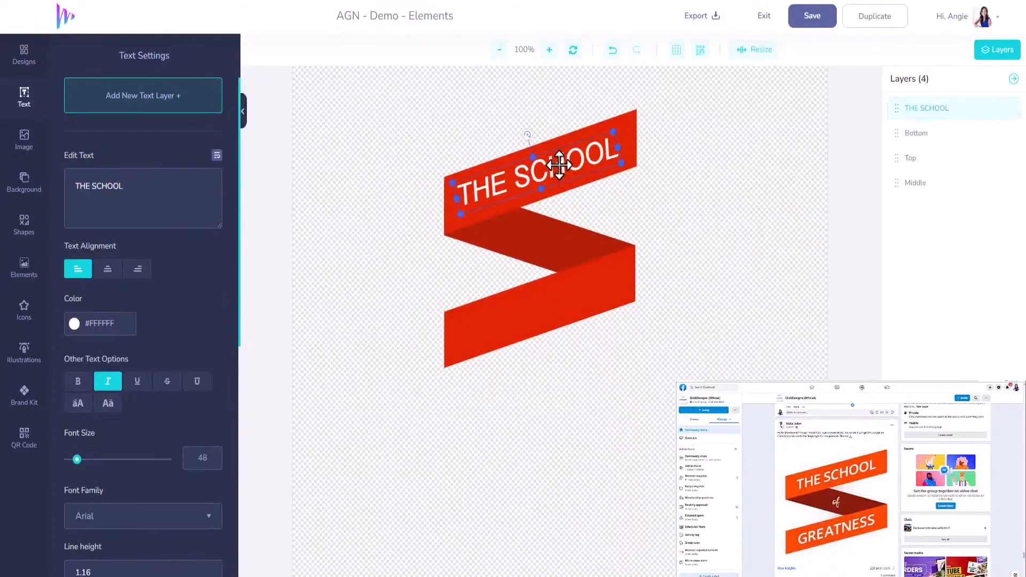
pyautogui.rightClick(559, 170)
pyautogui.click(590, 206)
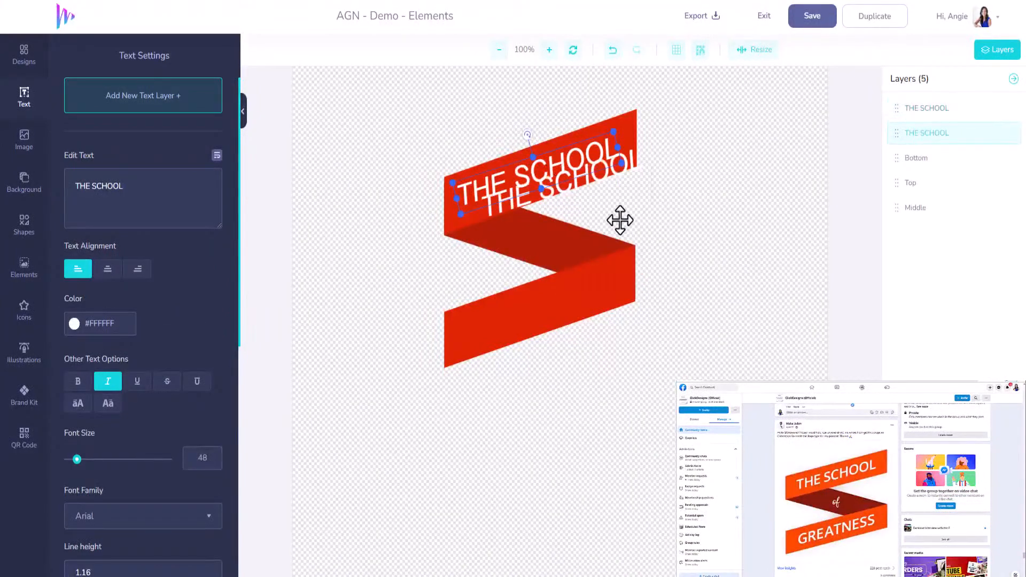
pyautogui.moveTo(563, 185); pyautogui.dragTo(539, 309)
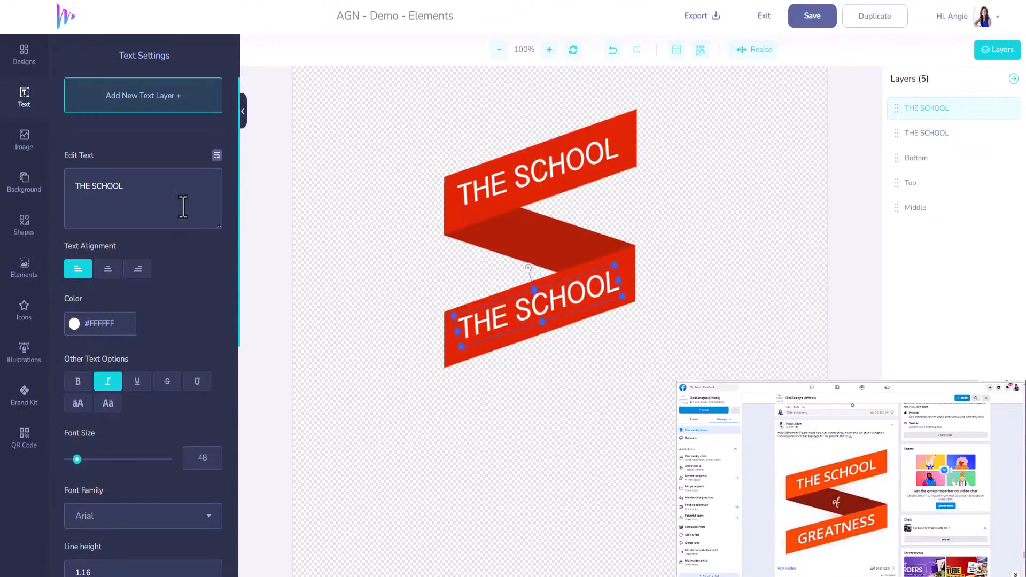
# Step: Change the copied text on the bottom bar to "GREATNESS" and center it within the bar
pyautogui.moveTo(124, 186); pyautogui.dragTo(50, 176)
pyautogui.write('GREATNESS')
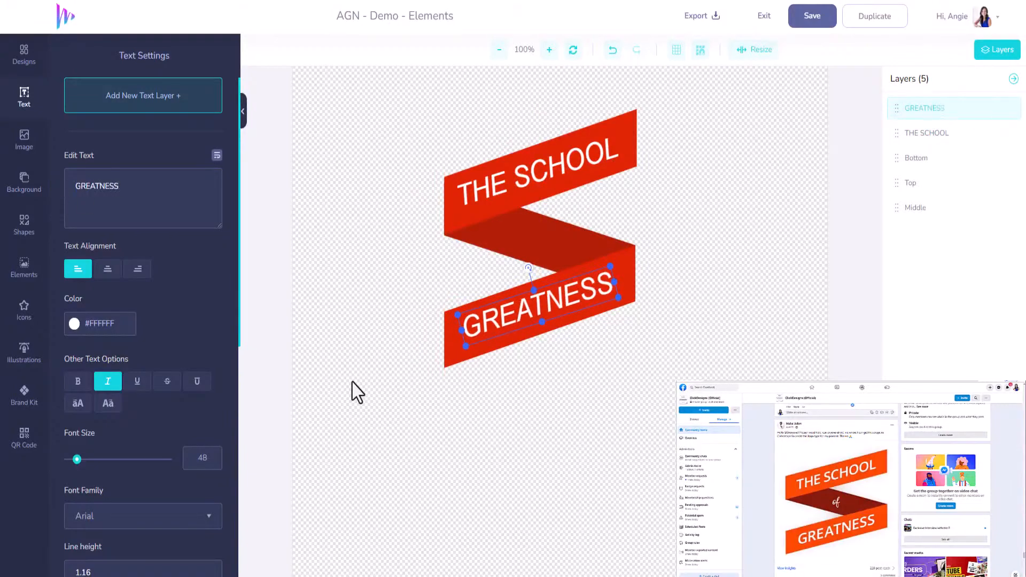
pyautogui.click(556, 361)
pyautogui.click(540, 306)
pyautogui.moveTo(540, 306); pyautogui.dragTo(551, 306)
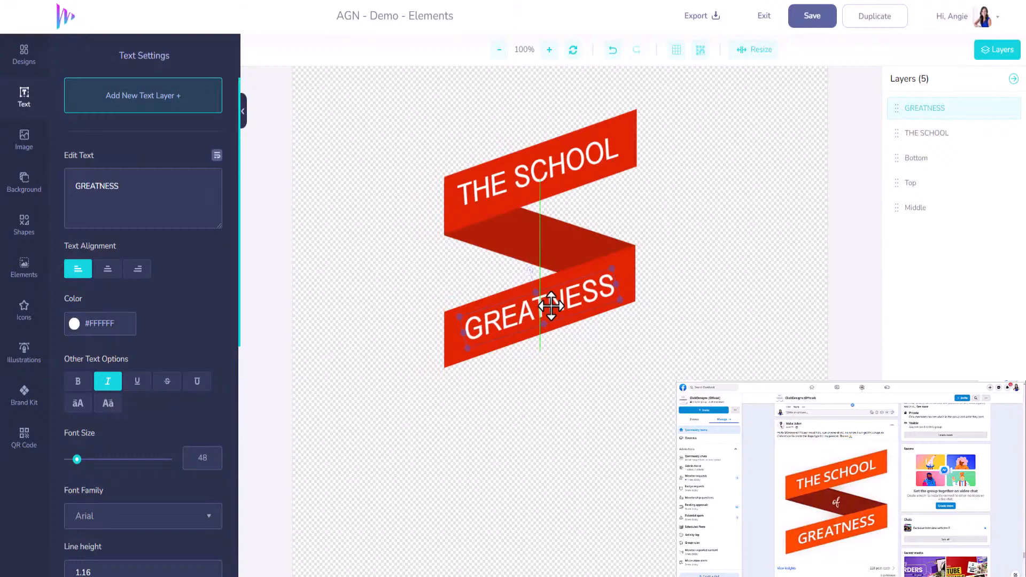
pyautogui.click(582, 397)
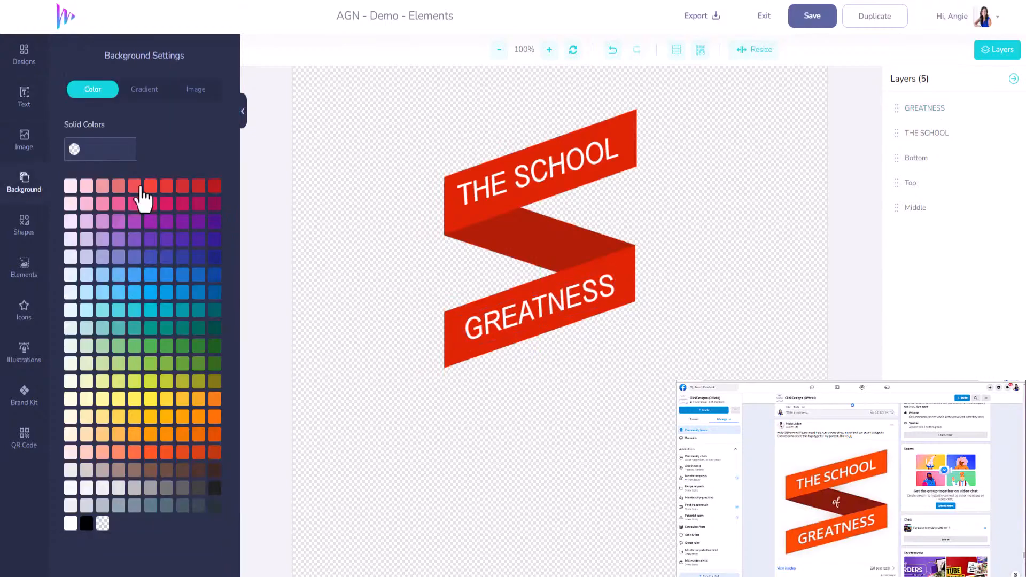
# Step: Add another text layer reading "of"
pyautogui.click(23, 99)
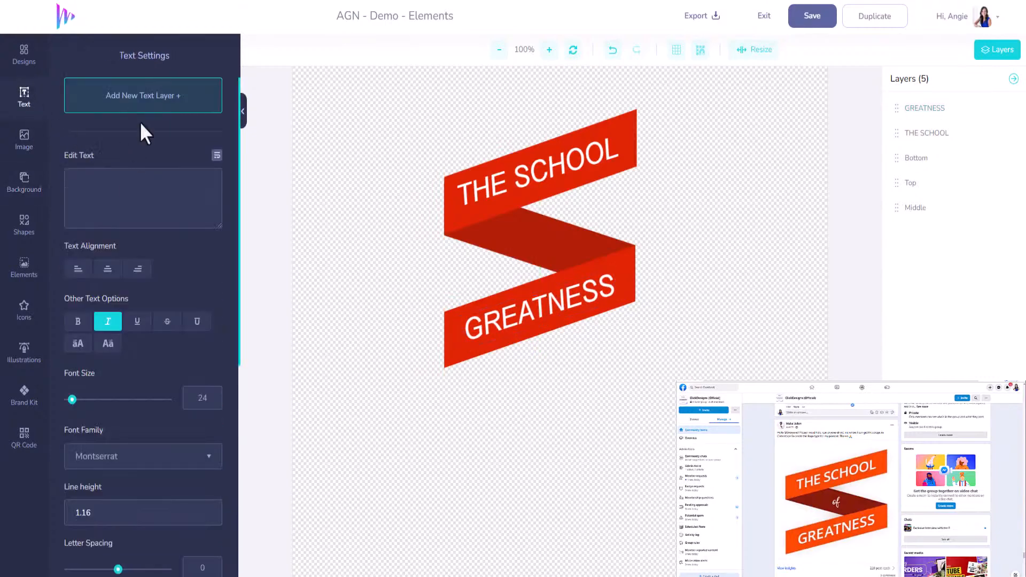
pyautogui.click(142, 99)
pyautogui.tripleClick(75, 187)
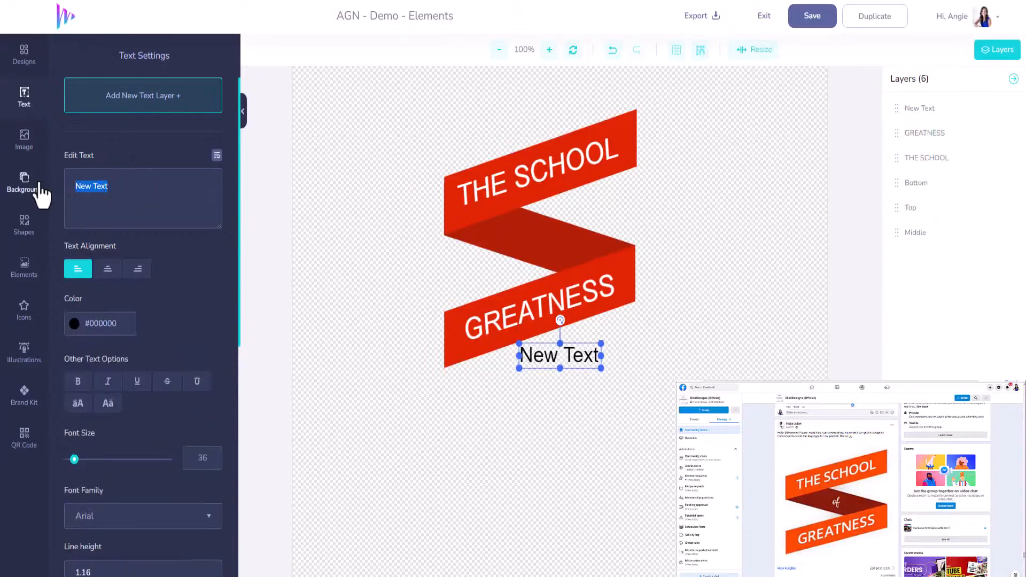
pyautogui.write('po')
pyautogui.press('BackSpace')
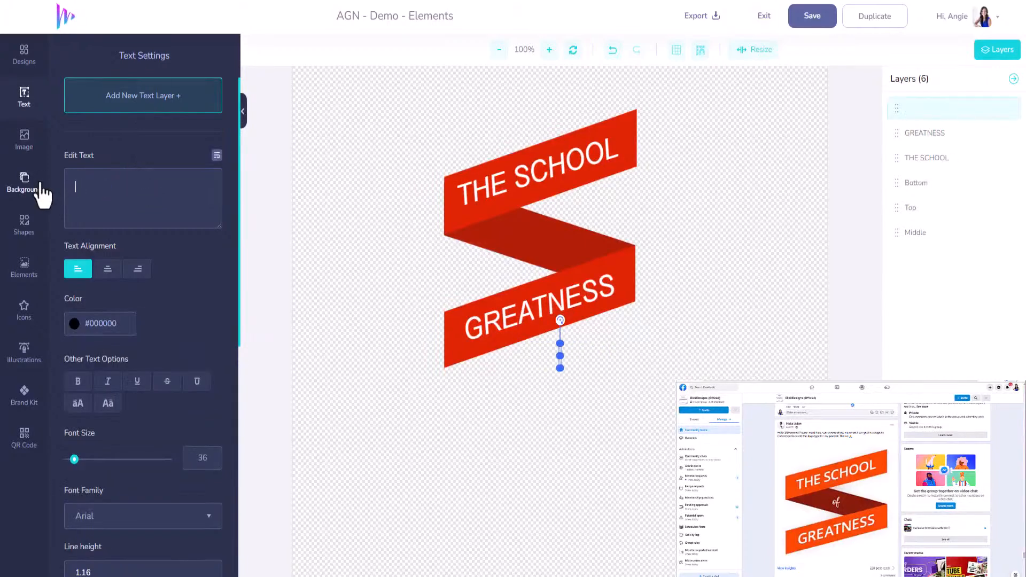
pyautogui.write('of')
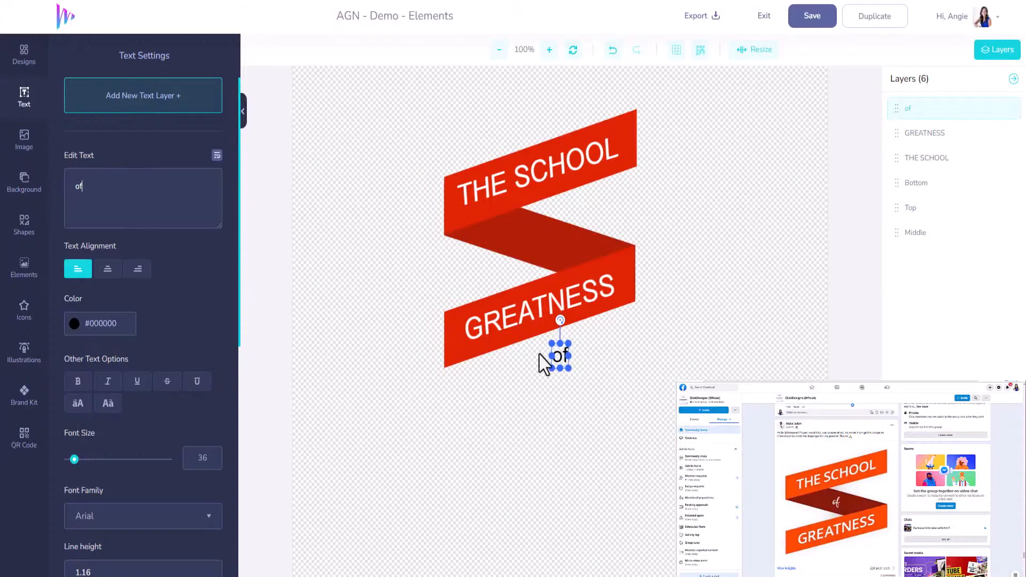
# Step: Place the "of" text in the center of the middle ribbon section and set its color to white (#FFFFFF)
pyautogui.moveTo(550, 357); pyautogui.dragTo(543, 246)
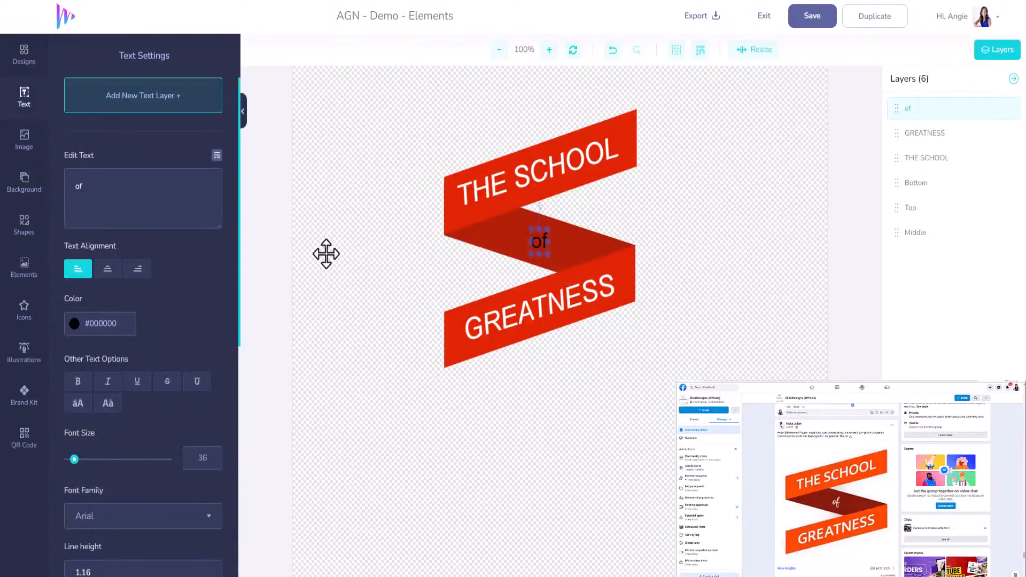
pyautogui.click(107, 324)
pyautogui.moveTo(107, 360); pyautogui.dragTo(59, 338)
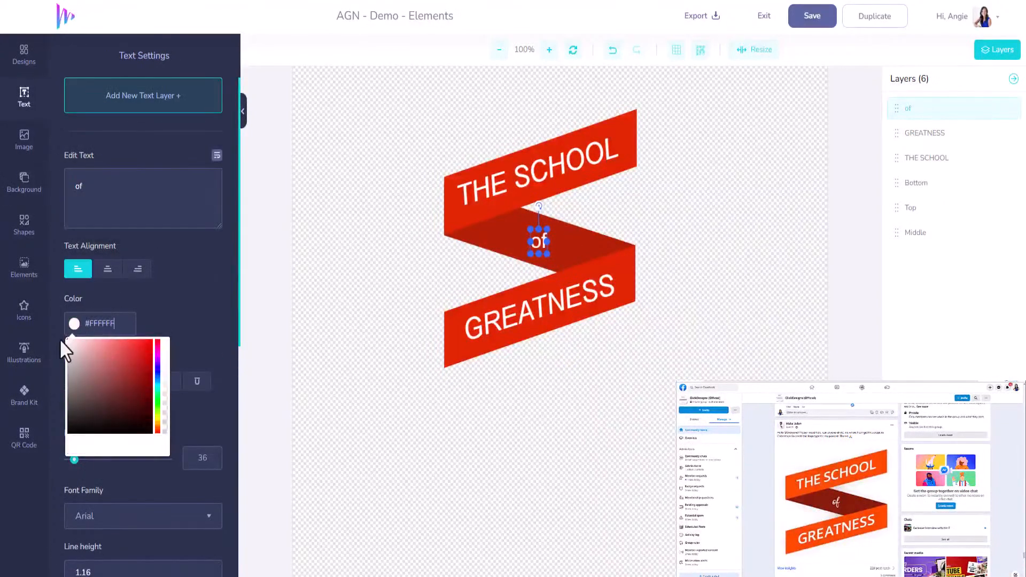
pyautogui.click(184, 317)
# Step: Set the font of the "of" text to Brightwall
pyautogui.scroll(-3, 98, 492)
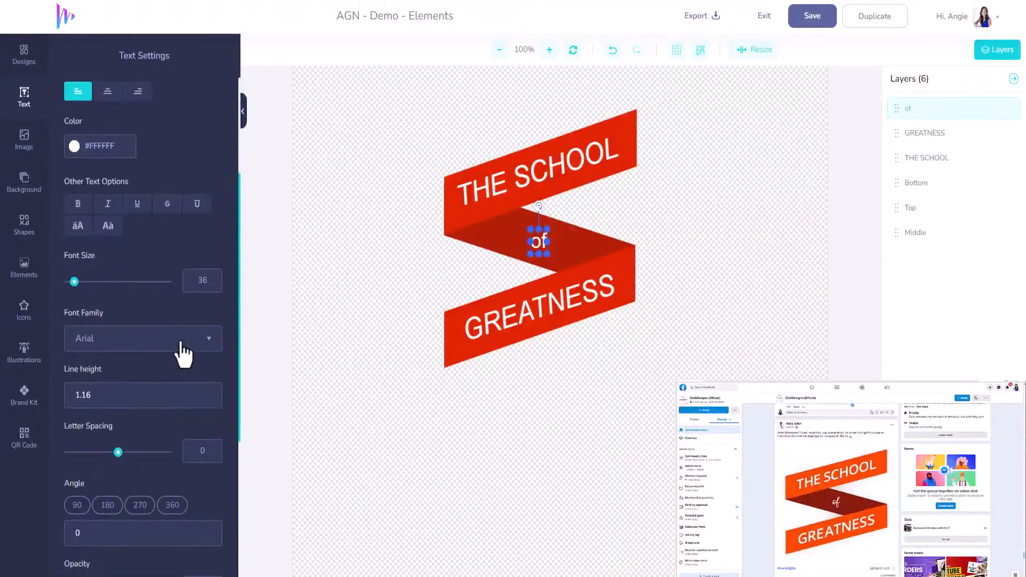
pyautogui.click(209, 347)
pyautogui.click(210, 347)
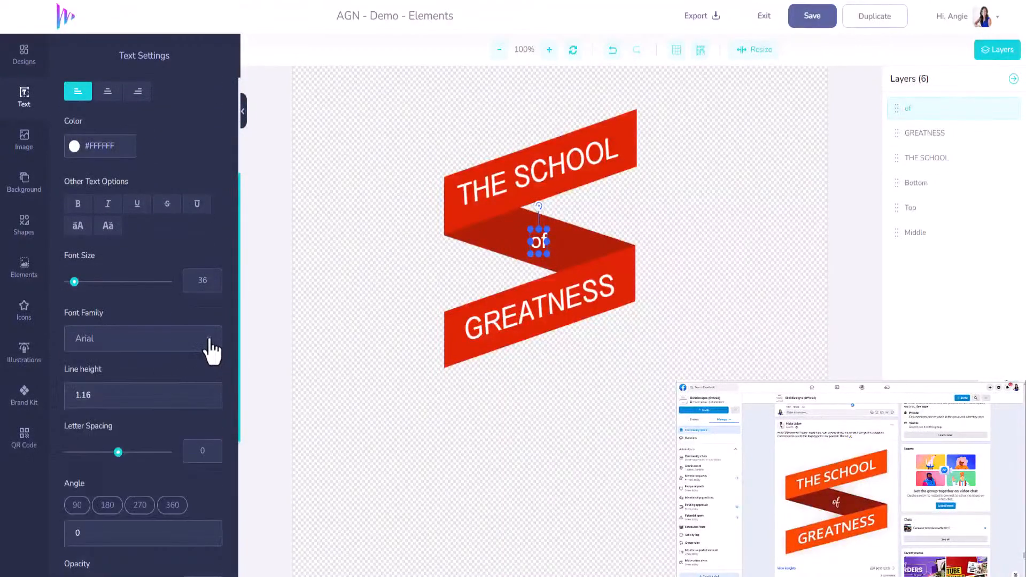
pyautogui.click(180, 357)
pyautogui.scroll(-3, 156, 481)
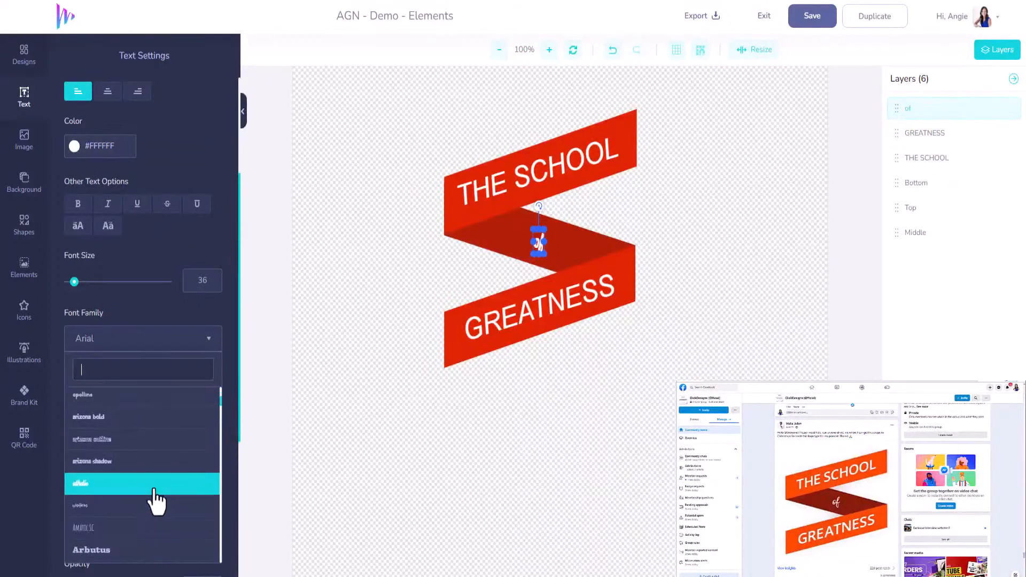
pyautogui.scroll(-3, 160, 476)
pyautogui.click(163, 454)
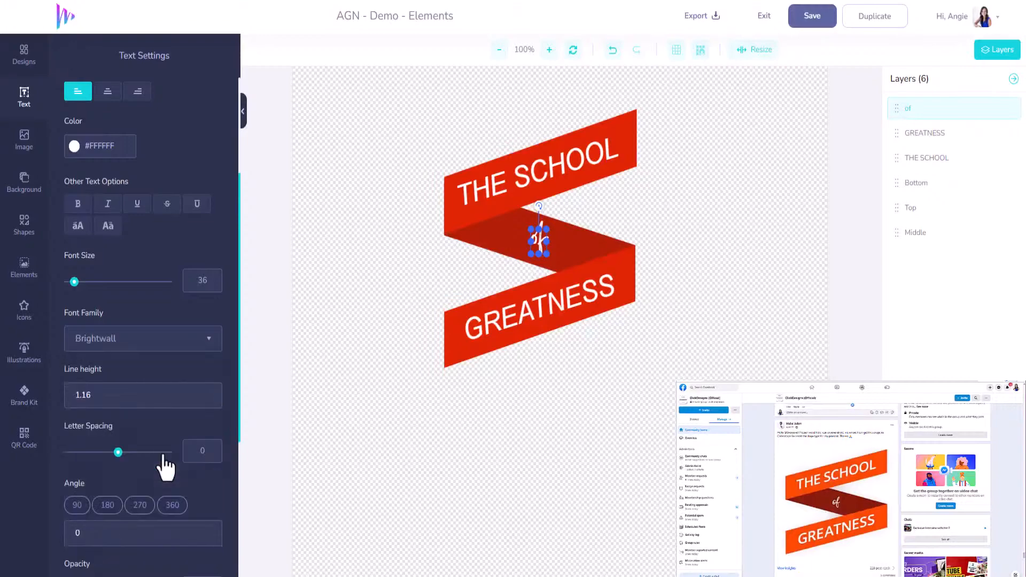
pyautogui.click(359, 455)
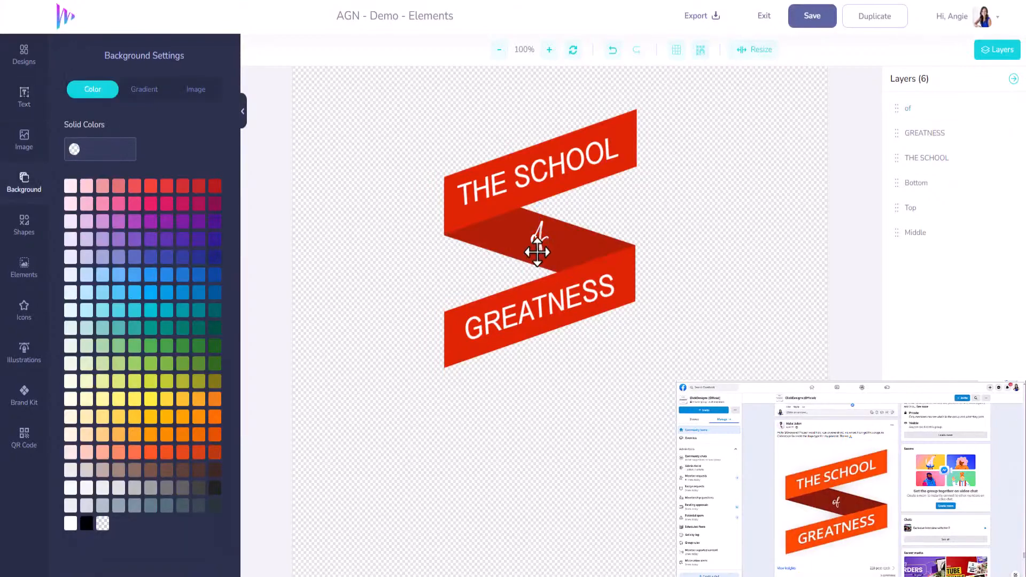
pyautogui.click(538, 243)
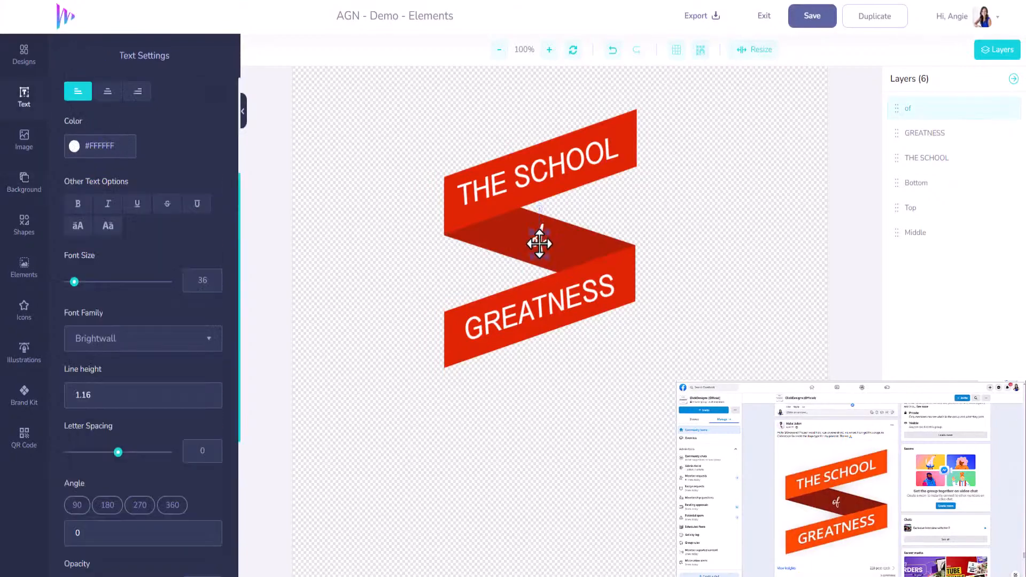
pyautogui.click(714, 367)
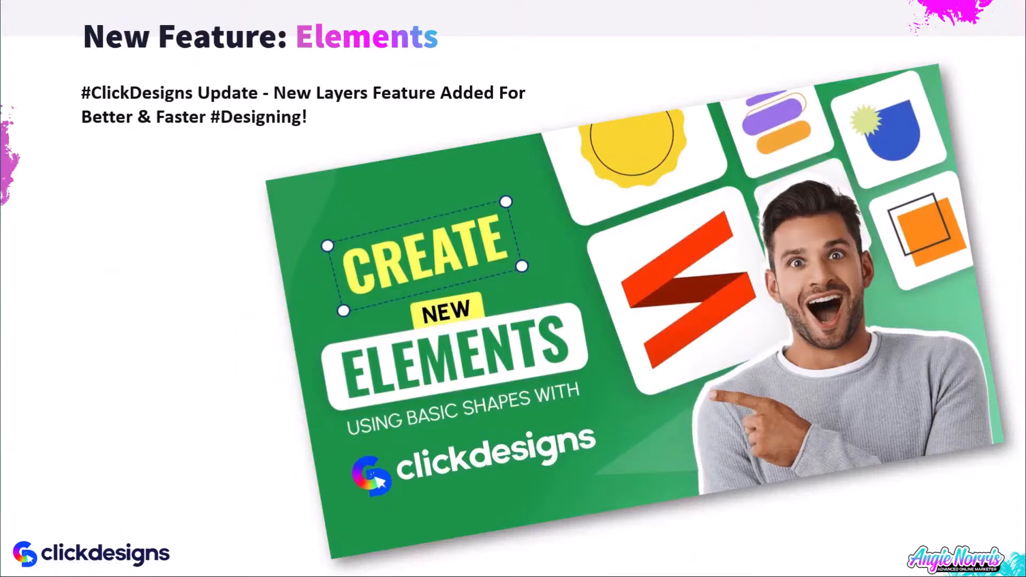
pyautogui.press('Right')
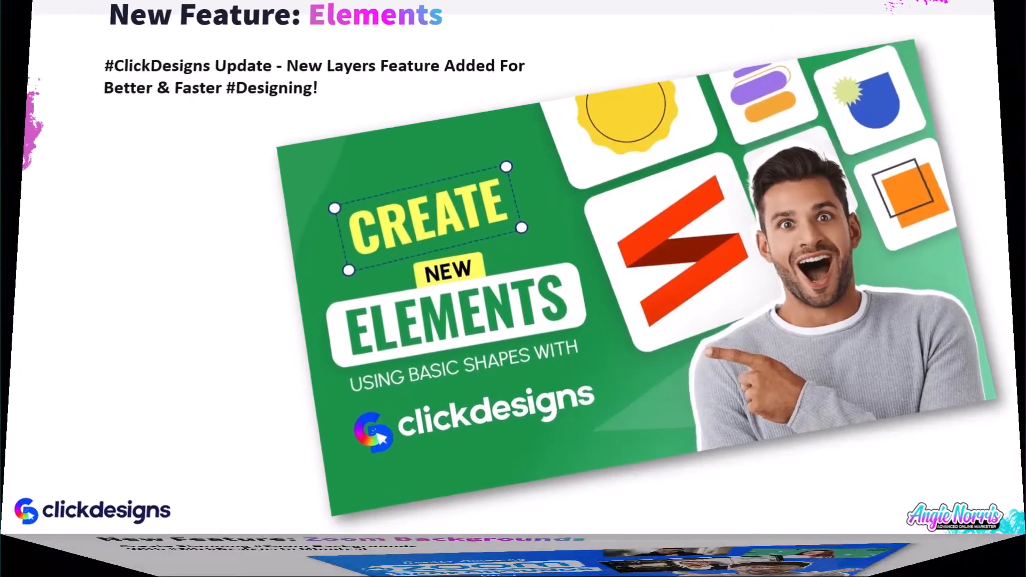
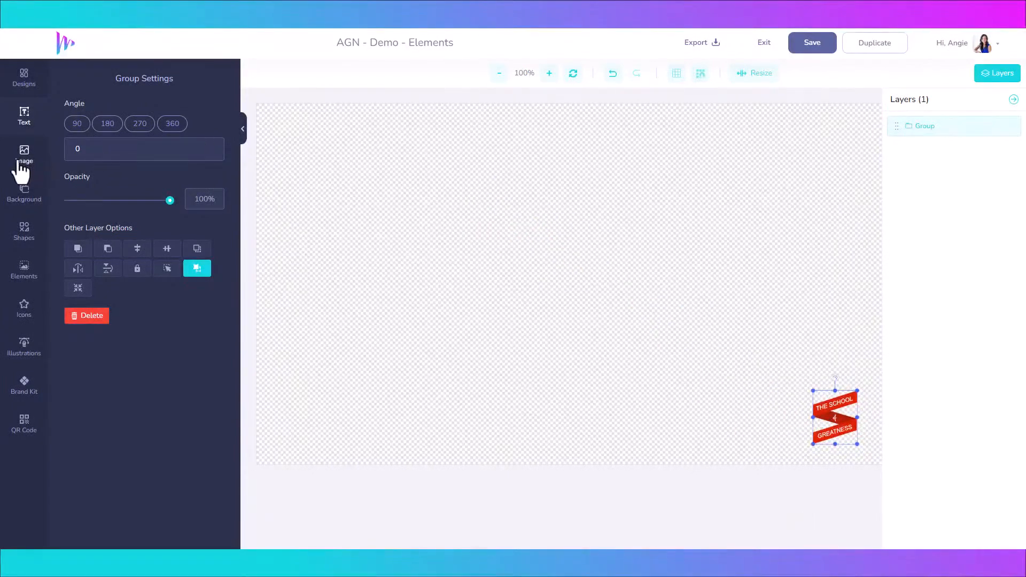
# Step: Open the full Backgrounds category in the library of background images
pyautogui.click(24, 195)
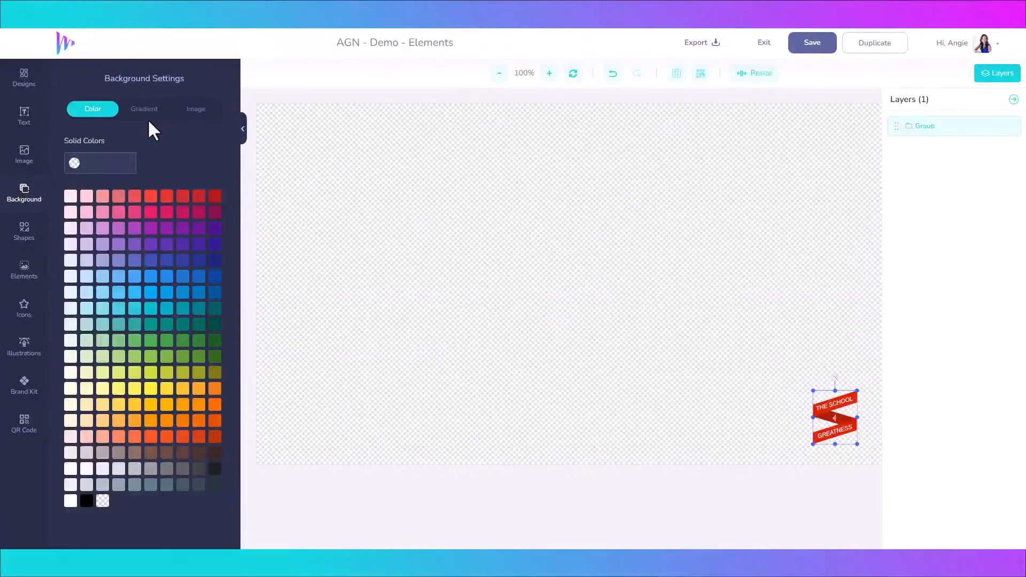
pyautogui.click(189, 112)
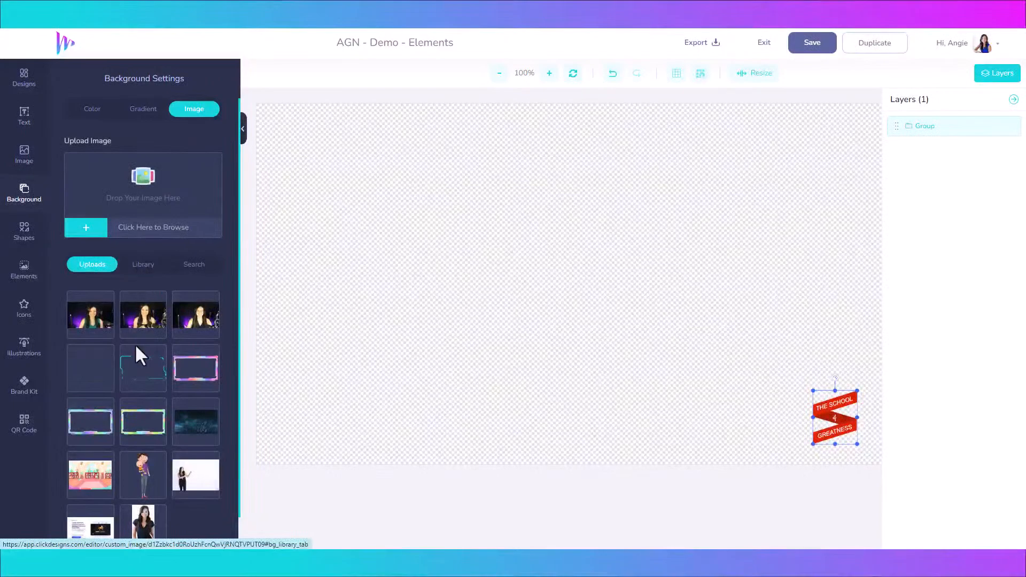
pyautogui.scroll(-1, 138, 352)
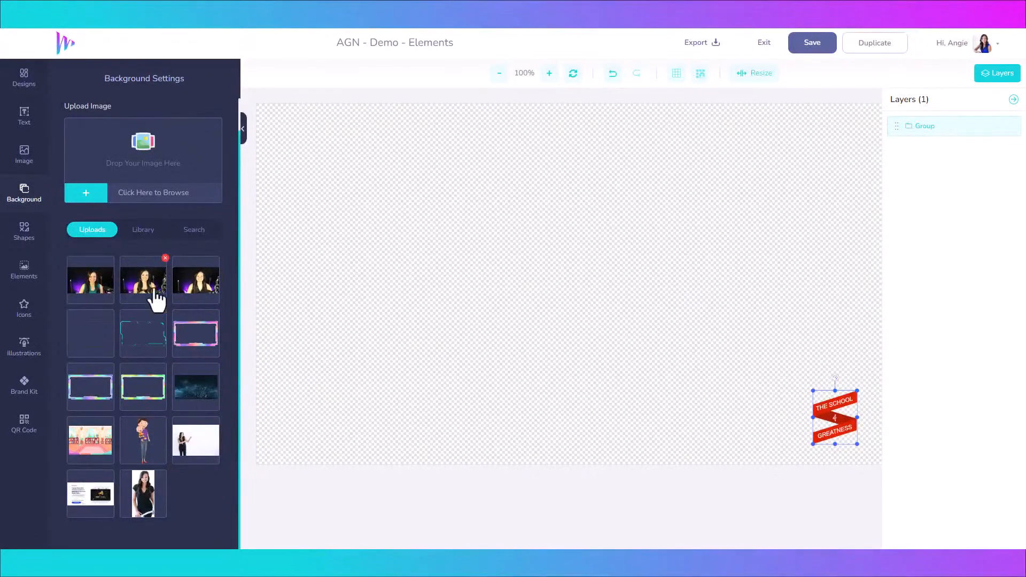
pyautogui.click(143, 230)
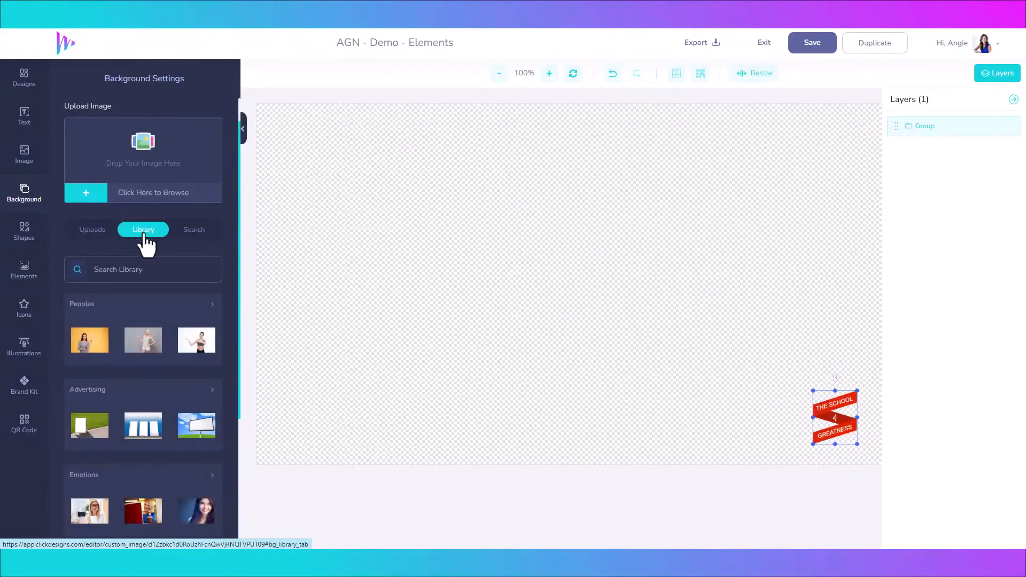
pyautogui.scroll(-4, 96, 342)
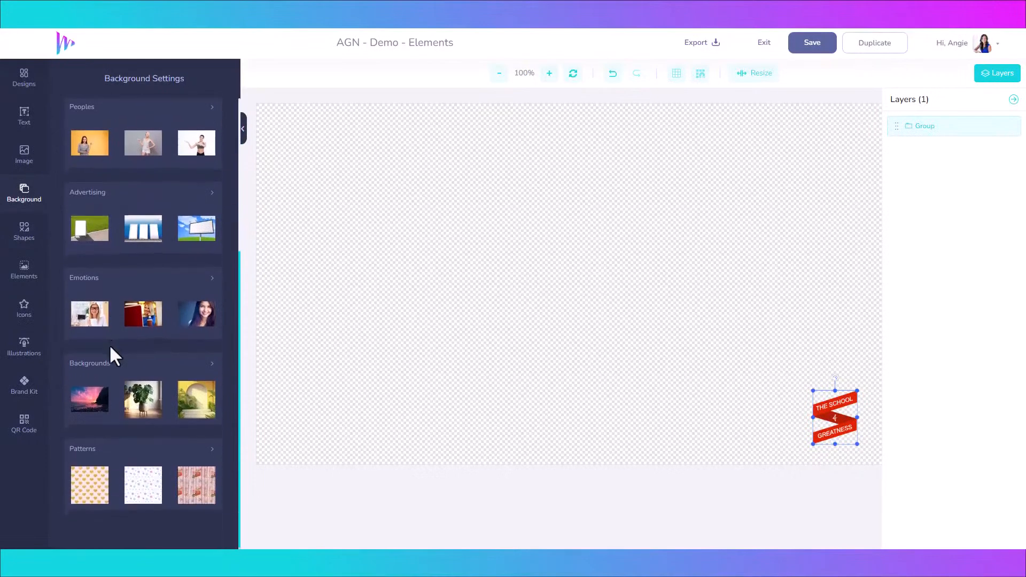
pyautogui.click(213, 366)
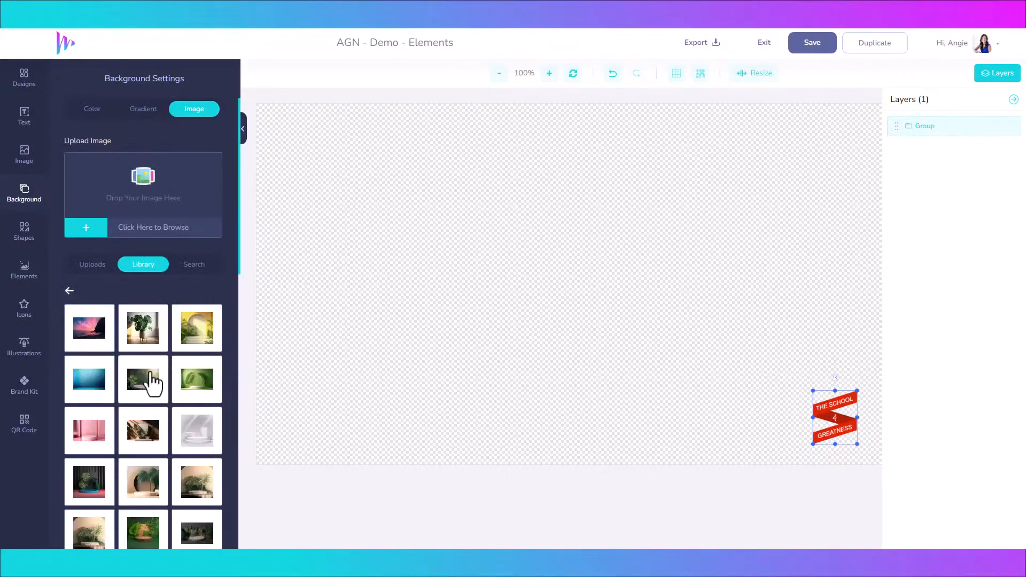
# Step: Set the library image of a yellow wall with a wooden plank floor as the design's background
pyautogui.scroll(-3, 150, 393)
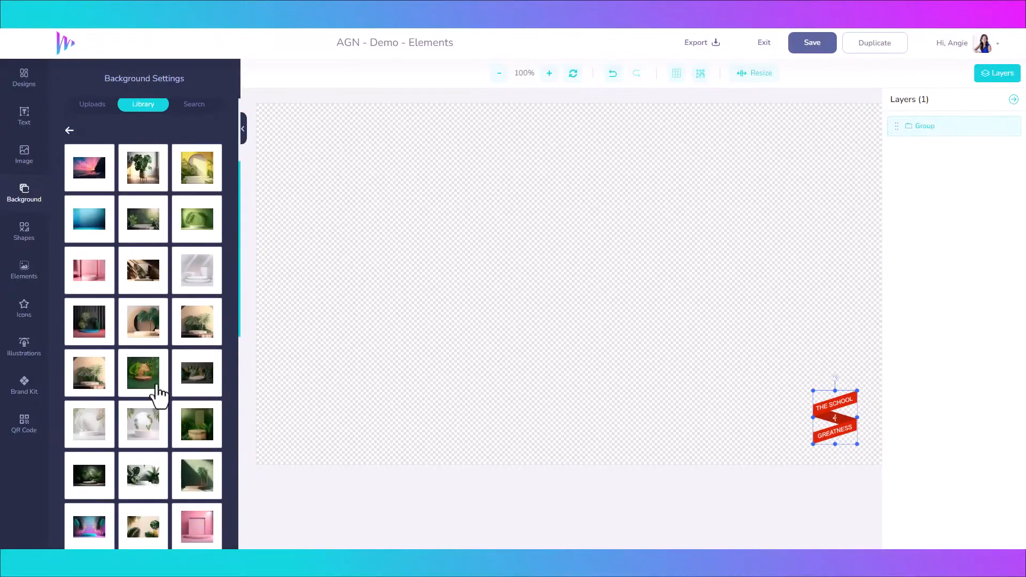
pyautogui.scroll(-2, 167, 393)
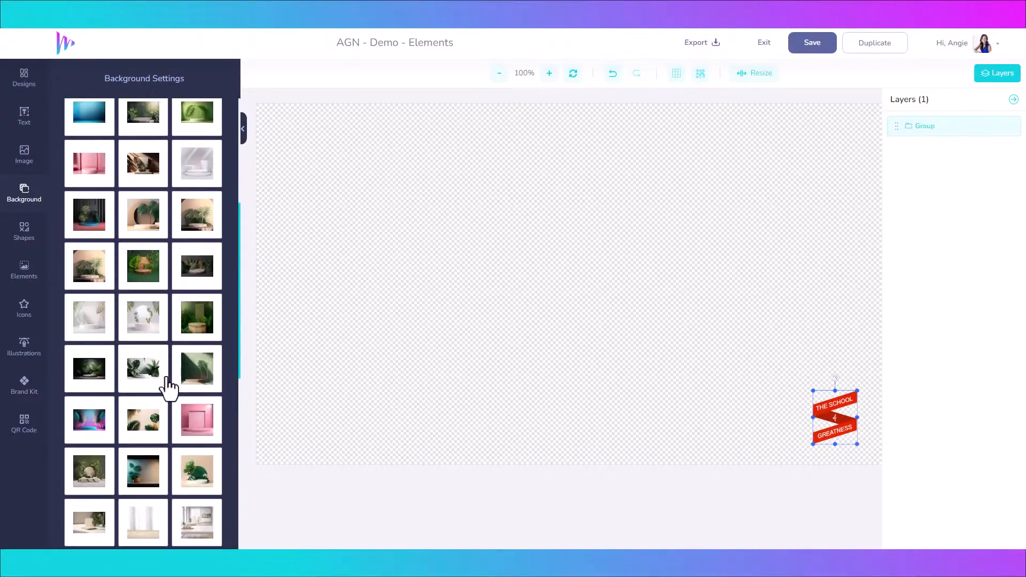
pyautogui.scroll(-2, 167, 387)
pyautogui.scroll(-2, 165, 385)
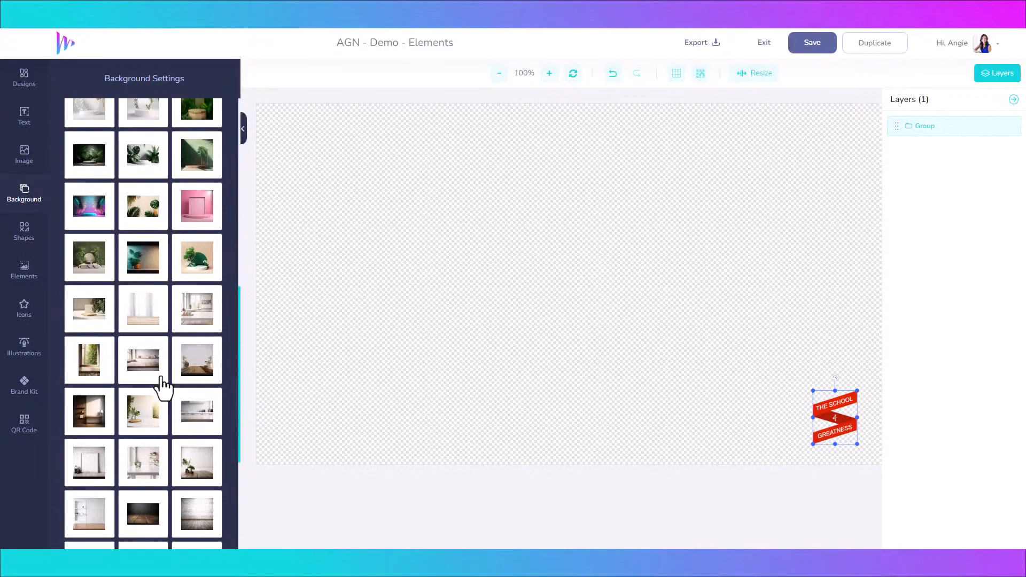
pyautogui.scroll(-2, 199, 344)
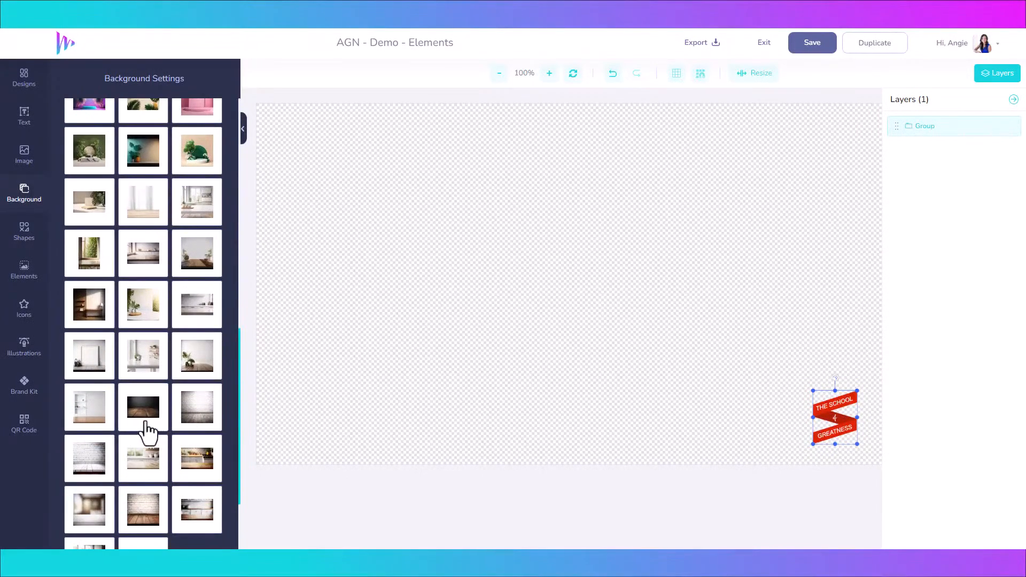
pyautogui.scroll(-1, 157, 411)
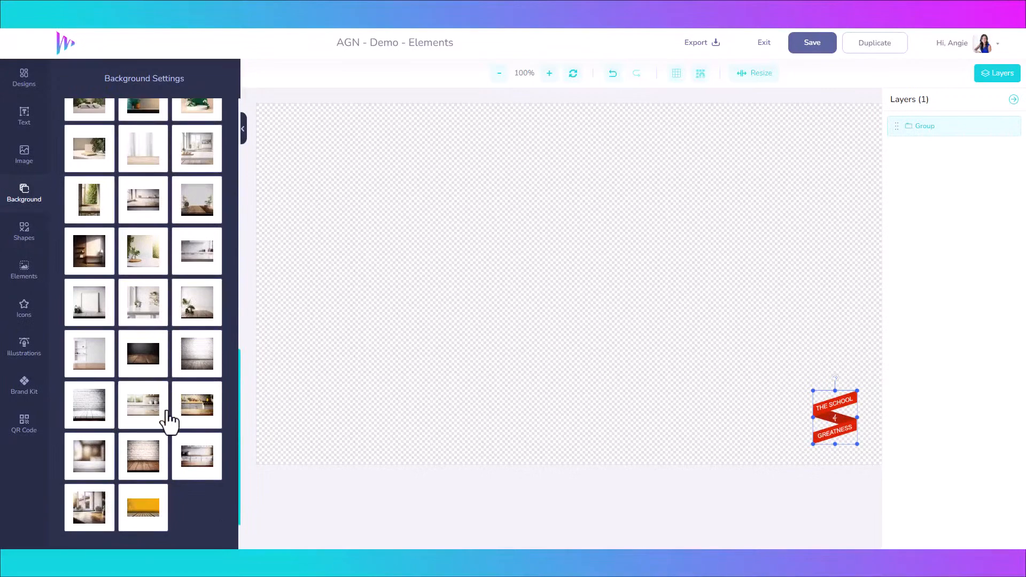
pyautogui.scroll(-1, 169, 419)
pyautogui.click(142, 448)
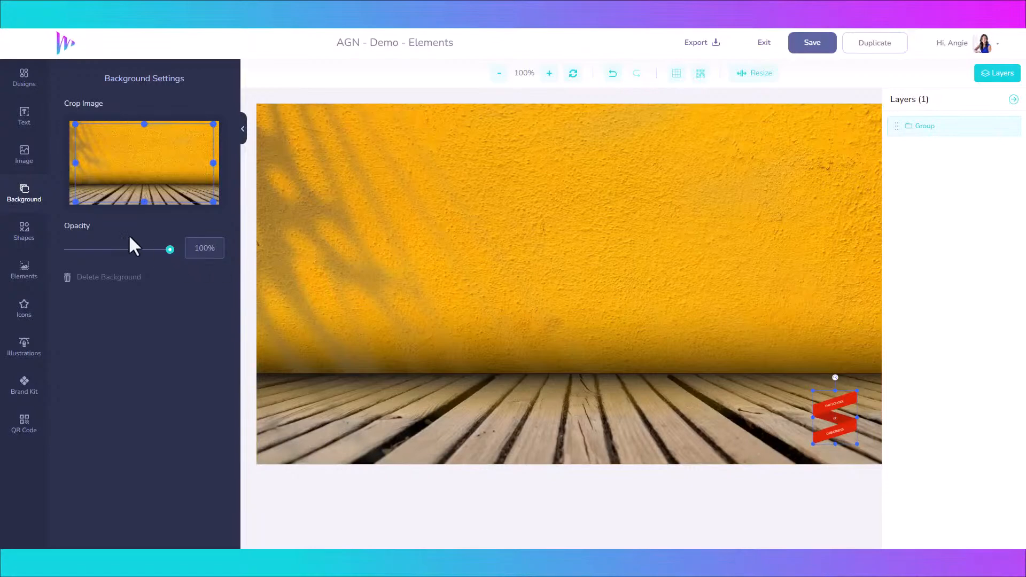
# Step: Add the uploaded portrait of the woman in the black dress, enlarge it and place it near the canvas center
pyautogui.click(27, 163)
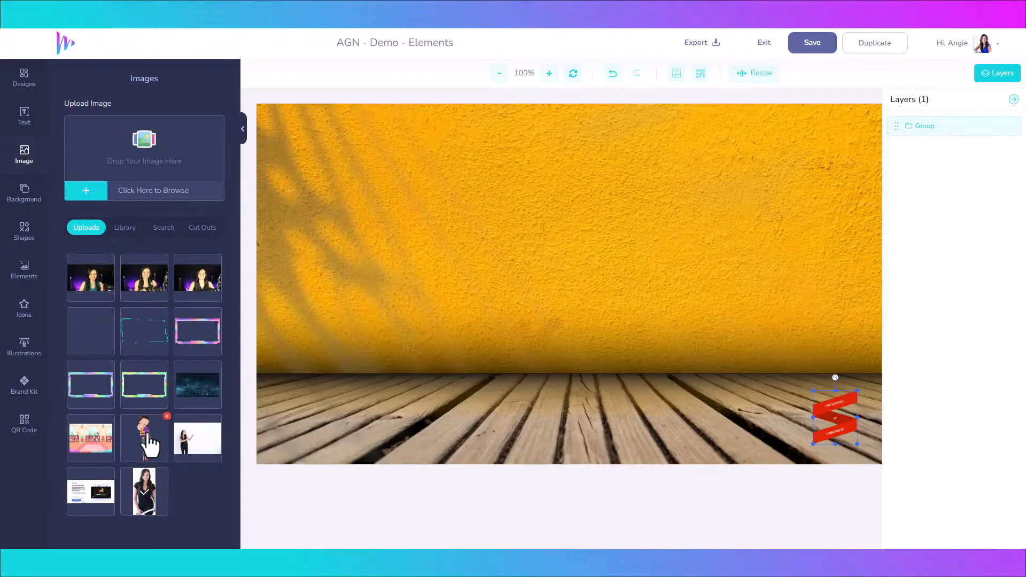
pyautogui.click(144, 492)
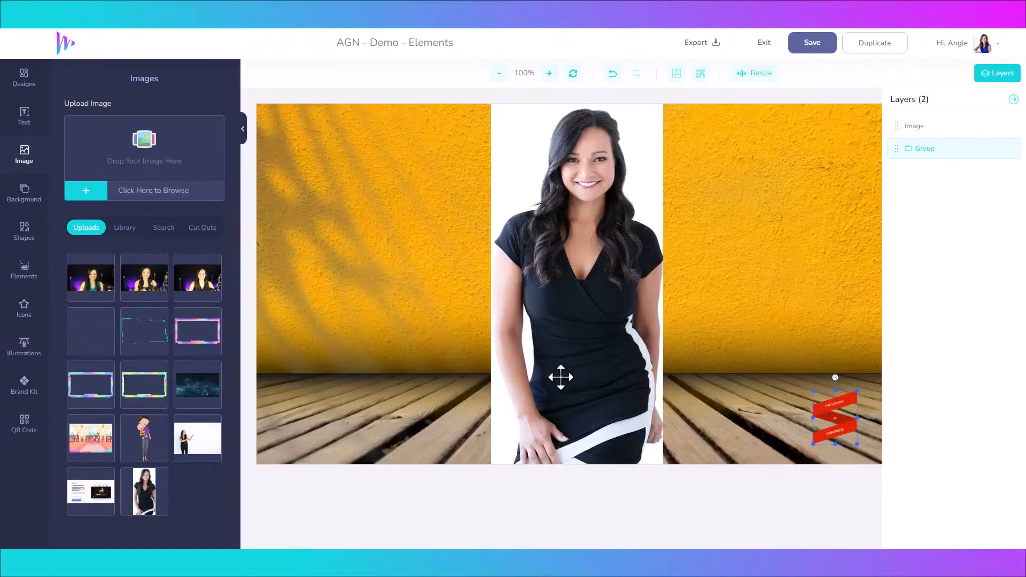
pyautogui.click(541, 390)
pyautogui.moveTo(536, 263); pyautogui.dragTo(523, 358)
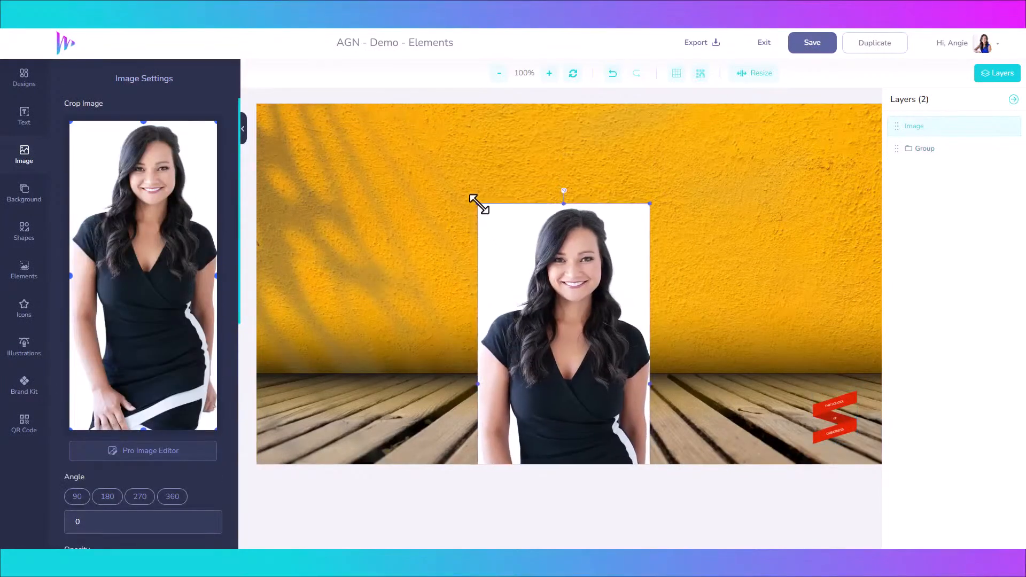
pyautogui.moveTo(474, 194); pyautogui.dragTo(382, 155)
pyautogui.moveTo(560, 222); pyautogui.dragTo(582, 222)
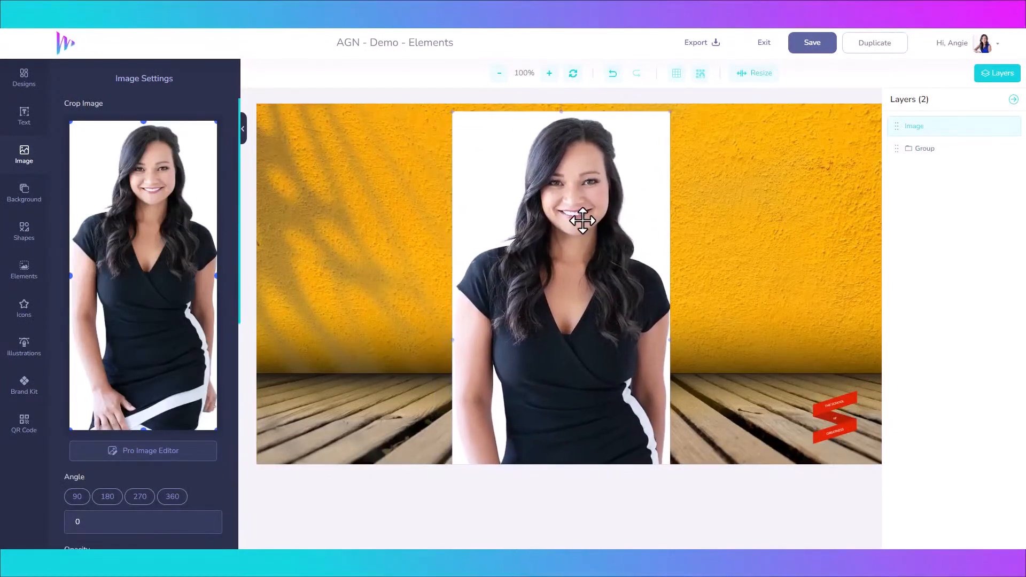
# Step: Remove the white background from the portrait with the Pro Image Editor's Background Remover and apply the result
pyautogui.click(153, 459)
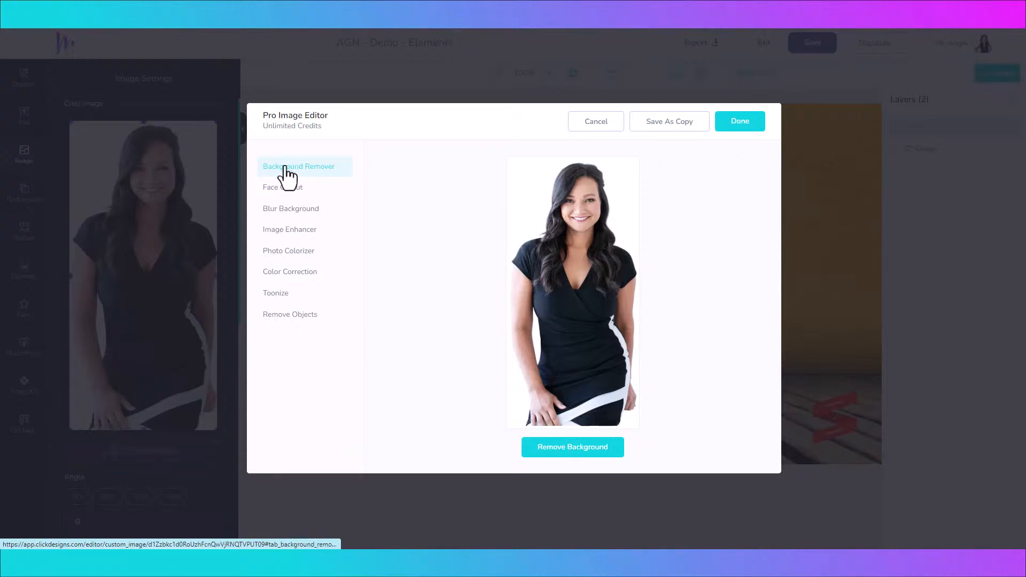
pyautogui.click(570, 448)
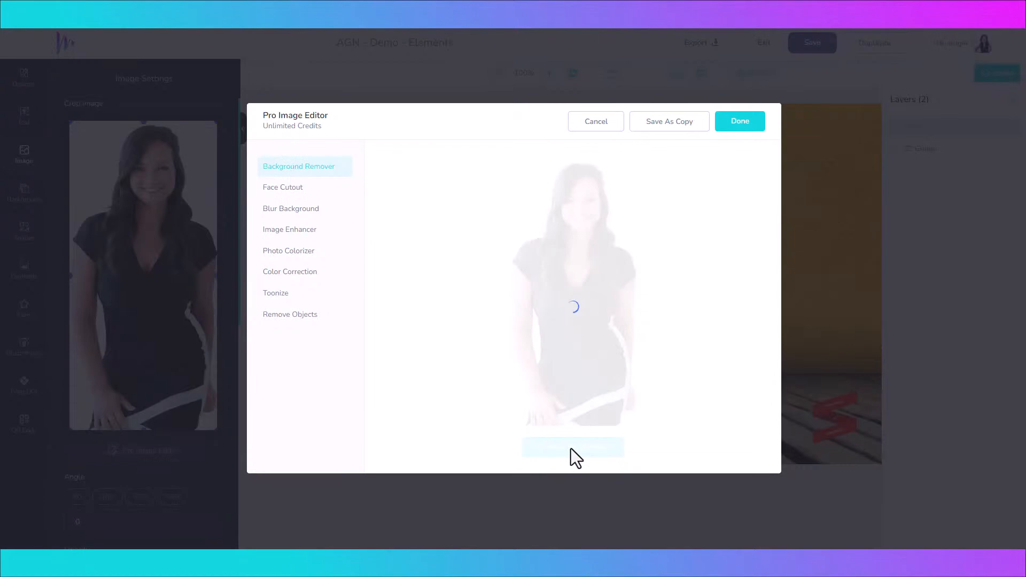
pyautogui.click(741, 129)
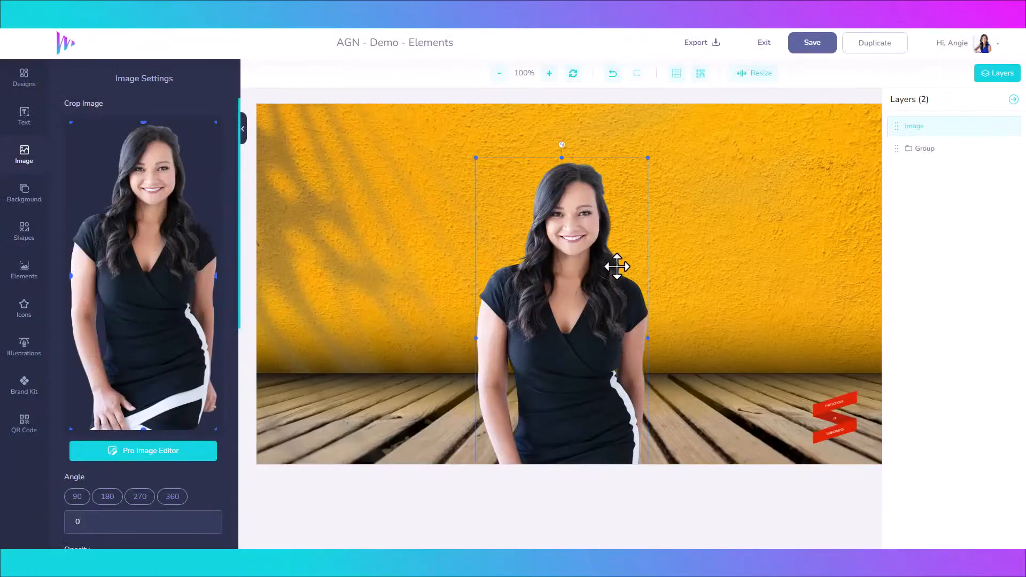
# Step: Enlarge the portrait cutout and center it so her head and shoulders fill the canvas height
pyautogui.moveTo(474, 159); pyautogui.dragTo(428, 130)
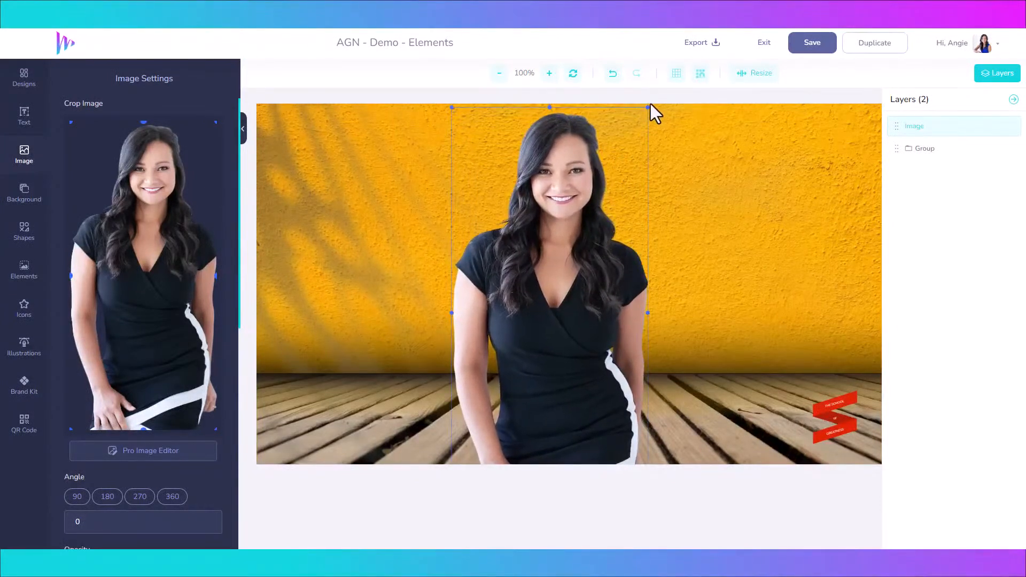
pyautogui.moveTo(645, 107); pyautogui.dragTo(824, 103)
pyautogui.moveTo(646, 196); pyautogui.dragTo(602, 439)
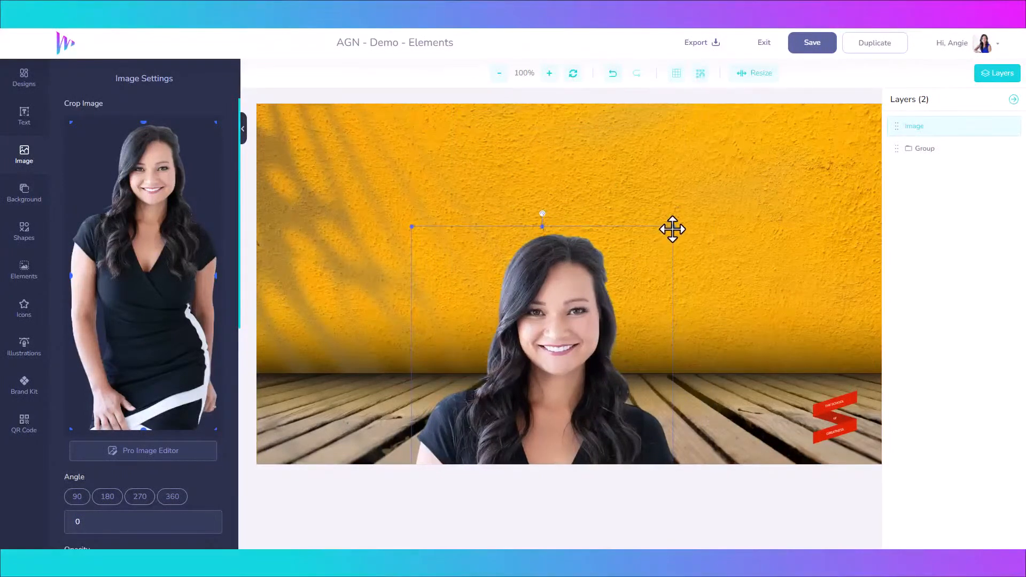
pyautogui.moveTo(671, 228); pyautogui.dragTo(772, 155)
pyautogui.moveTo(642, 156); pyautogui.dragTo(625, 167)
pyautogui.moveTo(612, 347); pyautogui.dragTo(599, 347)
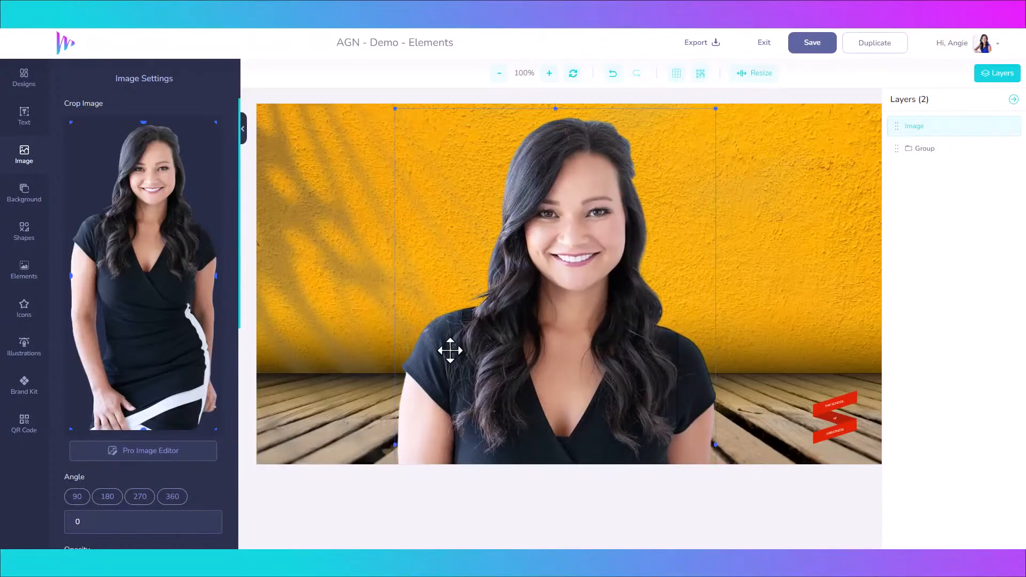
# Step: Delete the yellow wall background from the design
pyautogui.click(25, 198)
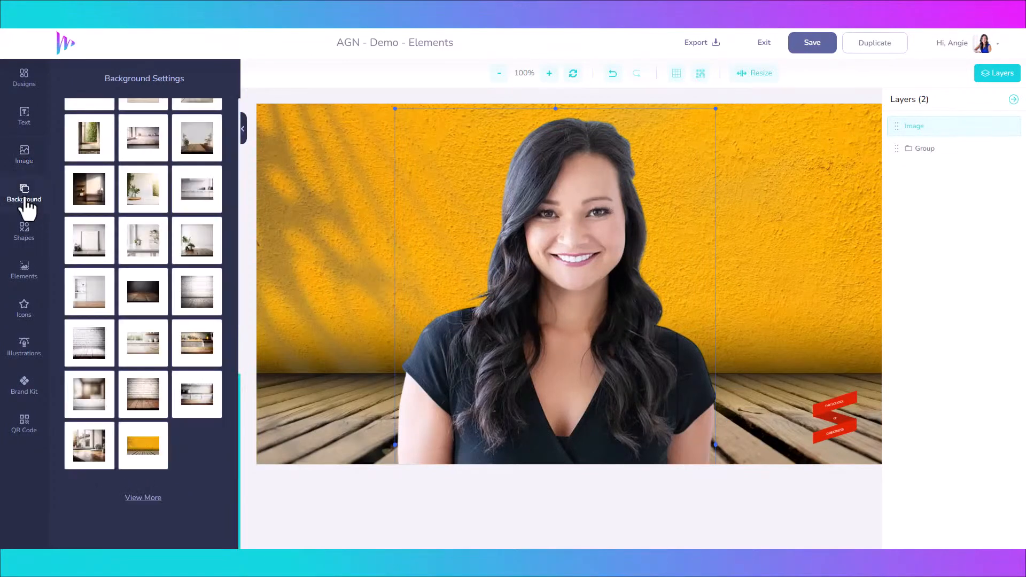
pyautogui.click(354, 171)
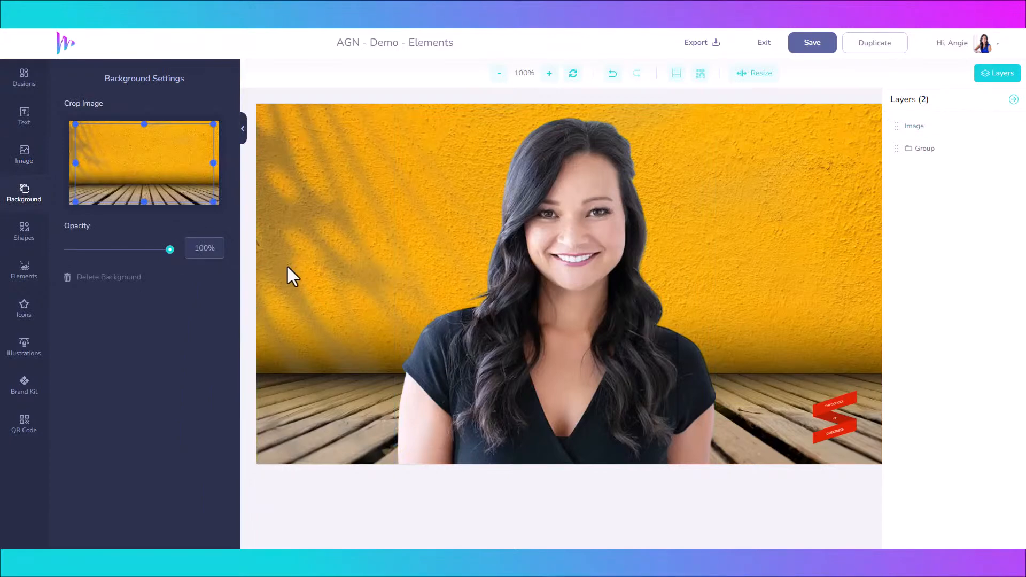
pyautogui.click(123, 283)
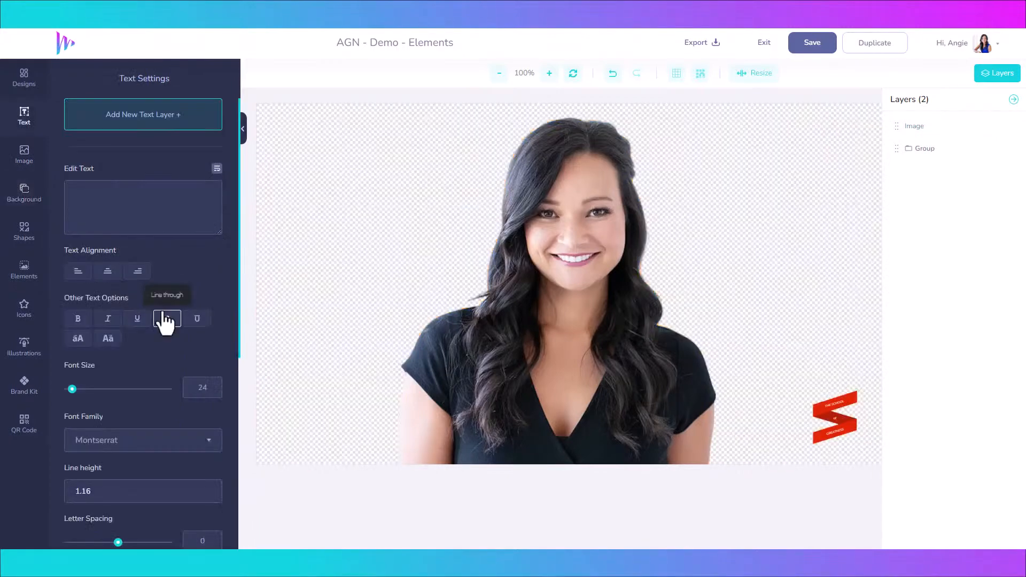
# Step: Try the library image of a dark stage with city-view windows as the background and delete it again
pyautogui.click(24, 203)
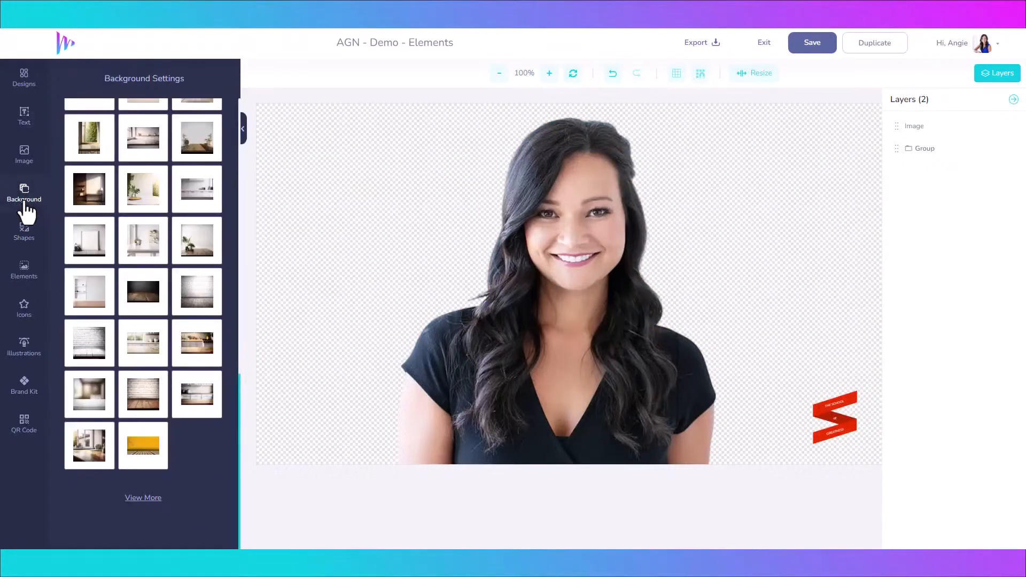
pyautogui.click(145, 500)
pyautogui.scroll(-3, 155, 470)
pyautogui.scroll(-3, 168, 443)
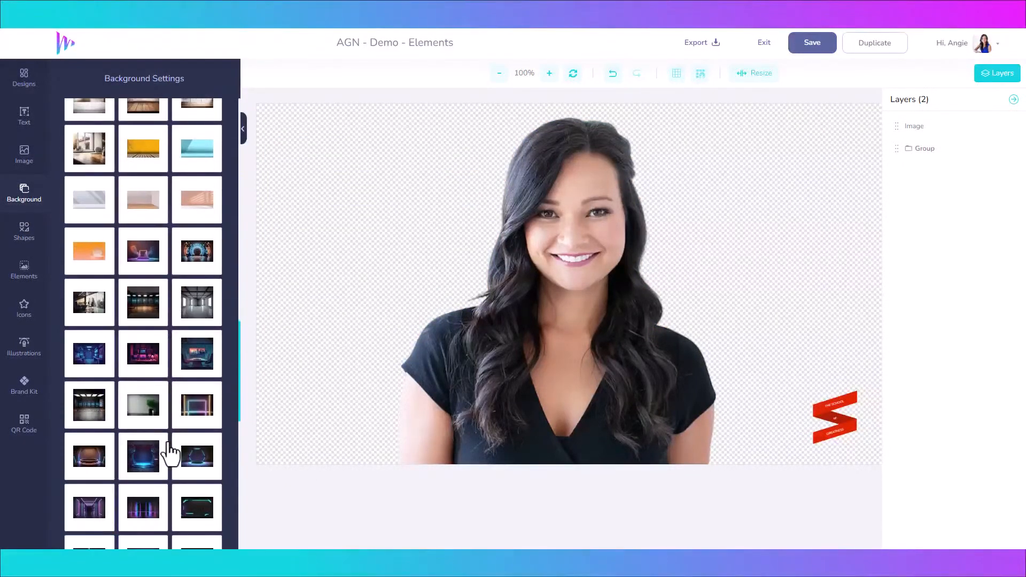
pyautogui.click(143, 314)
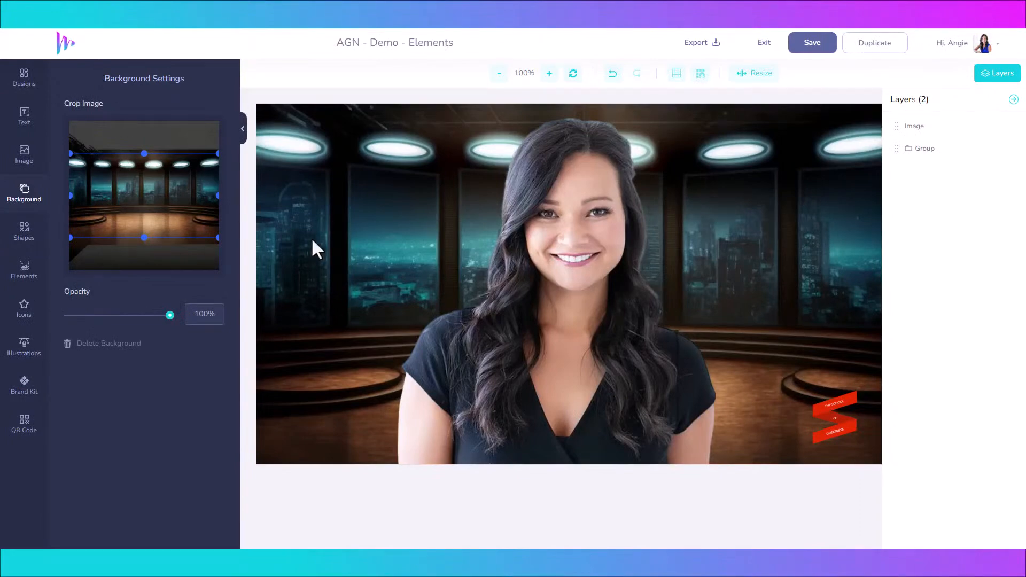
pyautogui.click(118, 347)
# Step: Set the dark library image with the cyan neon frame as the background and delete the portrait cutout
pyautogui.click(33, 201)
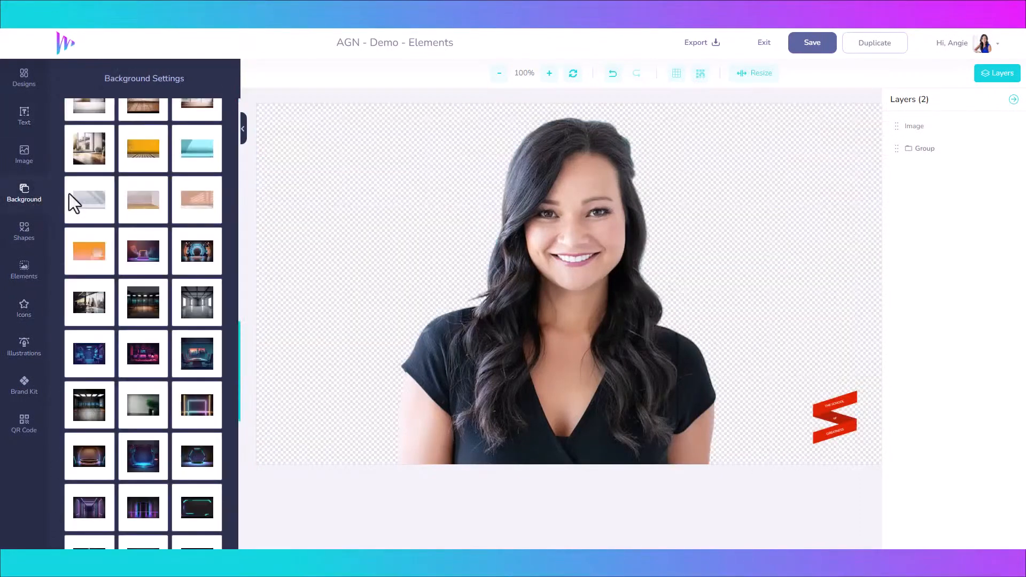
pyautogui.scroll(-2, 181, 400)
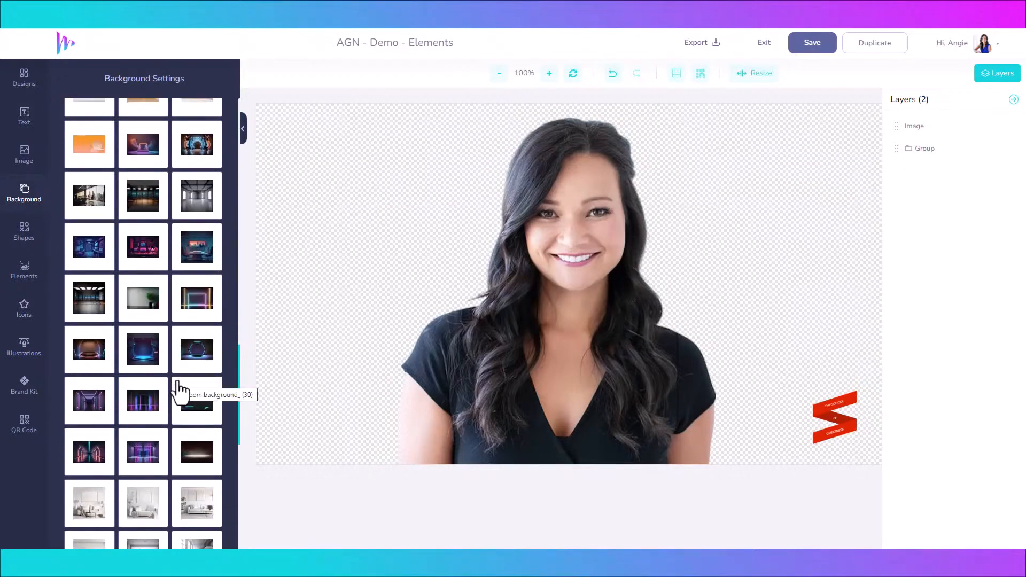
pyautogui.scroll(-2, 182, 401)
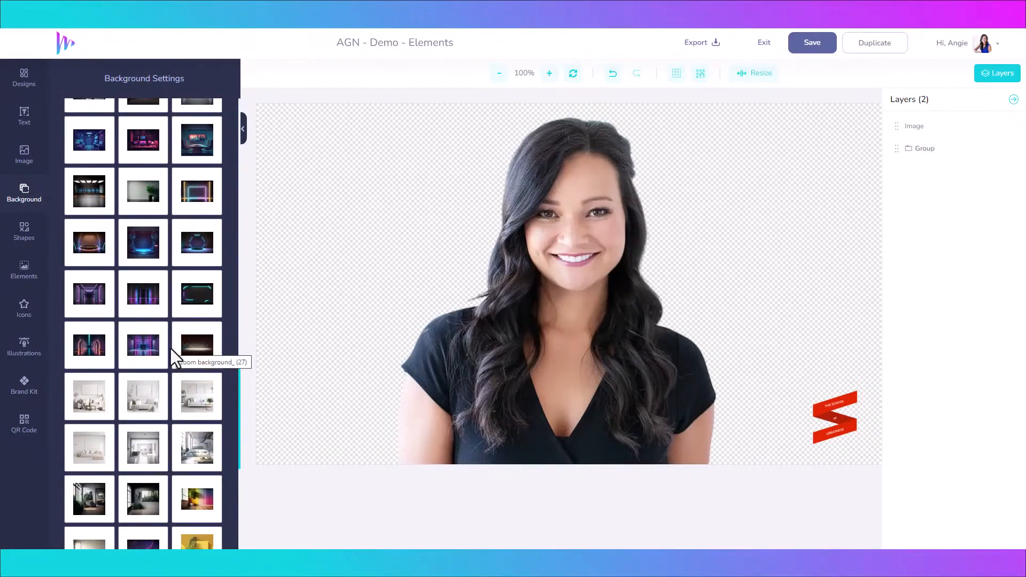
pyautogui.click(207, 304)
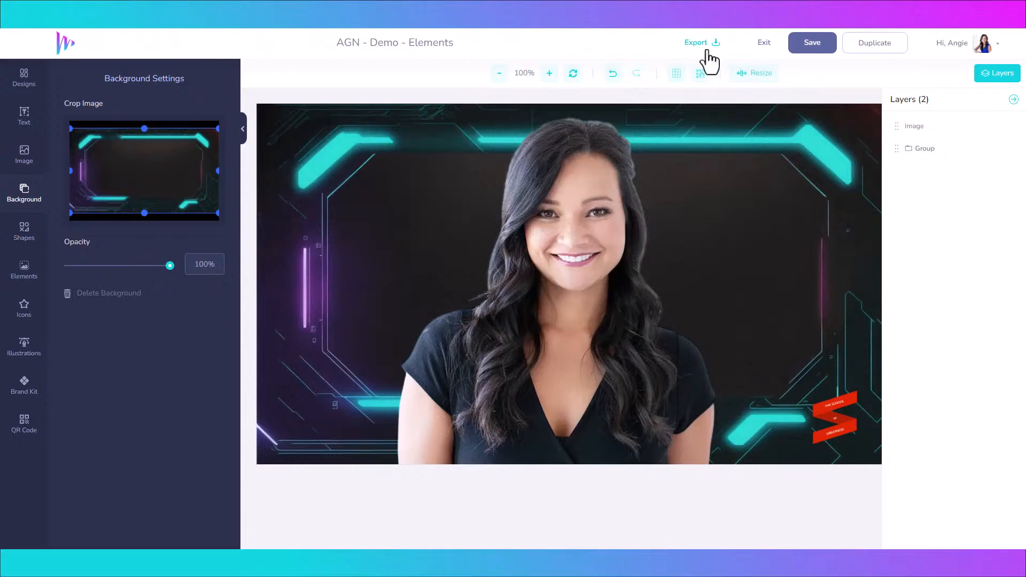
pyautogui.click(538, 284)
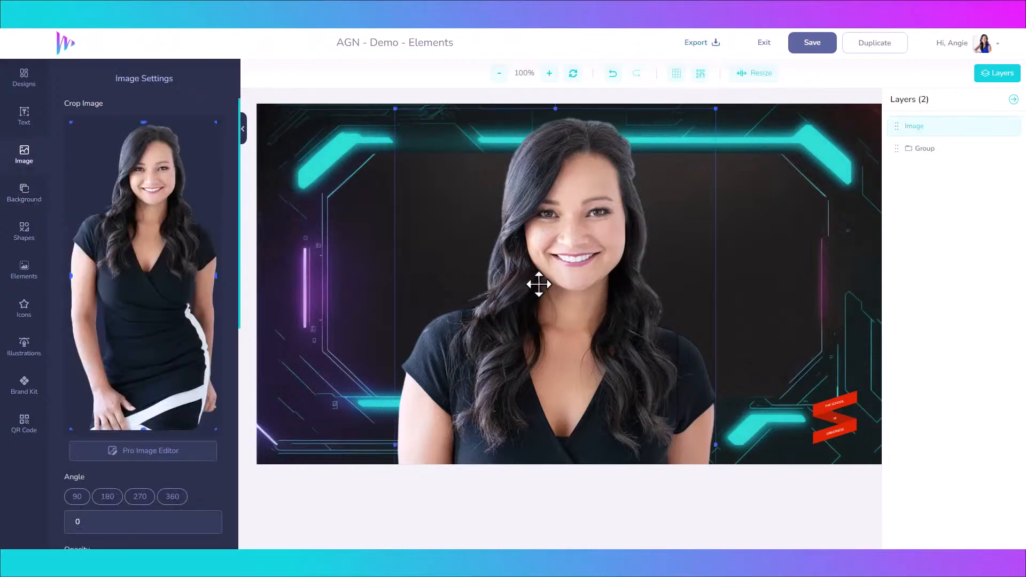
pyautogui.press('Delete')
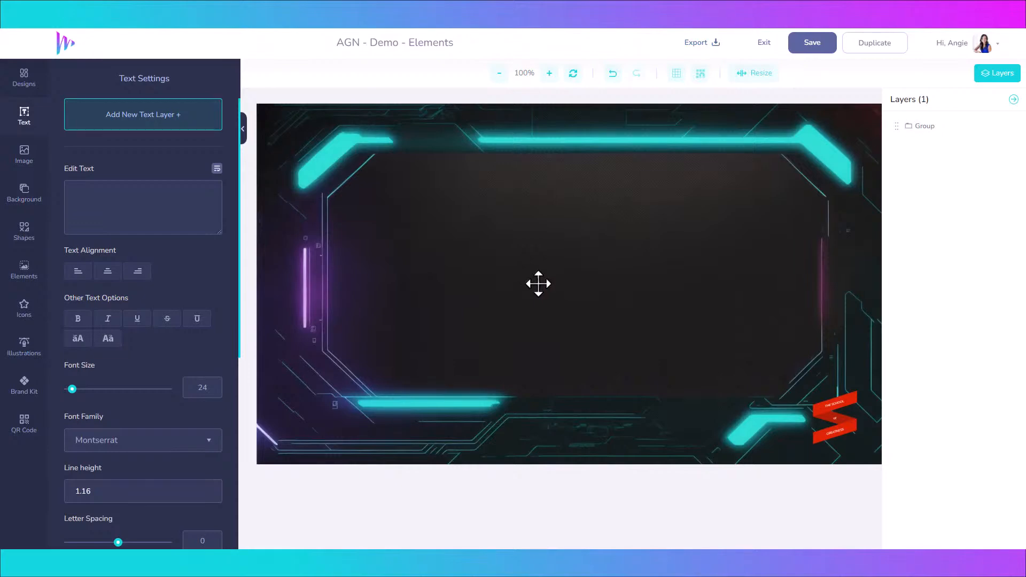
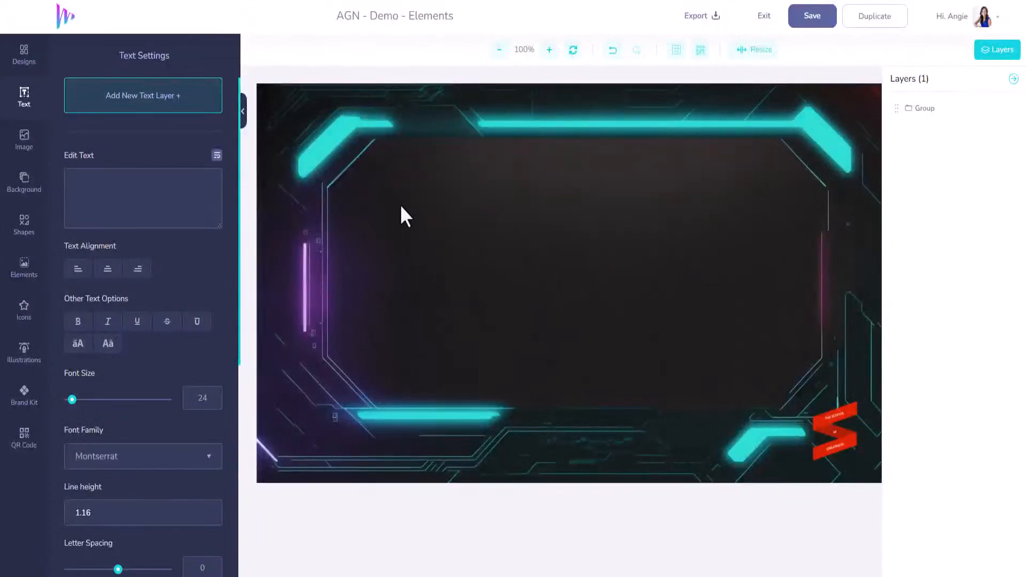
# Step: Add a thin outline square from the shape library and stretch it into a wide rectangle in the canvas's lower-left part
pyautogui.click(23, 235)
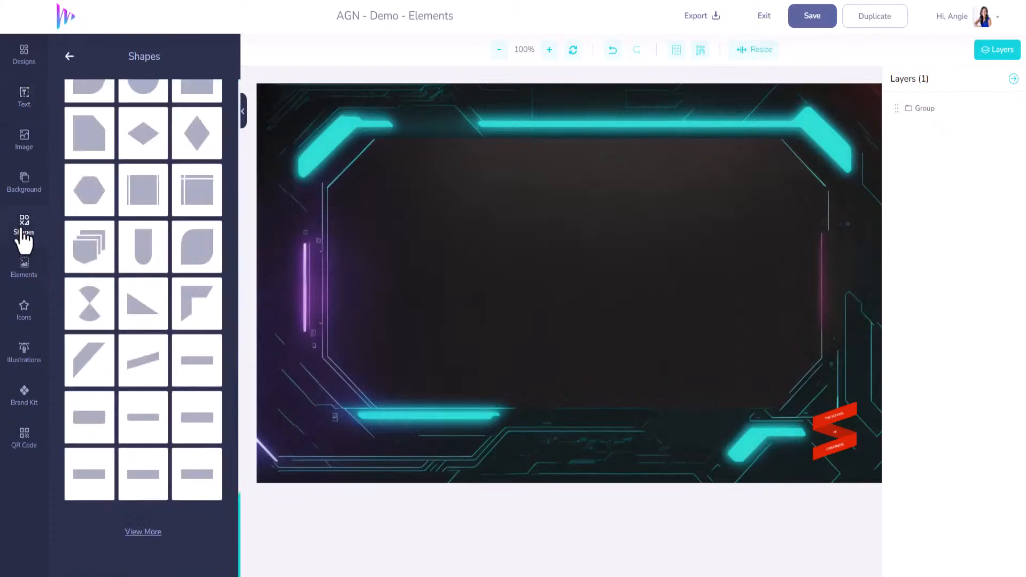
pyautogui.scroll(8, 156, 284)
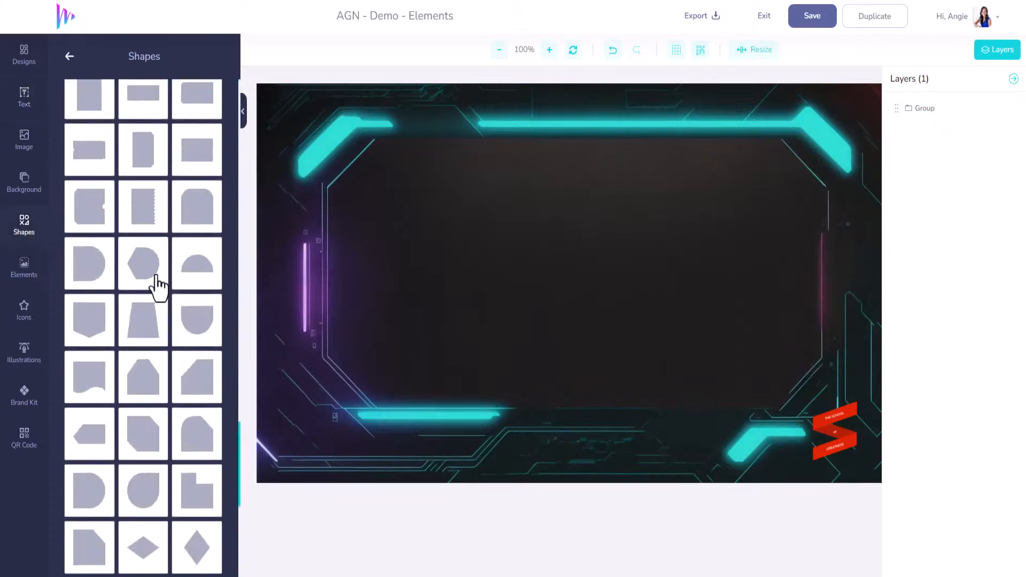
pyautogui.scroll(-8, 156, 284)
pyautogui.click(151, 537)
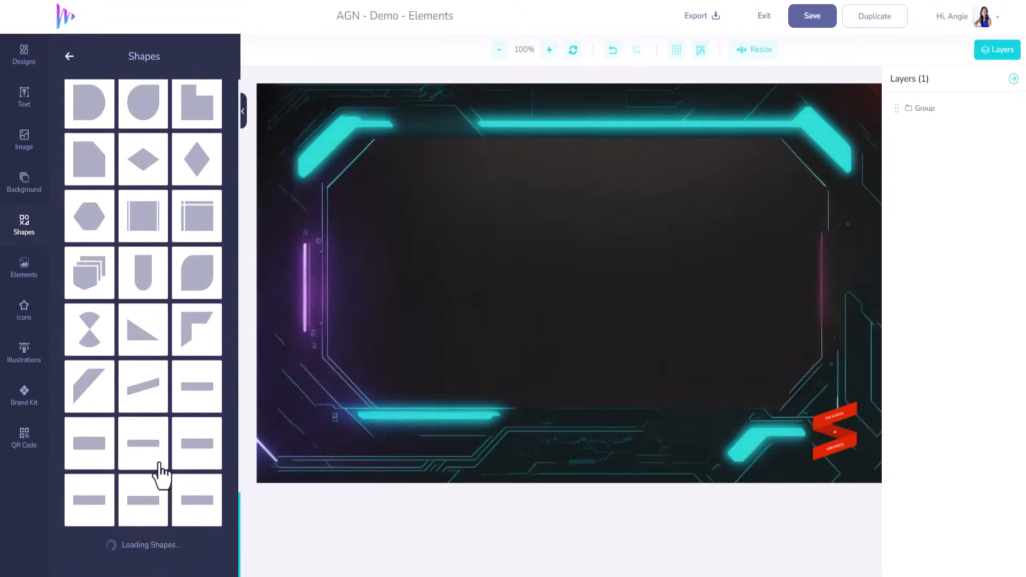
pyautogui.scroll(-5, 160, 473)
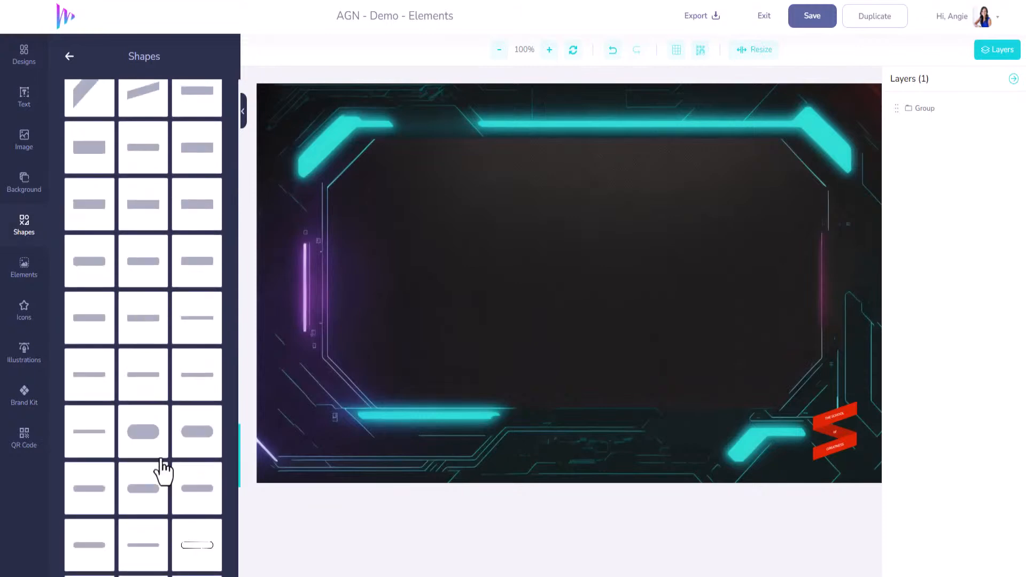
pyautogui.scroll(-7, 163, 471)
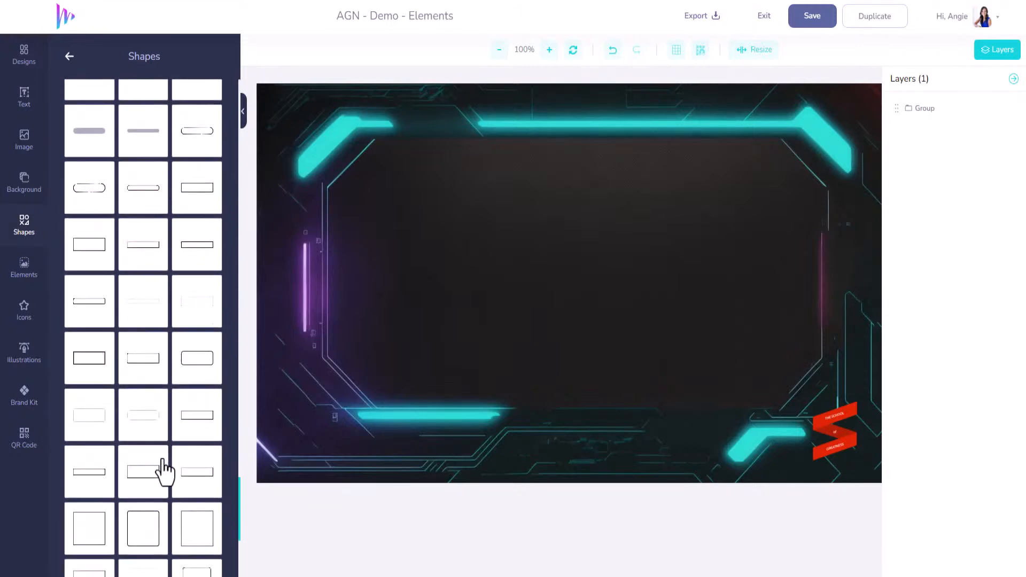
pyautogui.scroll(-2, 163, 469)
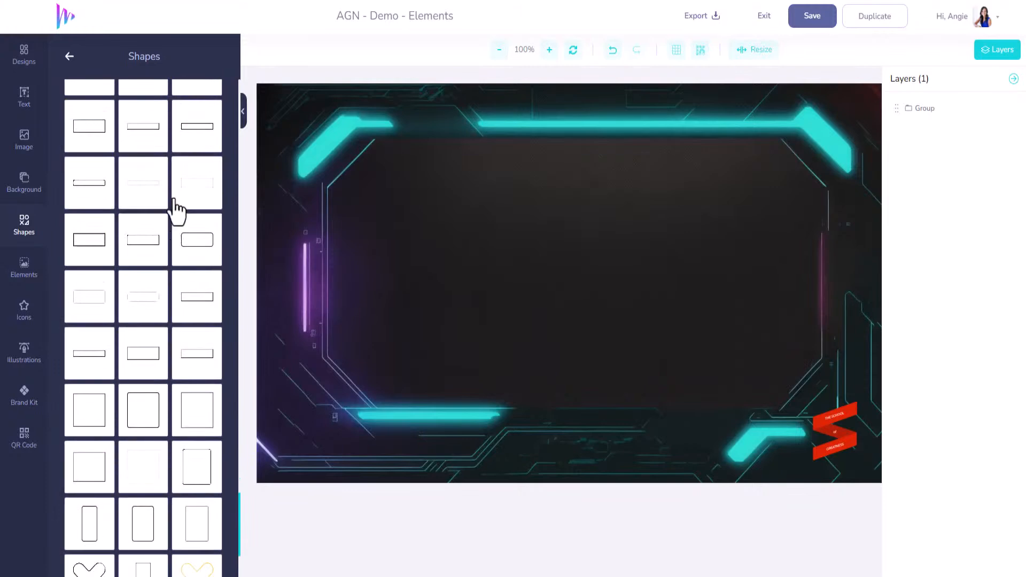
pyautogui.scroll(4, 163, 217)
pyautogui.scroll(-4, 115, 416)
pyautogui.scroll(-3, 138, 347)
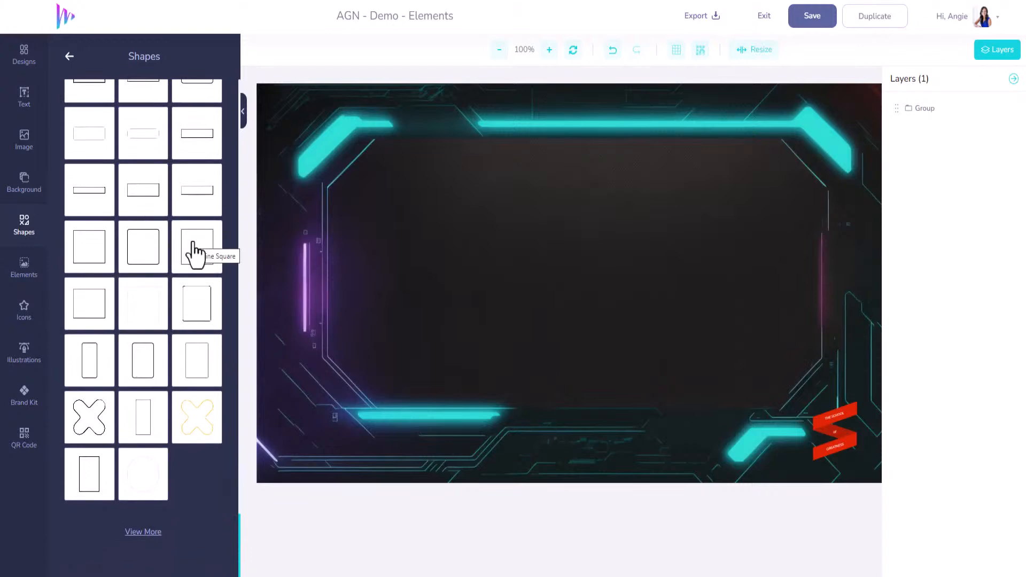
pyautogui.click(92, 249)
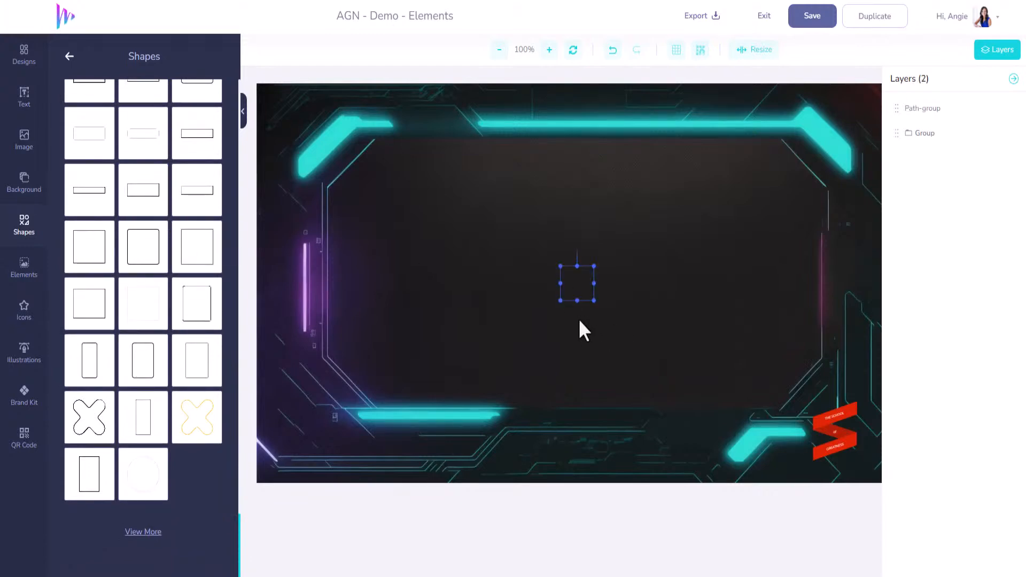
pyautogui.moveTo(560, 285); pyautogui.dragTo(359, 284)
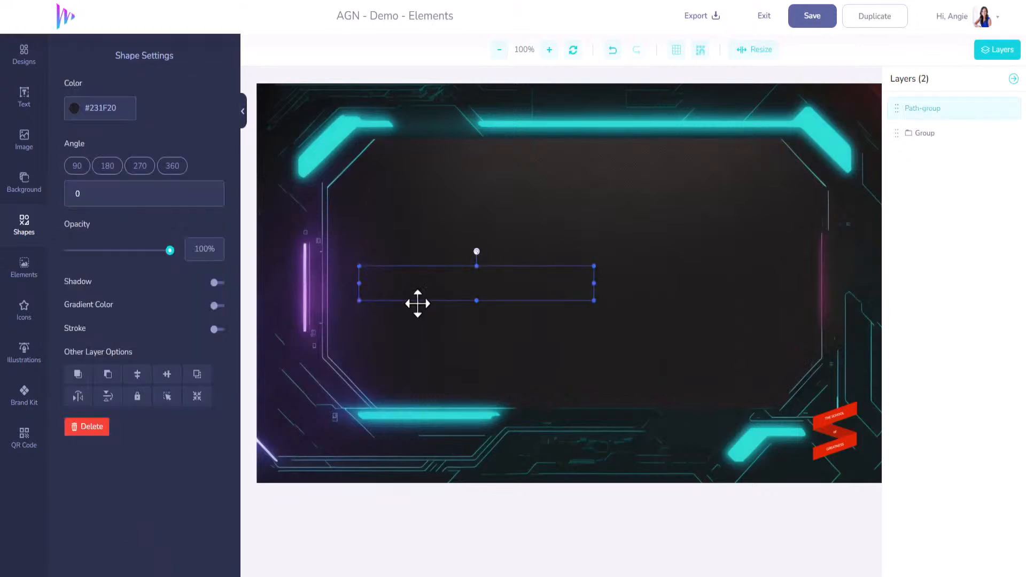
pyautogui.moveTo(476, 301); pyautogui.dragTo(478, 404)
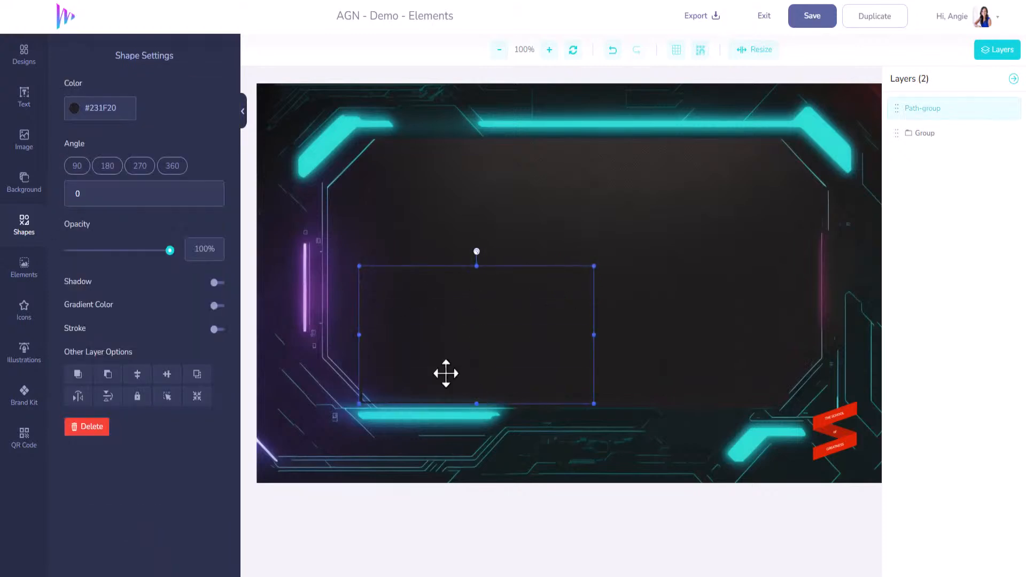
# Step: Color the outline rectangle with the brand kit's cyan, #12D6DF
pyautogui.click(74, 108)
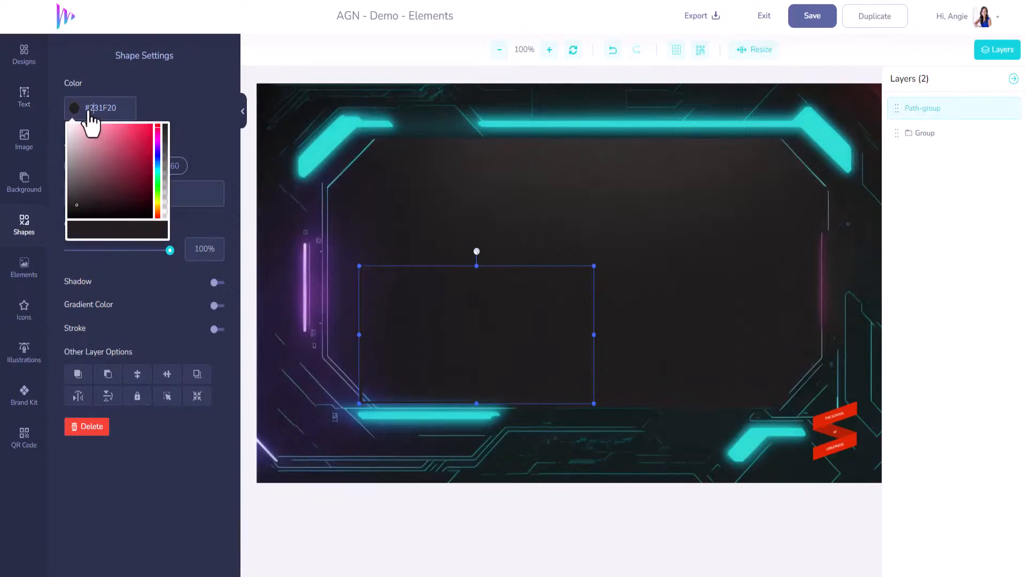
pyautogui.click(30, 410)
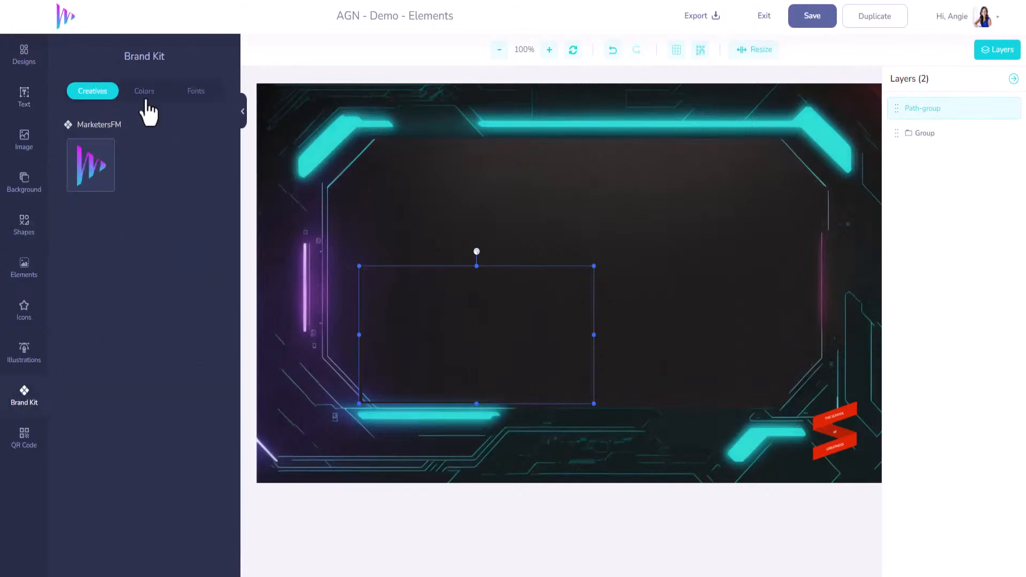
pyautogui.click(145, 96)
pyautogui.click(76, 164)
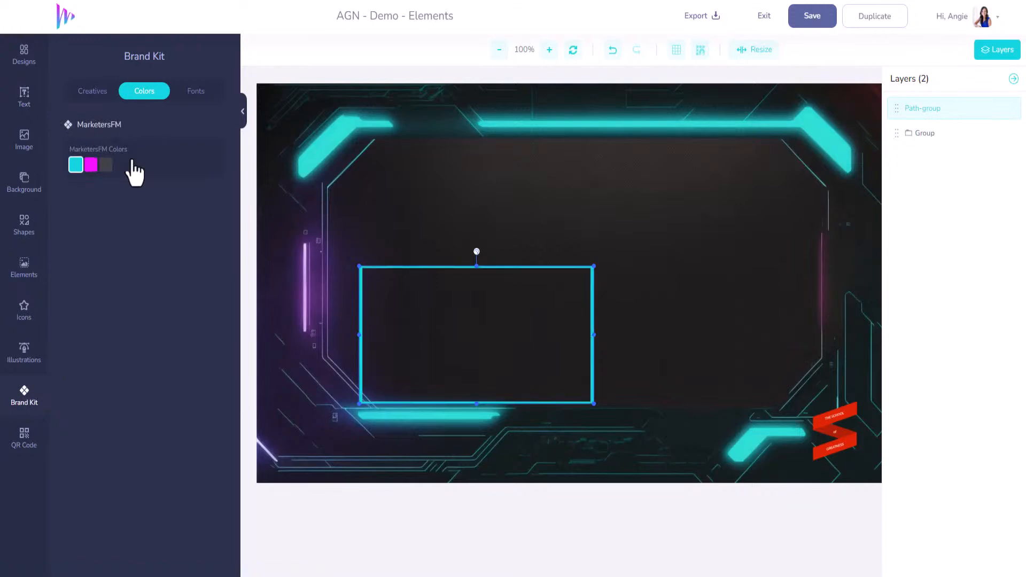
# Step: Move the outline rectangle to the canvas's upper-left corner and stretch it to frame the entire canvas as a border
pyautogui.moveTo(458, 269); pyautogui.dragTo(355, 84)
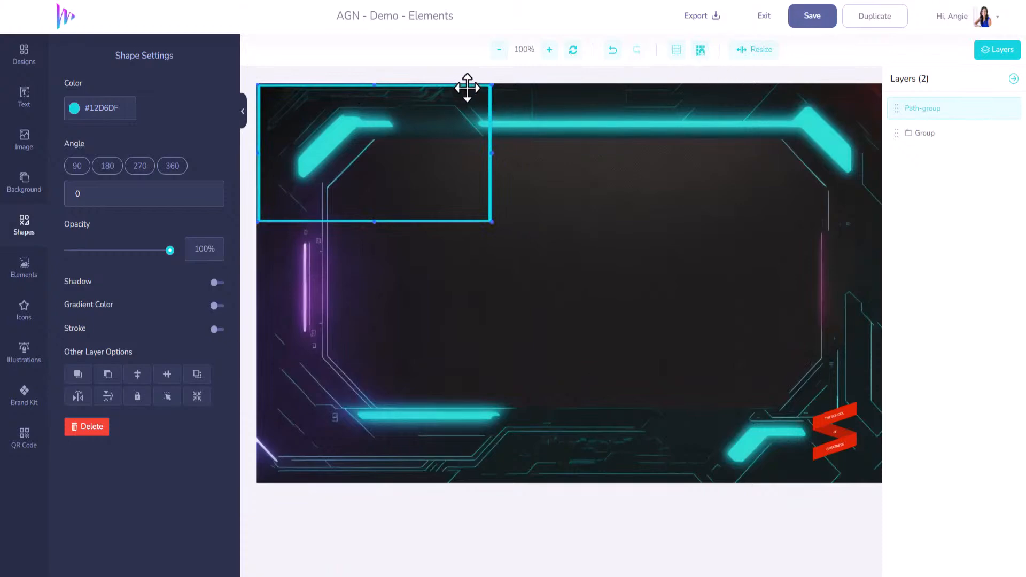
pyautogui.moveTo(467, 85); pyautogui.dragTo(464, 85)
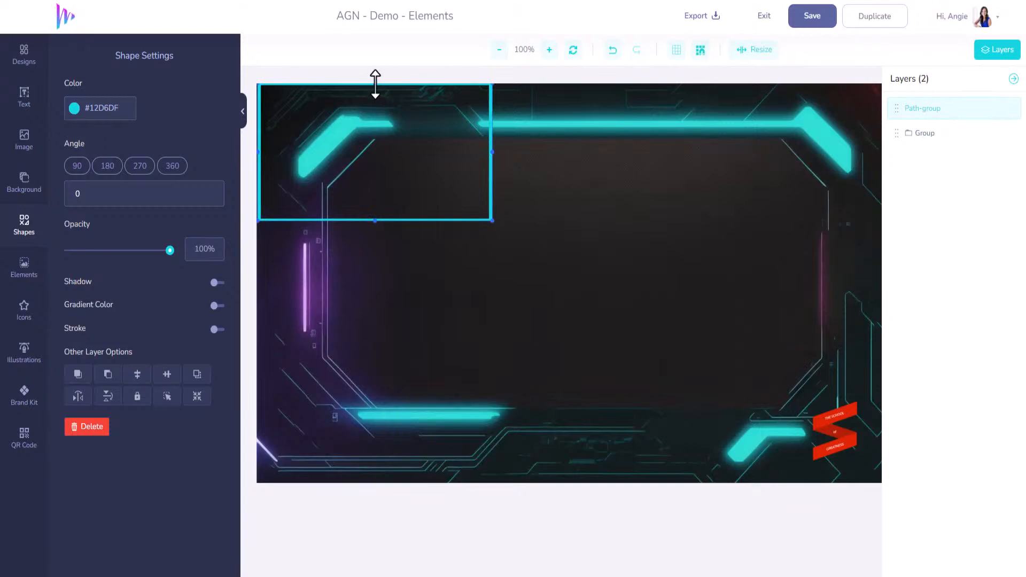
pyautogui.moveTo(376, 83)
pyautogui.mouseDown()
pyautogui.moveTo(378, 110)
pyautogui.moveTo(378, 83)
pyautogui.mouseUp()
pyautogui.moveTo(374, 220); pyautogui.dragTo(373, 481)
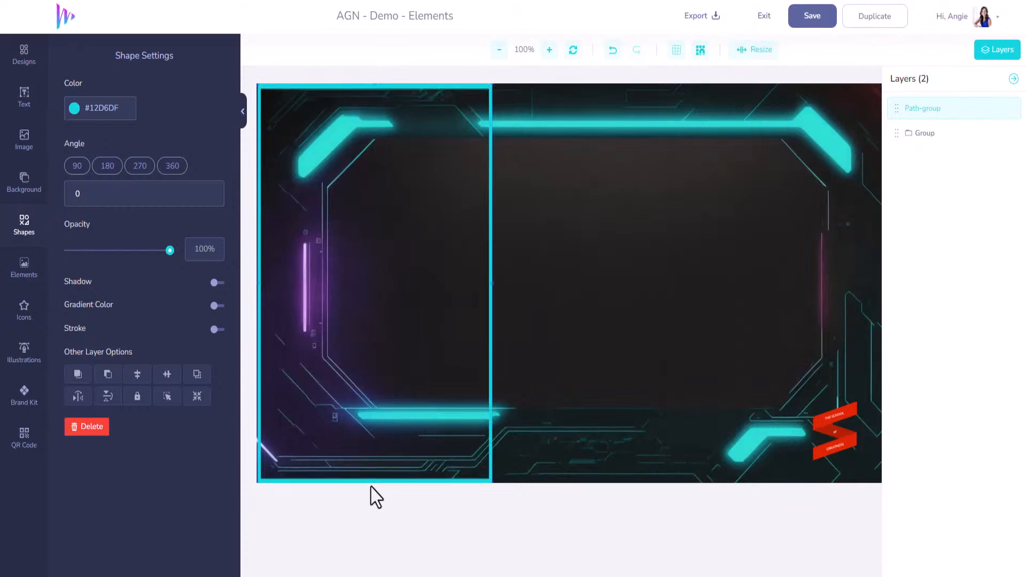
pyautogui.moveTo(544, 284); pyautogui.dragTo(887, 294)
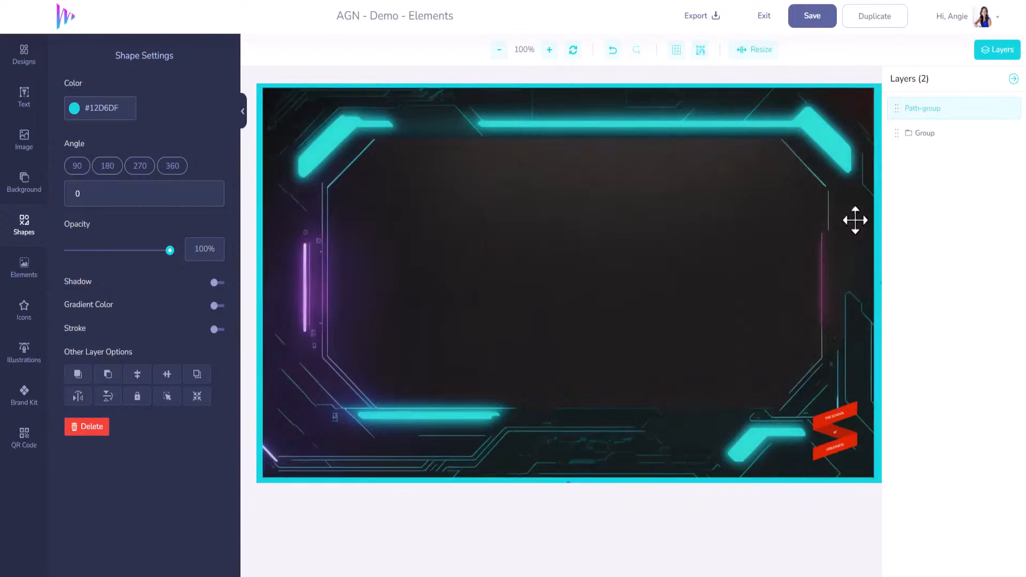
# Step: Recolor the border frame with the brand kit's magenta, #F70FFF
pyautogui.click(75, 109)
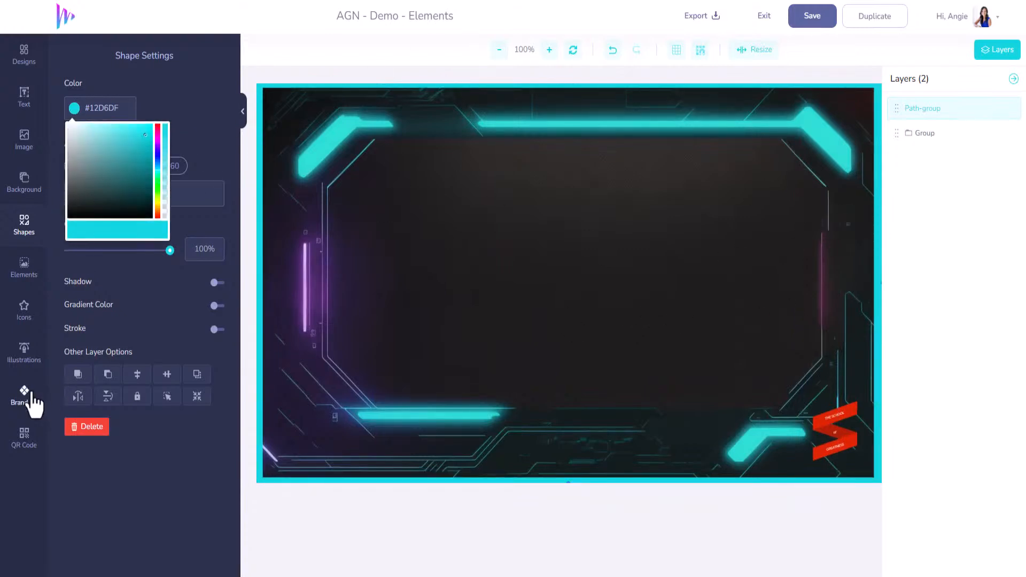
pyautogui.click(25, 395)
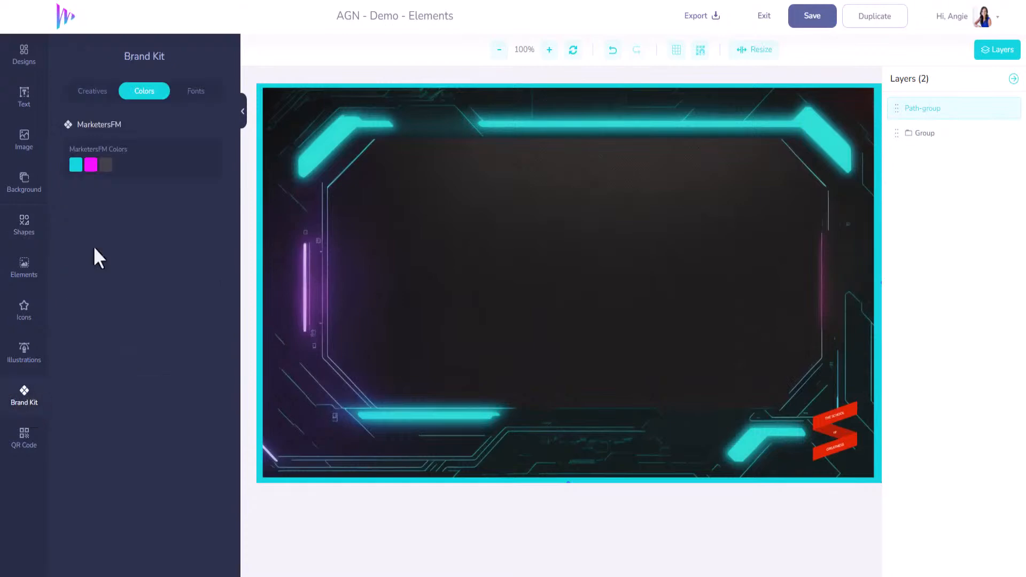
pyautogui.click(91, 165)
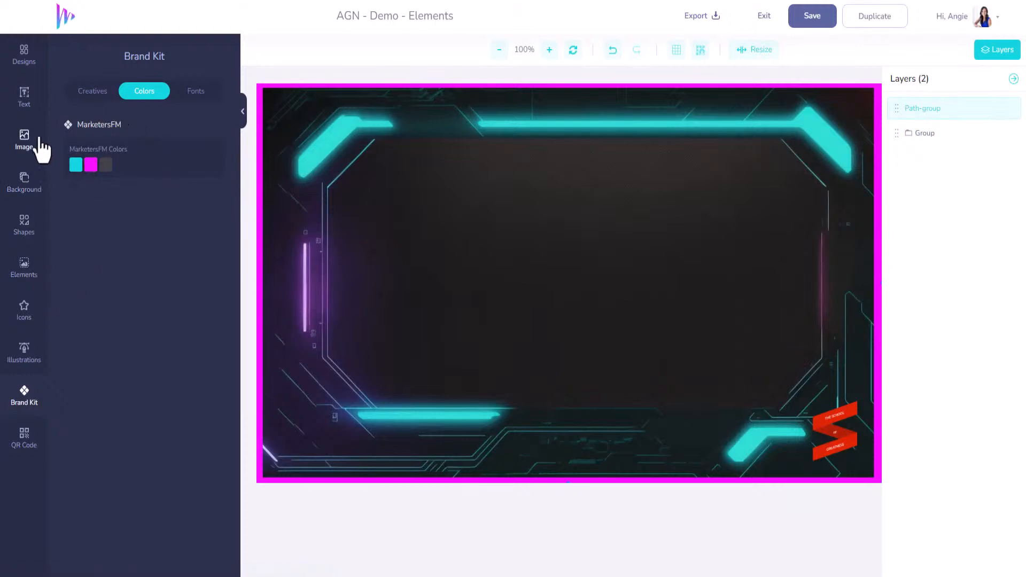
# Step: Give the magenta border frame a purple stroke, #6C26D2, with a stroke width of 31.2
pyautogui.click(309, 85)
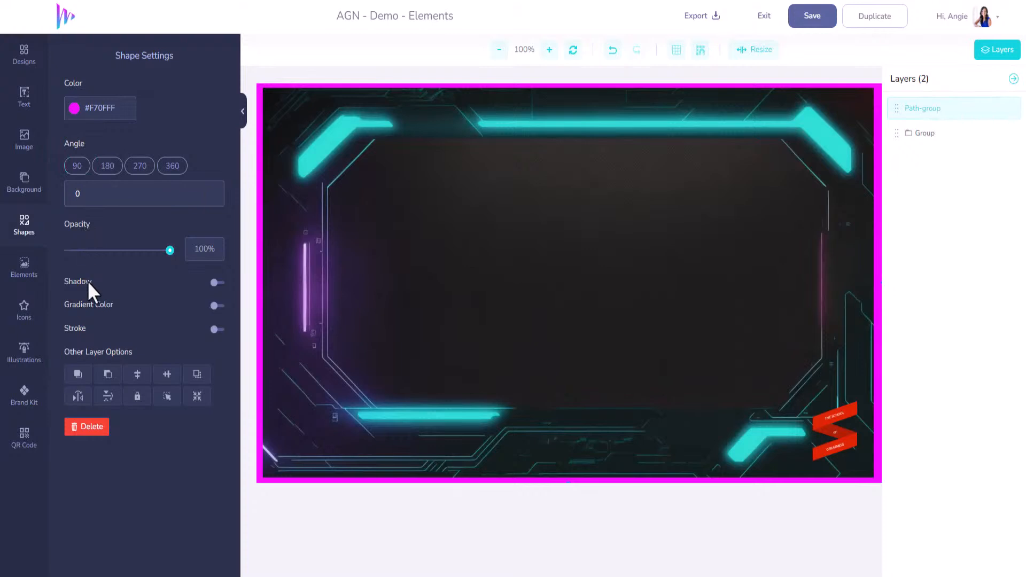
pyautogui.click(216, 330)
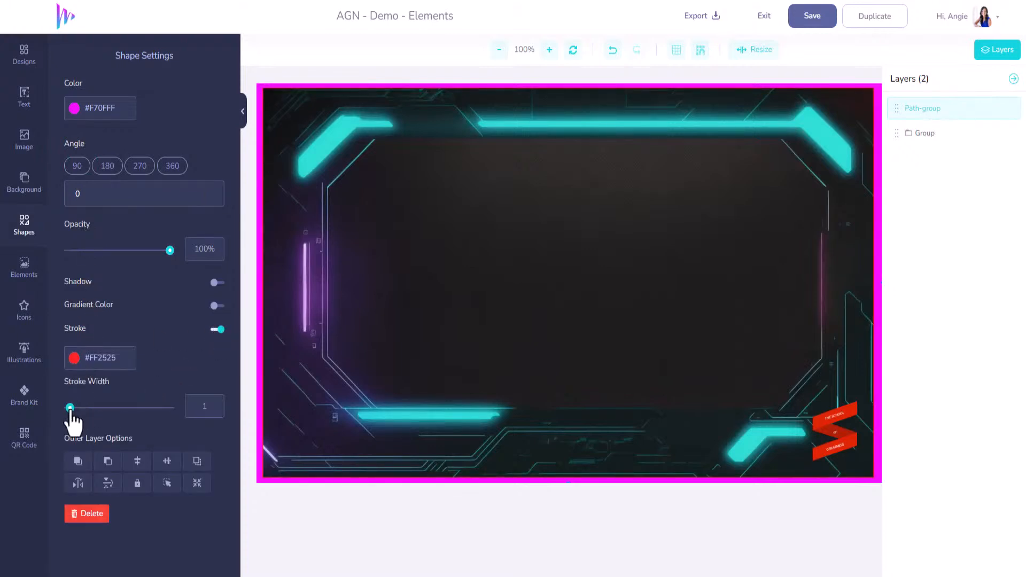
pyautogui.moveTo(70, 407)
pyautogui.mouseDown()
pyautogui.moveTo(162, 408)
pyautogui.moveTo(119, 408)
pyautogui.moveTo(132, 407)
pyautogui.mouseUp()
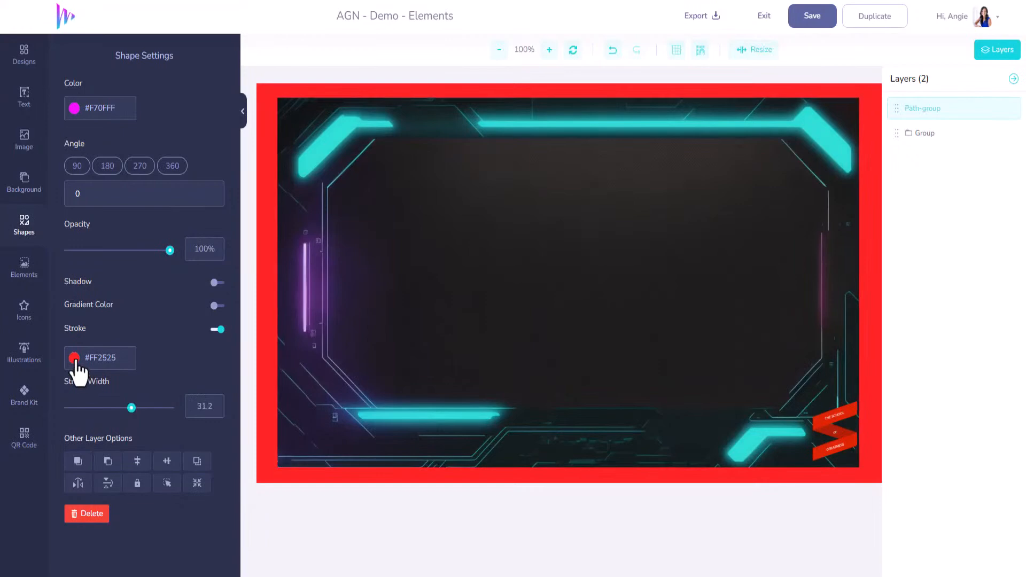
pyautogui.click(74, 358)
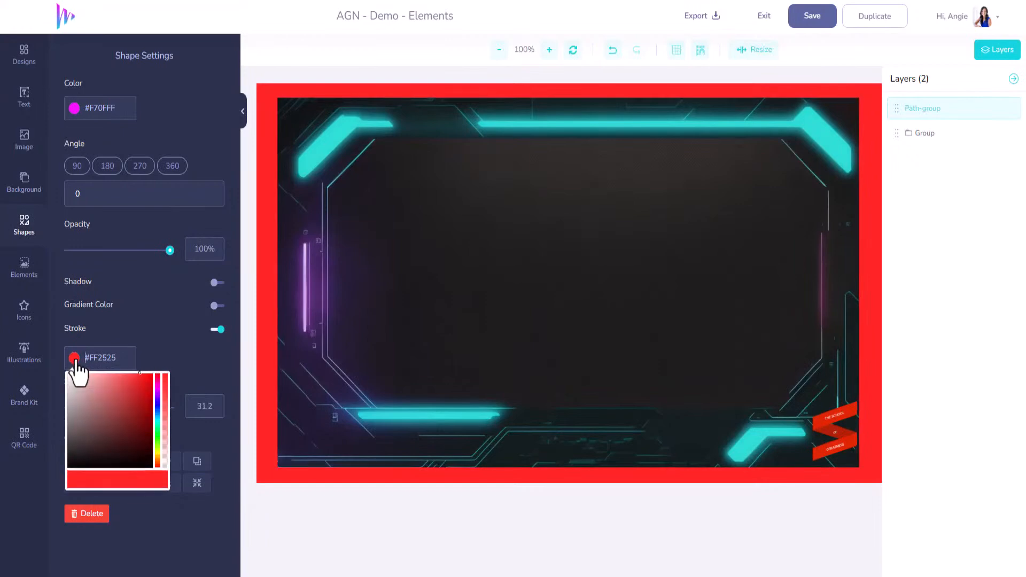
pyautogui.click(157, 398)
pyautogui.click(137, 390)
pyautogui.click(144, 337)
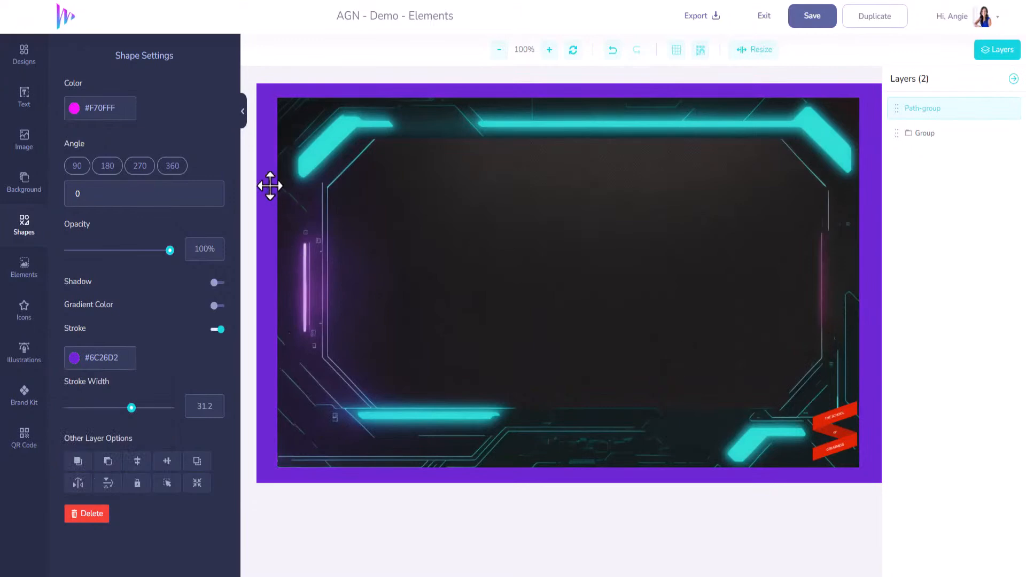
# Step: Delete the border frame and place a diagonal band from the shape library in the canvas's upper-left corner
pyautogui.press('Delete')
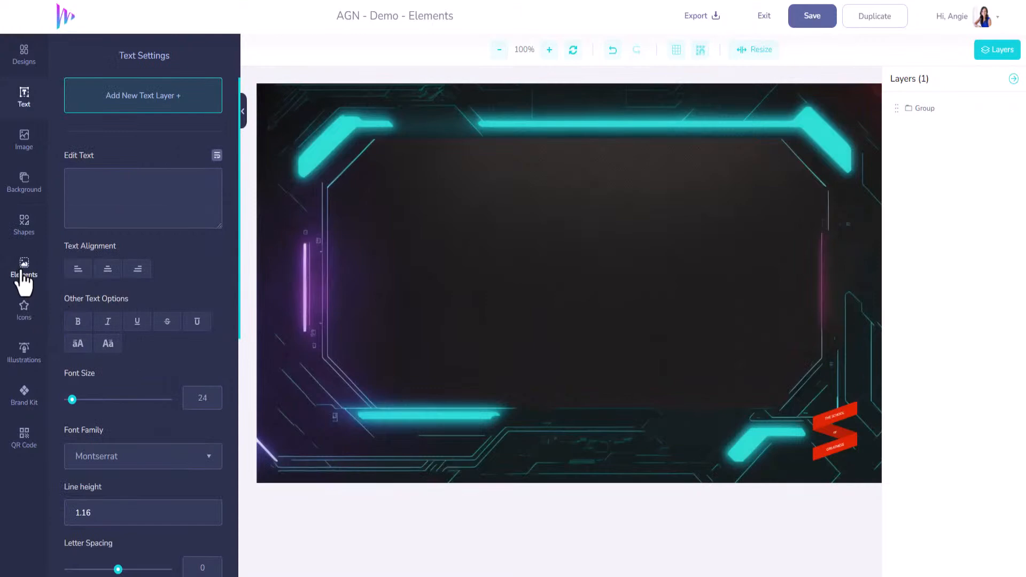
pyautogui.click(26, 229)
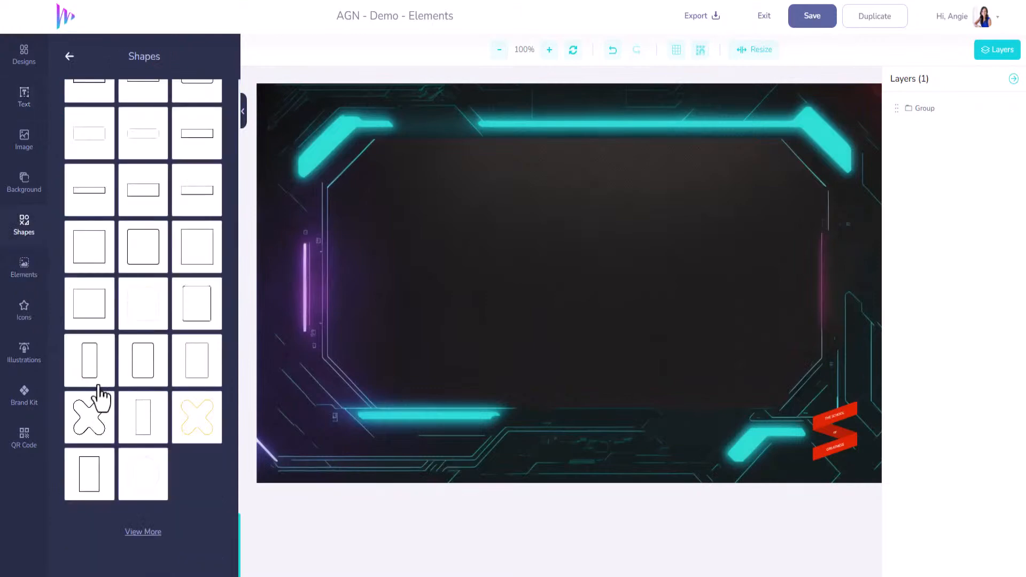
pyautogui.click(130, 534)
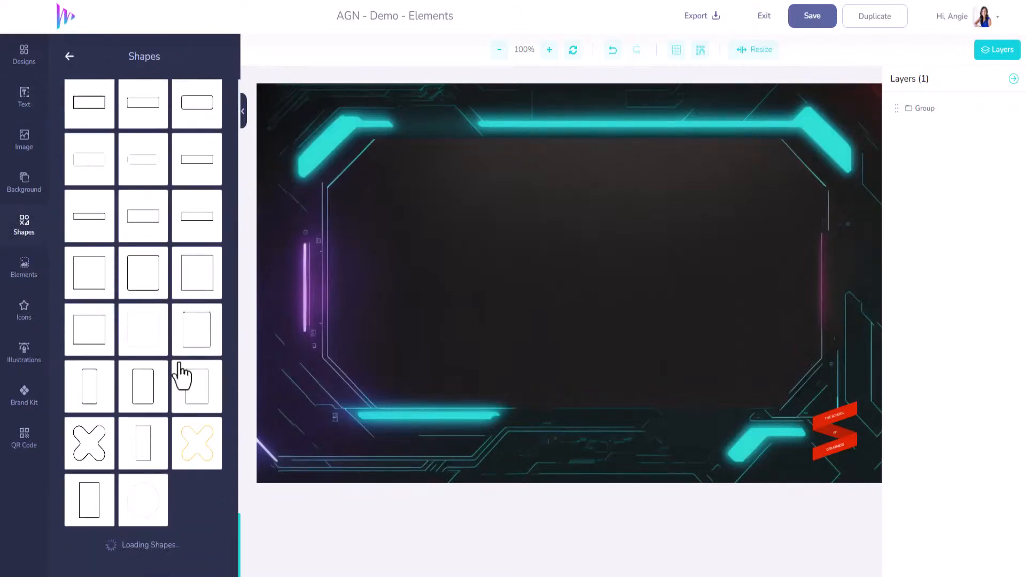
pyautogui.scroll(-5, 179, 373)
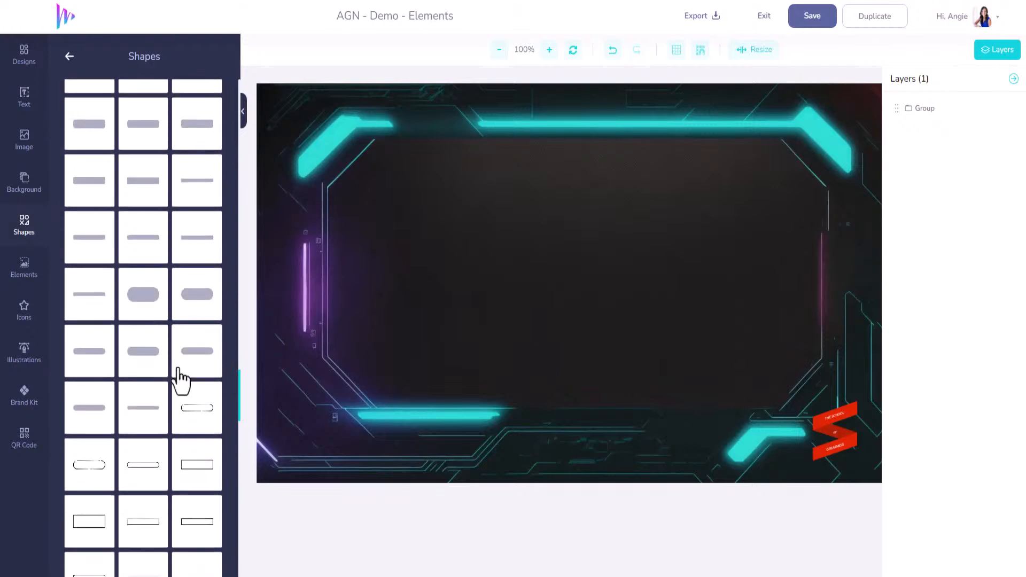
pyautogui.scroll(6, 179, 374)
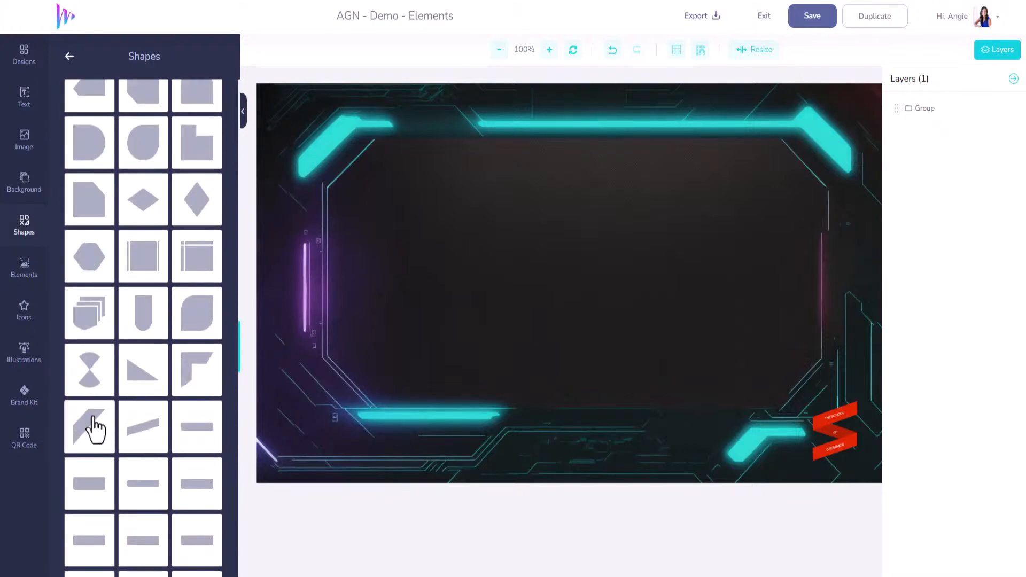
pyautogui.click(92, 424)
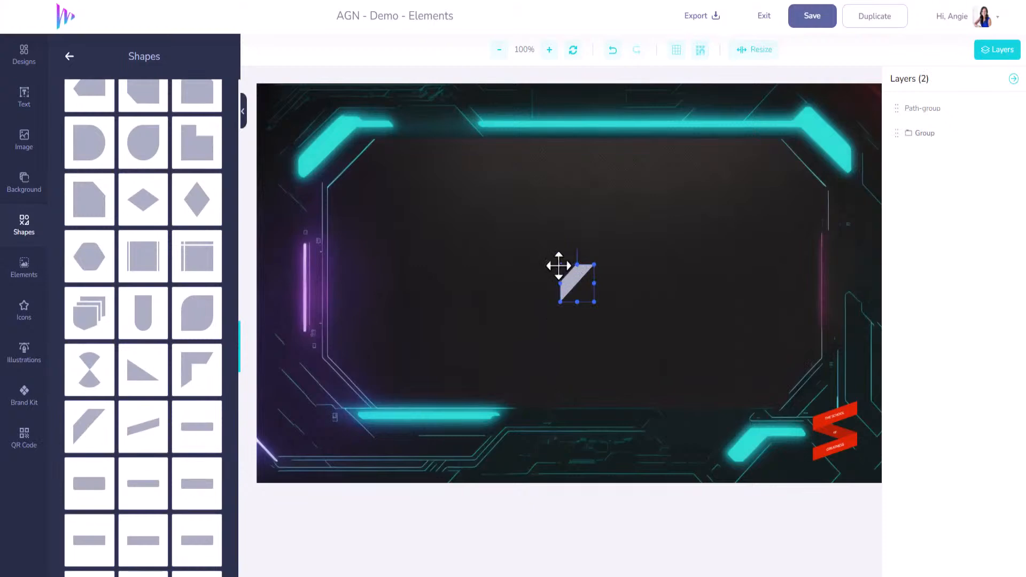
pyautogui.moveTo(559, 264); pyautogui.dragTo(266, 94)
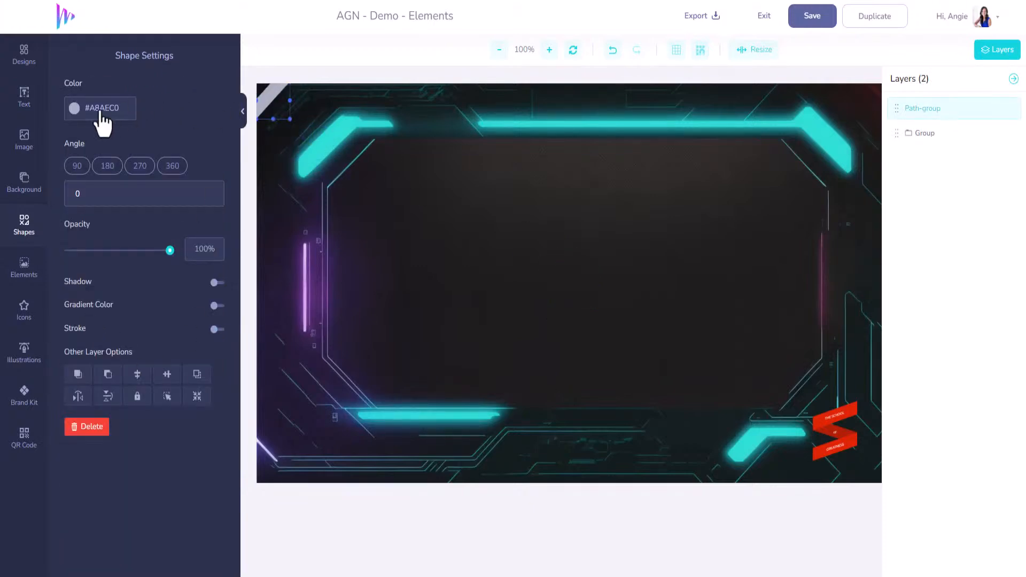
# Step: Color the diagonal corner band with the brand kit's magenta, #F70FFF
pyautogui.click(25, 394)
pyautogui.click(143, 92)
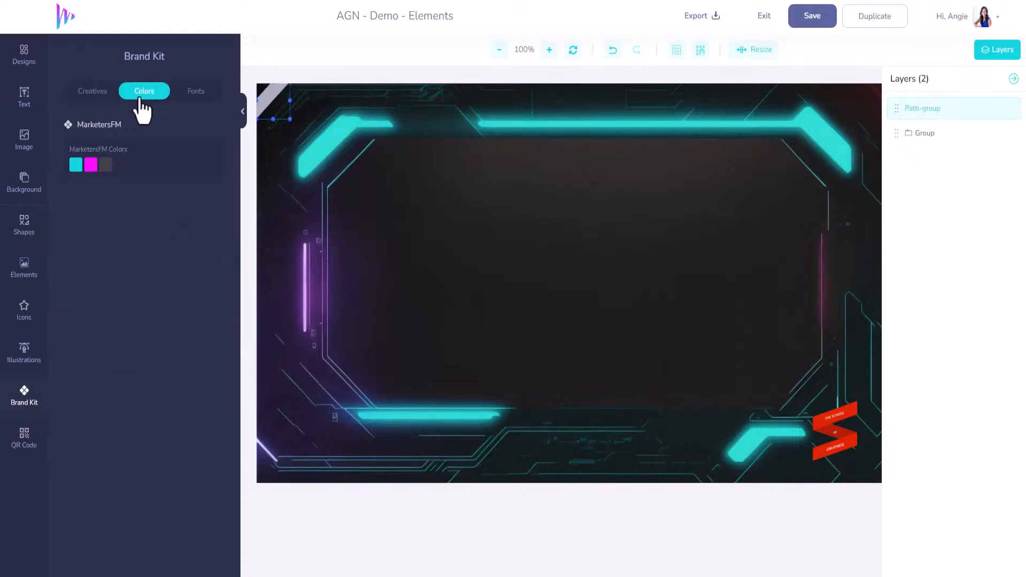
pyautogui.click(91, 165)
# Step: Add a tall, narrow rectangle from the shape library and stretch it along the canvas's left edge from the corner band downward
pyautogui.click(21, 226)
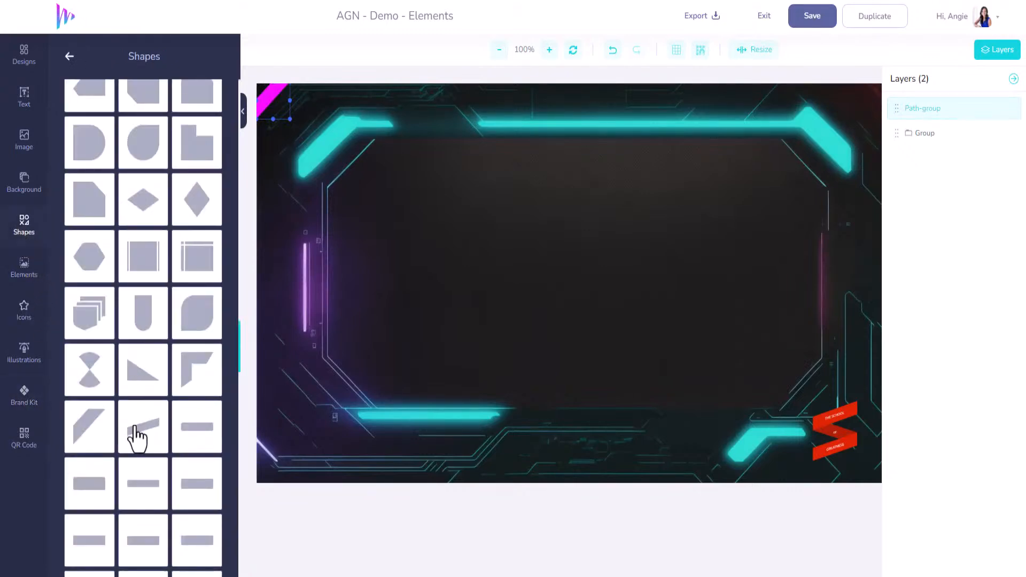
pyautogui.scroll(-2, 134, 436)
pyautogui.scroll(-10, 139, 445)
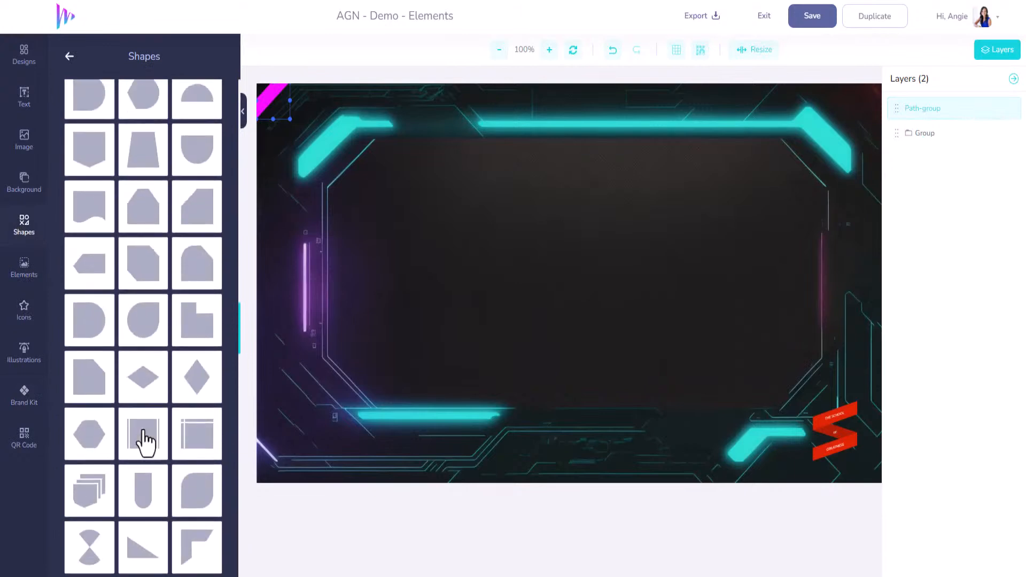
pyautogui.scroll(5, 142, 447)
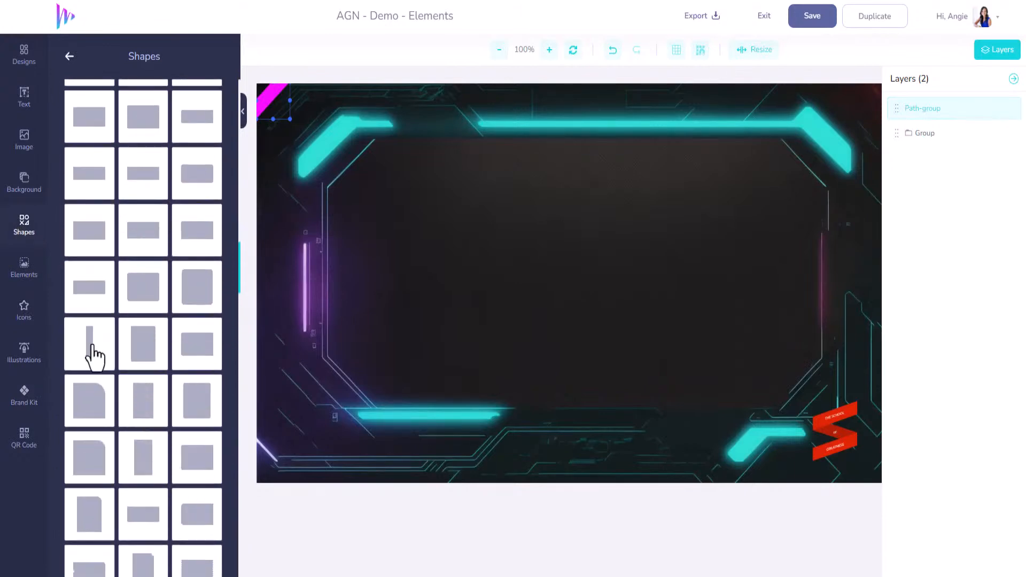
pyautogui.click(91, 350)
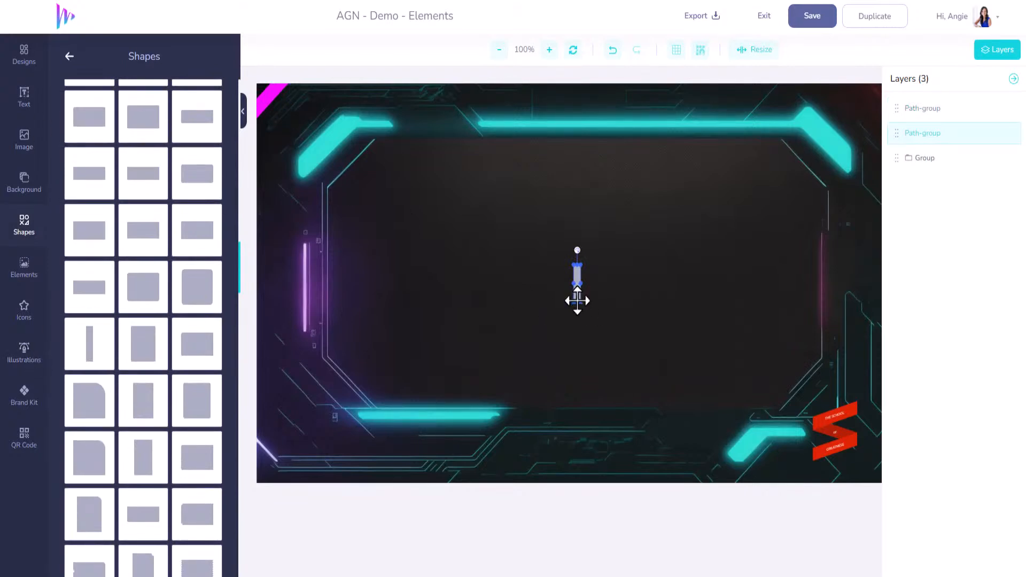
pyautogui.moveTo(577, 301); pyautogui.dragTo(577, 429)
pyautogui.moveTo(577, 375); pyautogui.dragTo(259, 220)
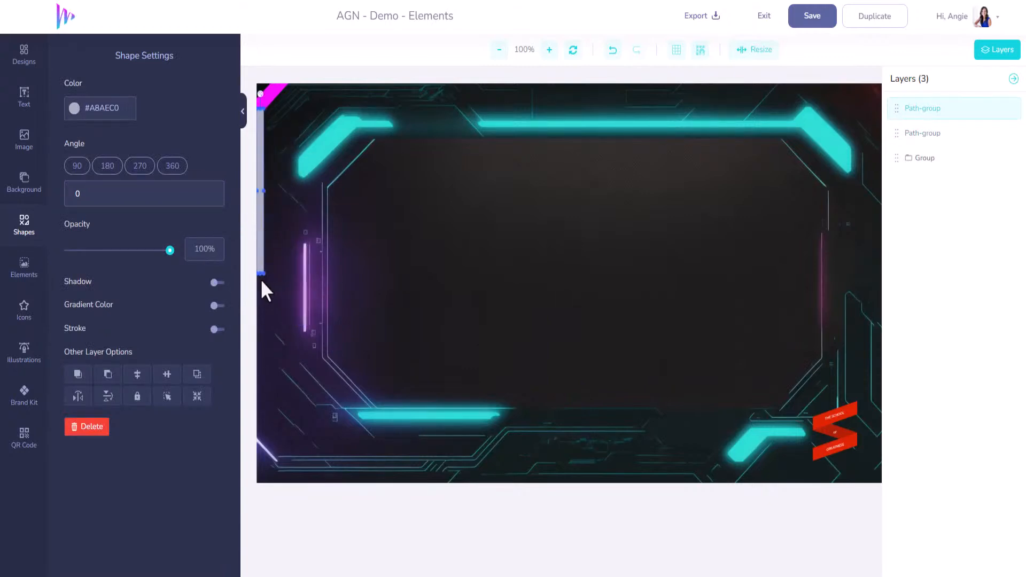
pyautogui.moveTo(259, 272); pyautogui.dragTo(261, 450)
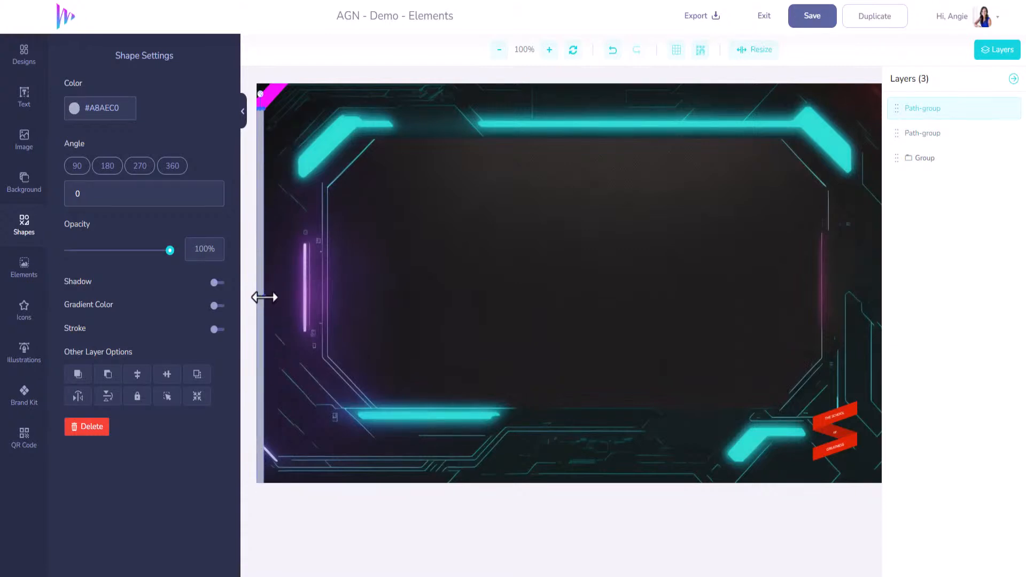
pyautogui.moveTo(264, 296); pyautogui.dragTo(264, 297)
# Step: Color the left-edge bar with the brand kit's magenta, #F70FFF
pyautogui.click(75, 109)
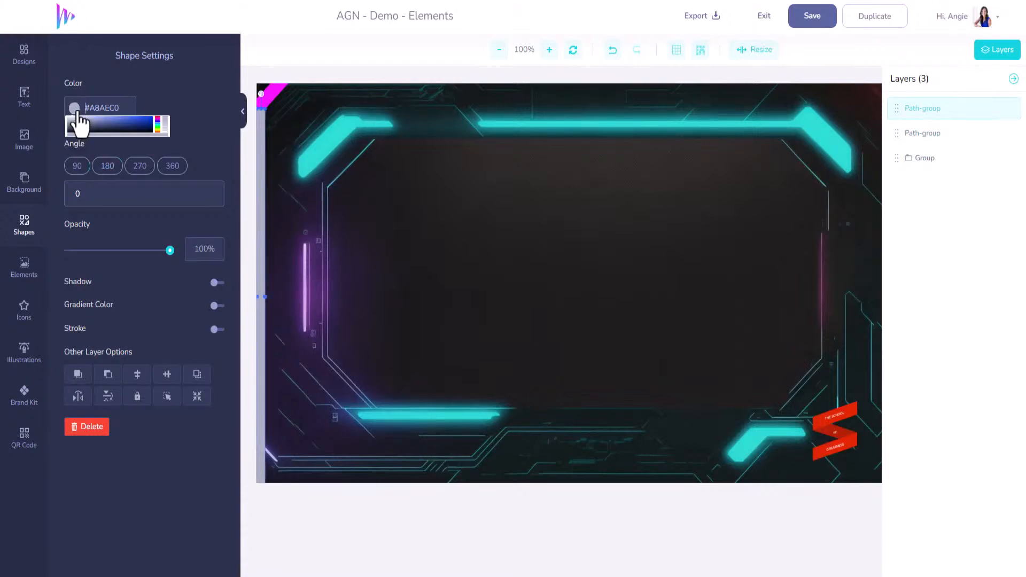
pyautogui.click(27, 398)
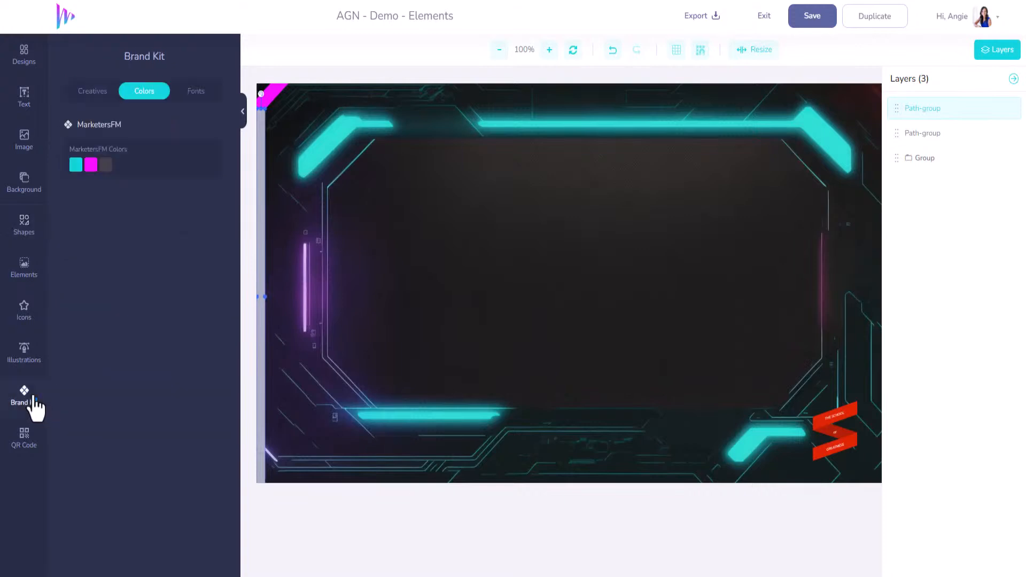
pyautogui.click(90, 165)
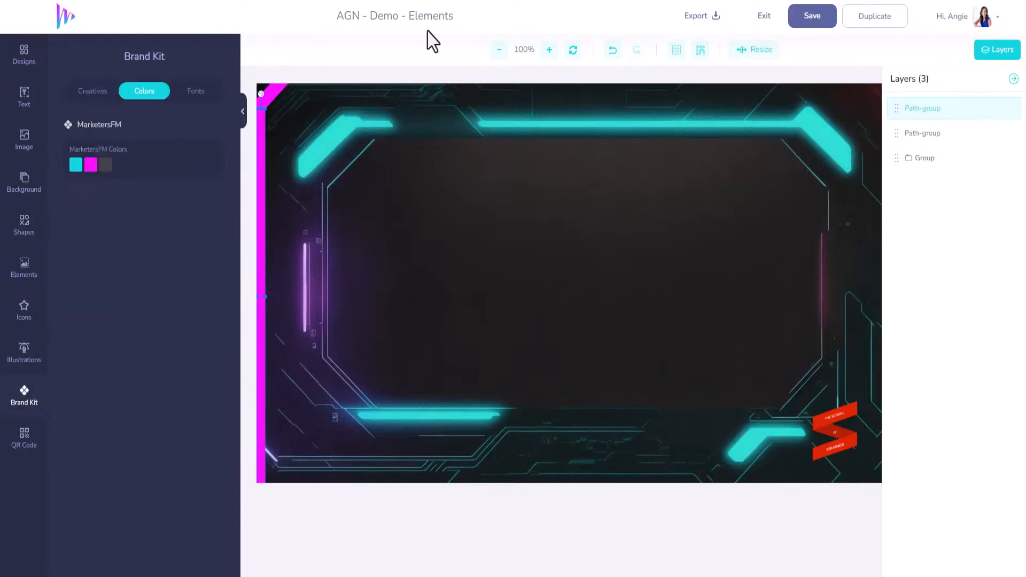
# Step: Duplicate the magenta left-edge bar and place the copy along the canvas's right edge
pyautogui.click(260, 392)
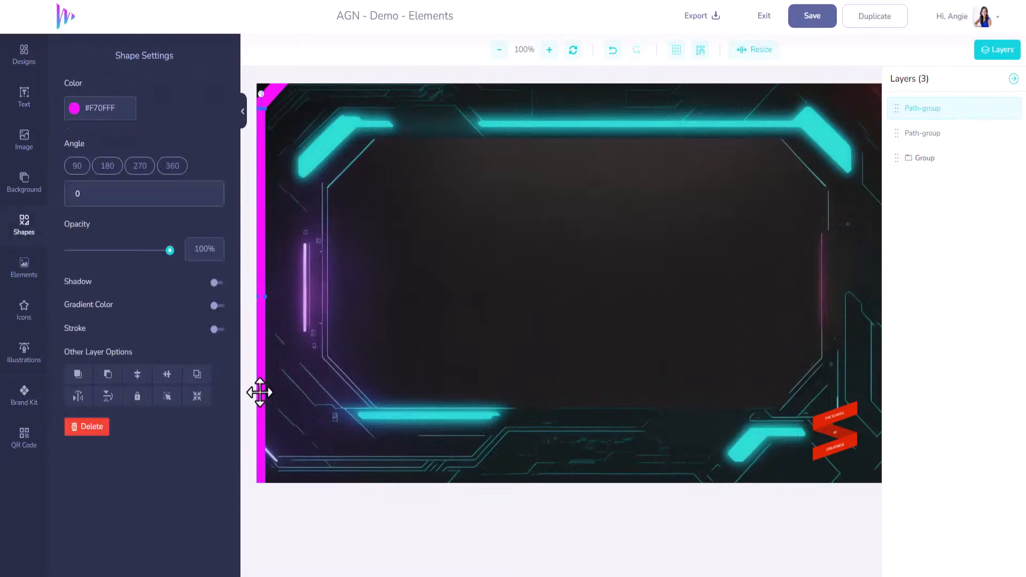
pyautogui.hotkey('ctrl', 'v')
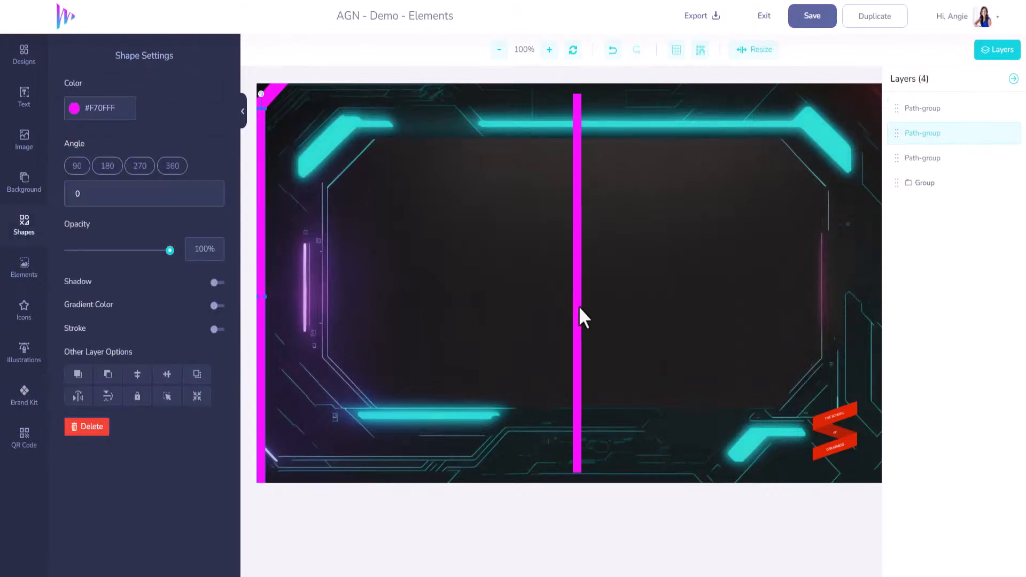
pyautogui.moveTo(579, 308); pyautogui.dragTo(882, 291)
# Step: Copy the magenta corner band, rotate the copy 180°, and place it in the canvas's lower-right corner
pyautogui.click(274, 100)
pyautogui.hotkey('ctrl', 'c')
pyautogui.hotkey('ctrl', 'v')
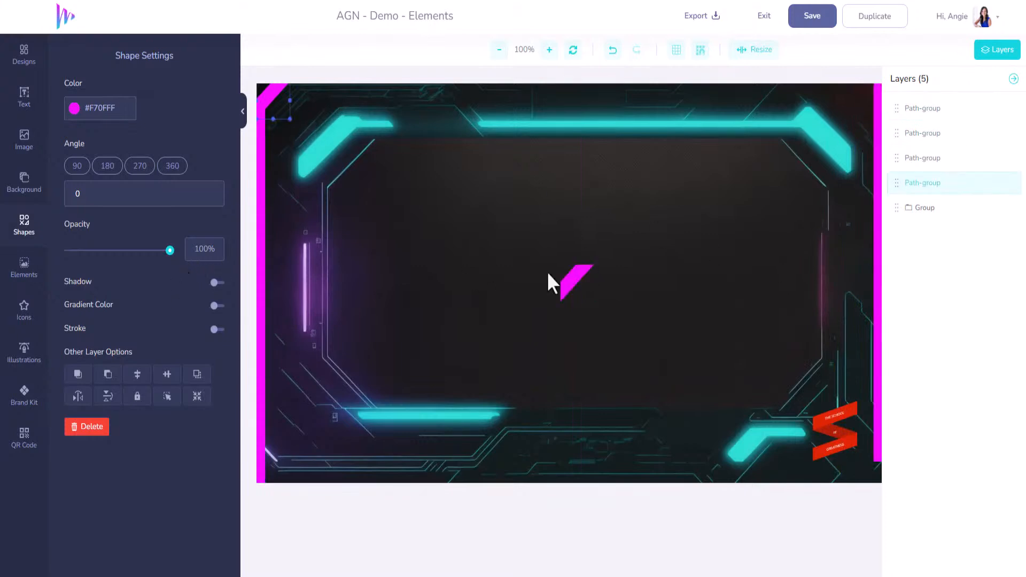
pyautogui.click(570, 280)
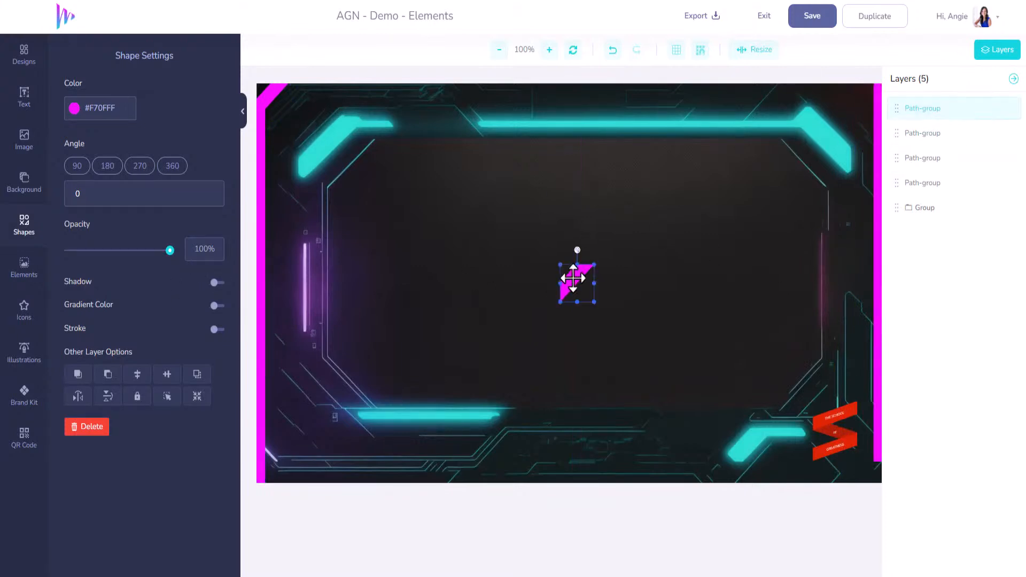
pyautogui.click(105, 169)
pyautogui.moveTo(582, 280); pyautogui.dragTo(872, 469)
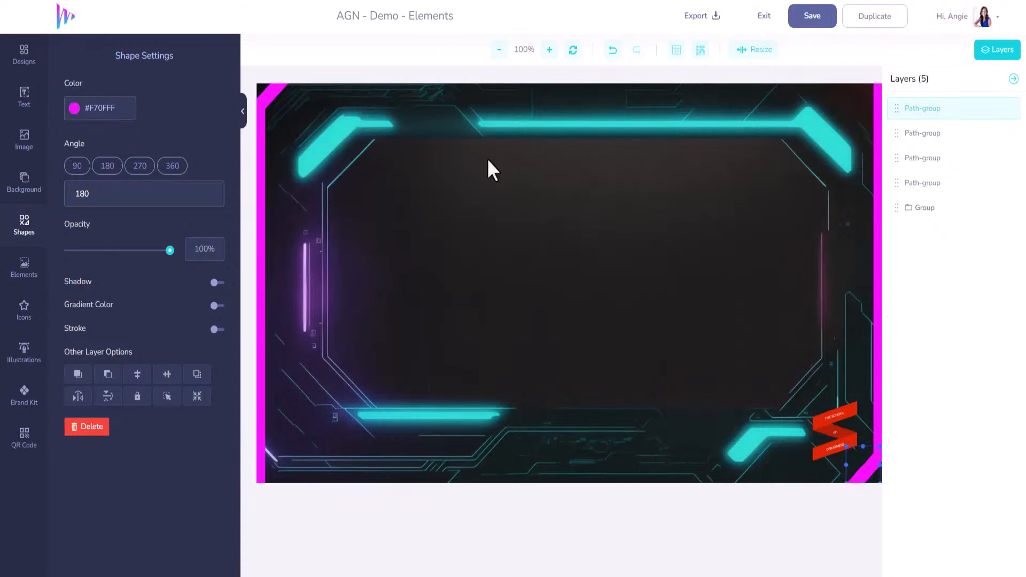
# Step: Copy the left-edge bar, rotated 90° and stretched, along the canvas's top edge, and place a duplicate of it along the bottom edge
pyautogui.click(262, 222)
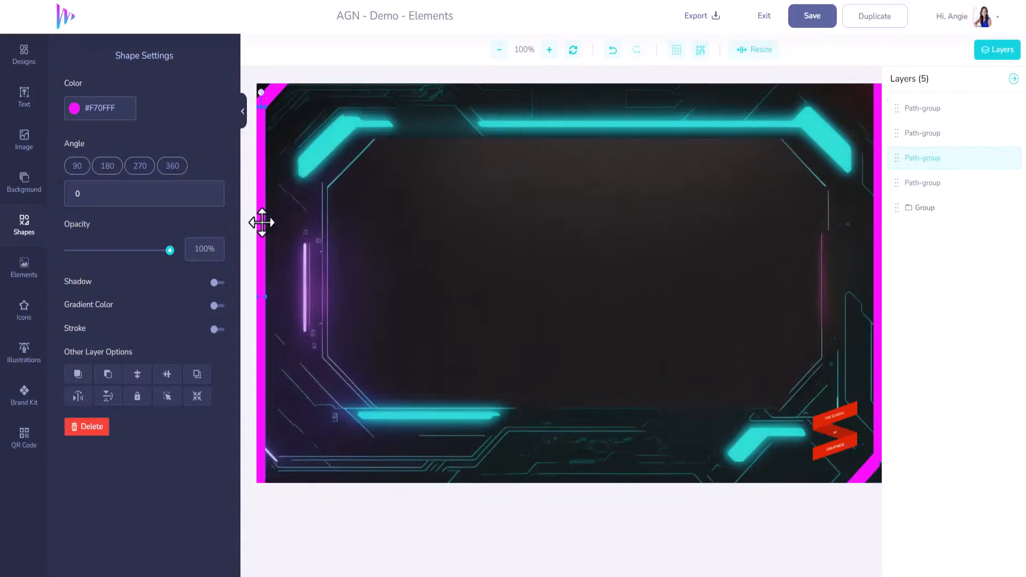
pyautogui.hotkey('ctrl', 'v')
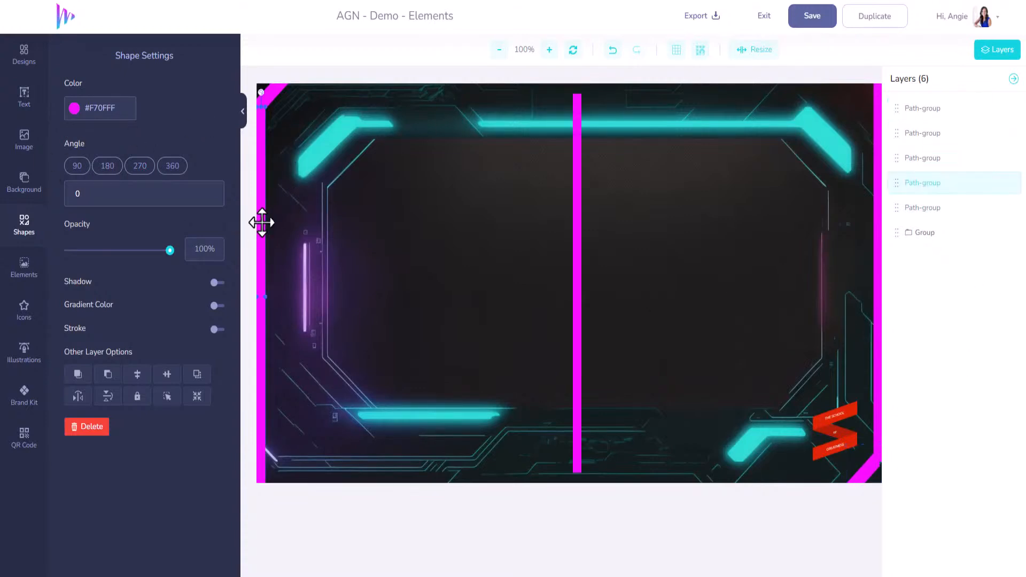
pyautogui.click(577, 202)
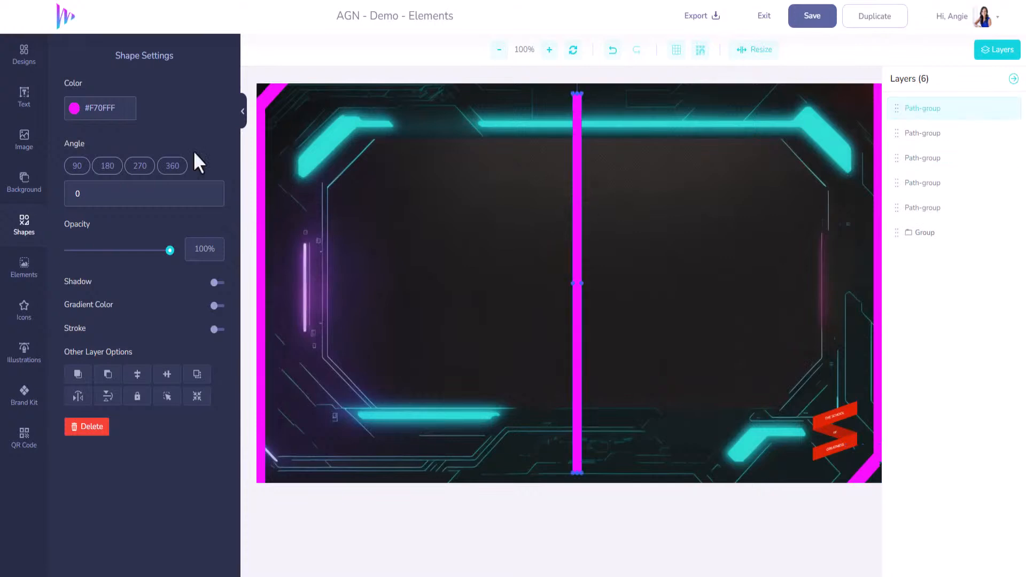
pyautogui.click(108, 172)
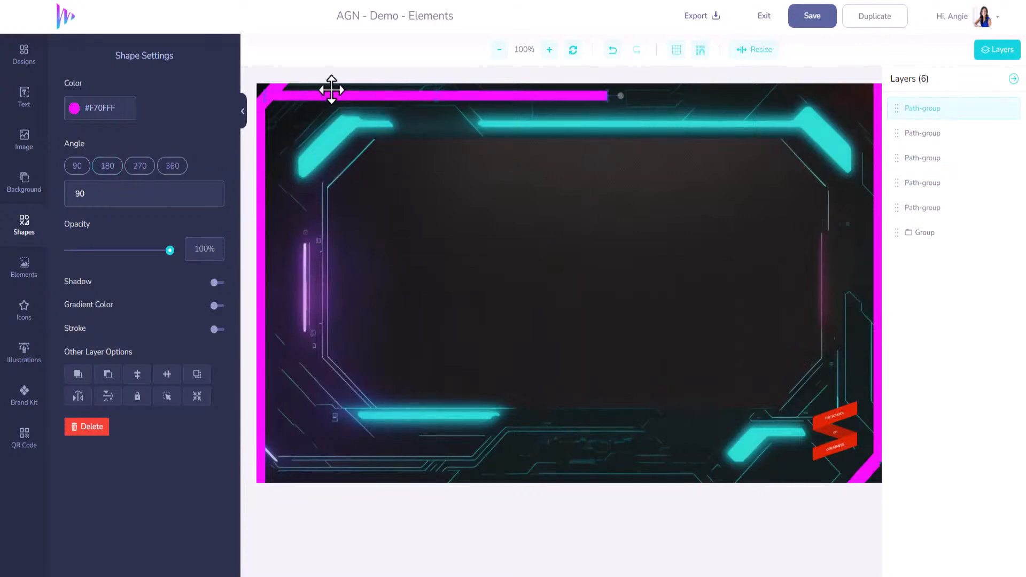
pyautogui.moveTo(331, 89); pyautogui.dragTo(349, 90)
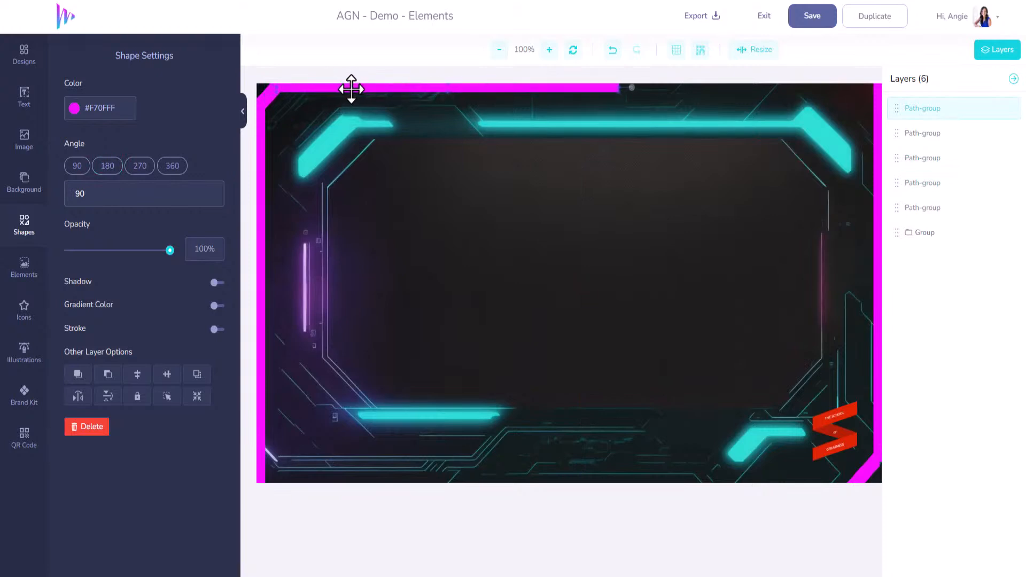
pyautogui.moveTo(620, 87); pyautogui.dragTo(877, 91)
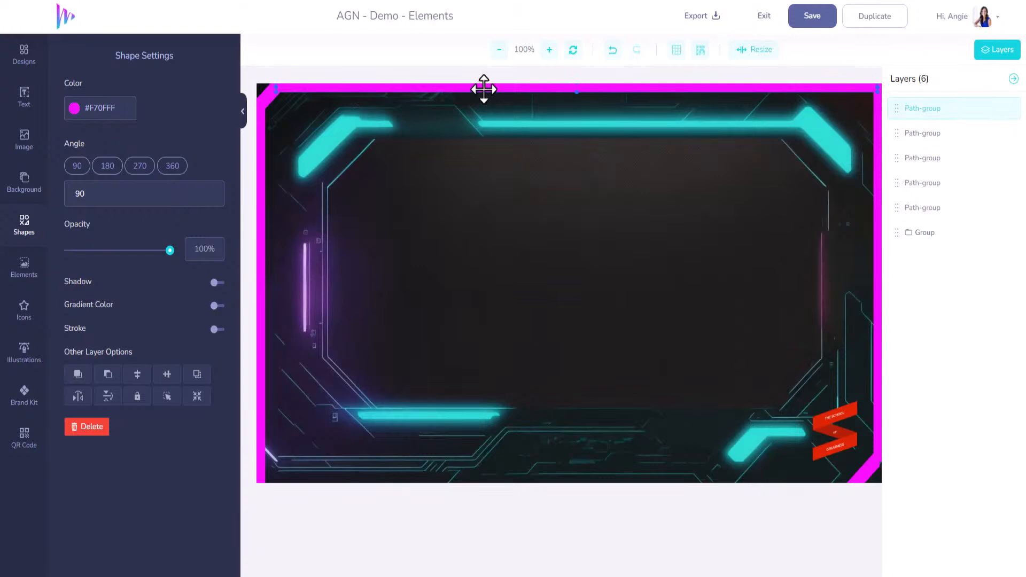
pyautogui.hotkey('ctrl', 'd')
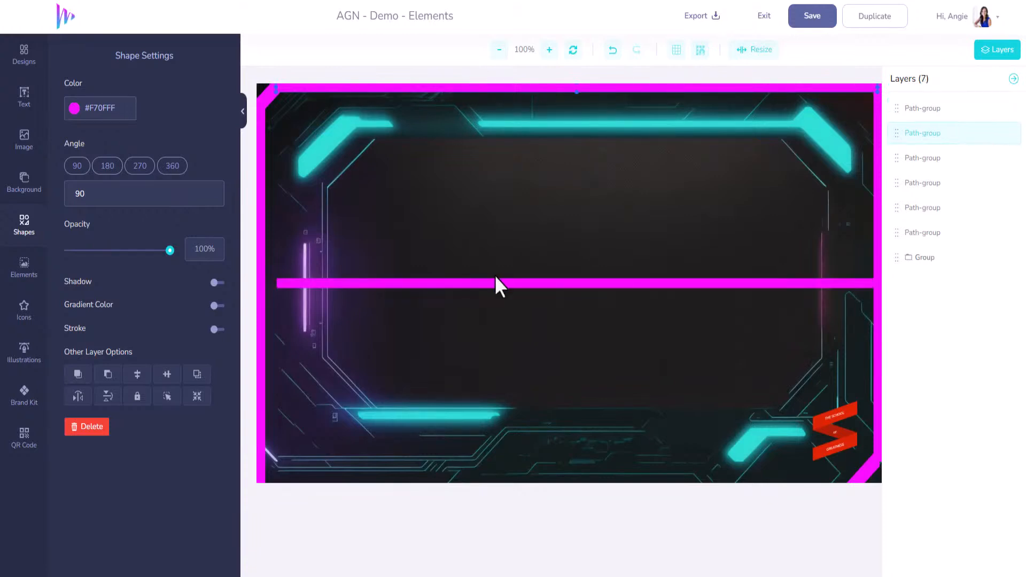
pyautogui.moveTo(486, 283); pyautogui.dragTo(469, 481)
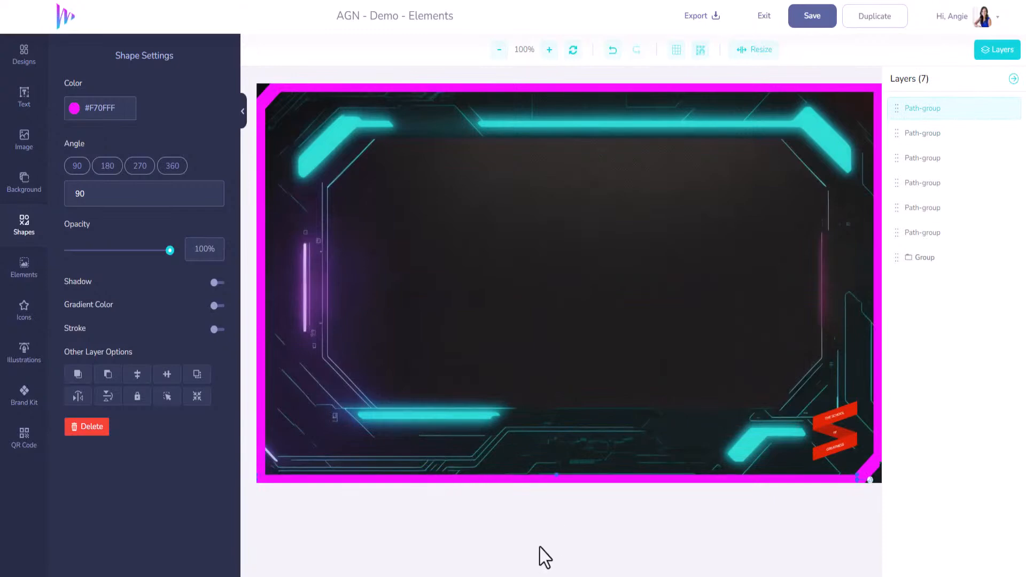
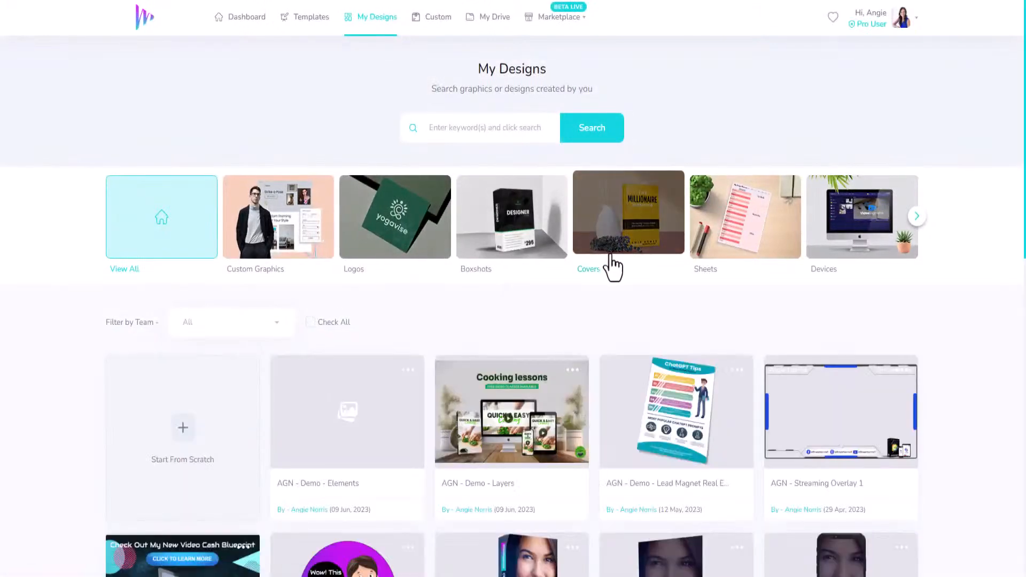
# Step: Create a folder named ClickDesigns Streaming Backgrounds in My Drive and return to My Designs
pyautogui.click(470, 24)
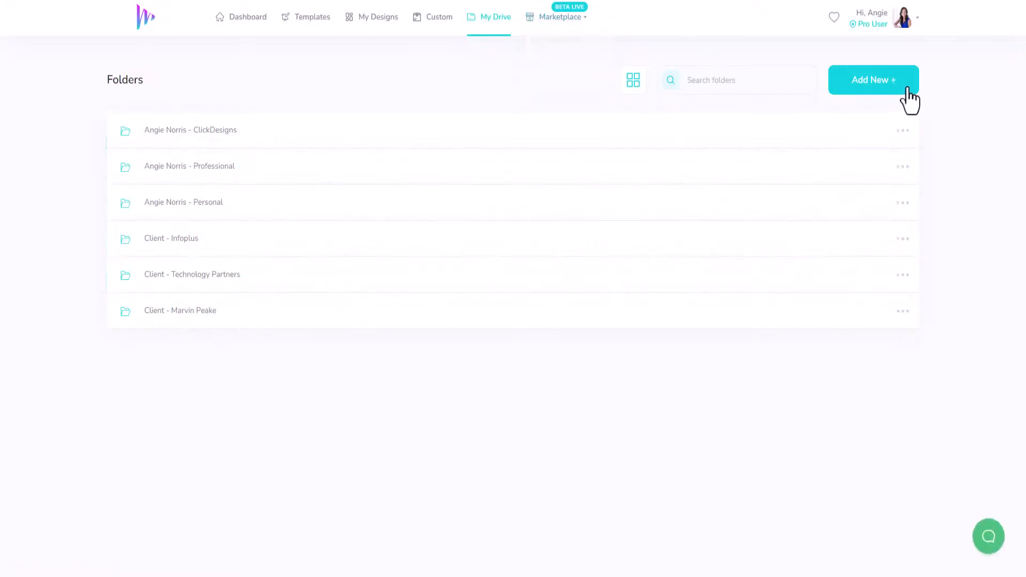
pyautogui.click(868, 87)
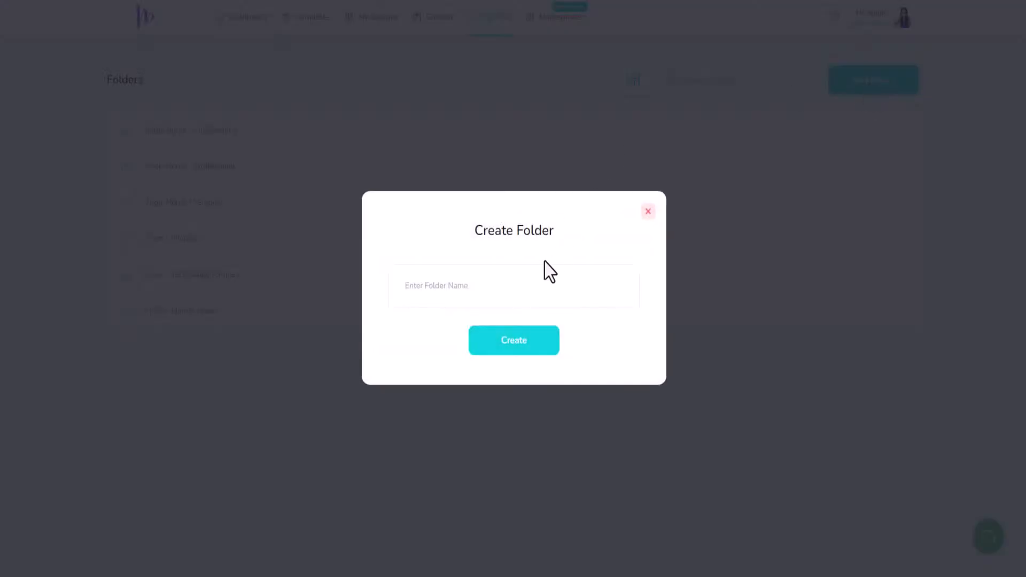
pyautogui.write('CLci')
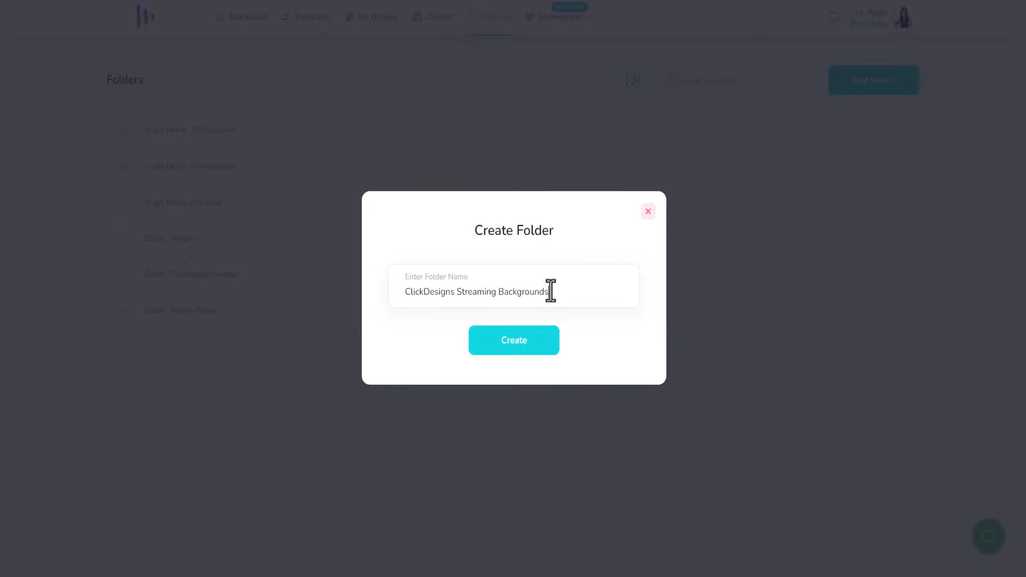
pyautogui.click(510, 350)
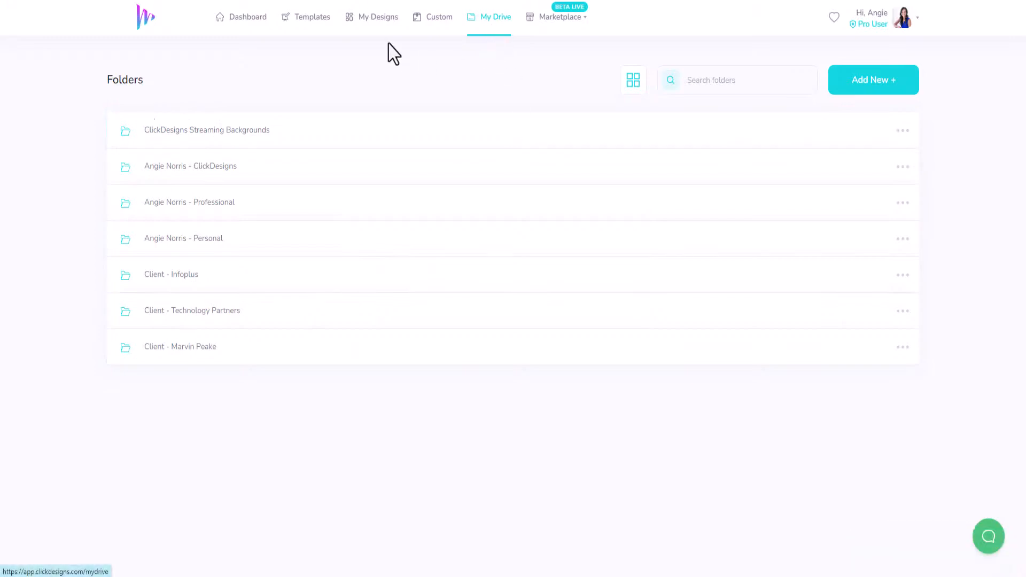
pyautogui.click(381, 20)
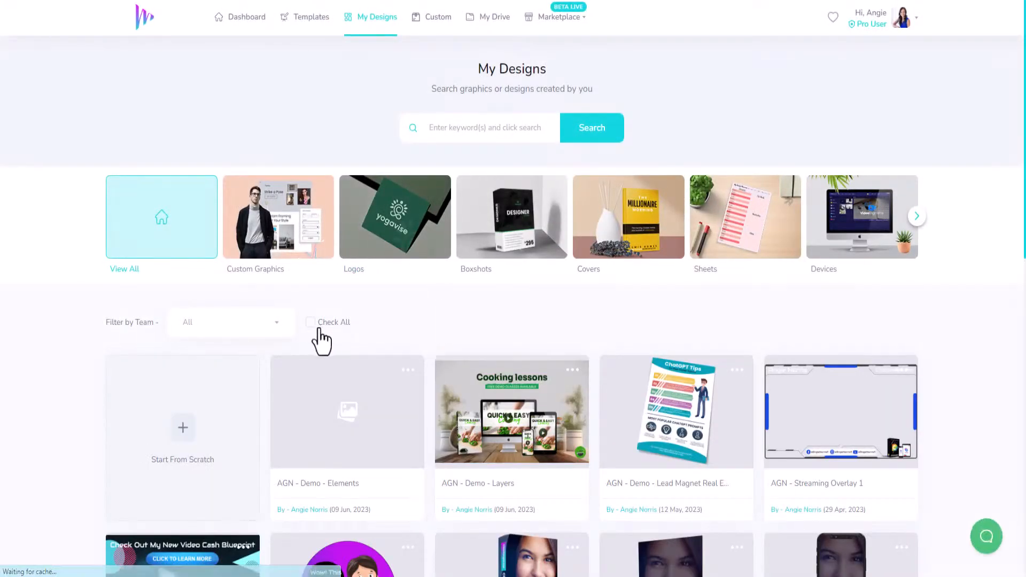
pyautogui.scroll(-3, 320, 334)
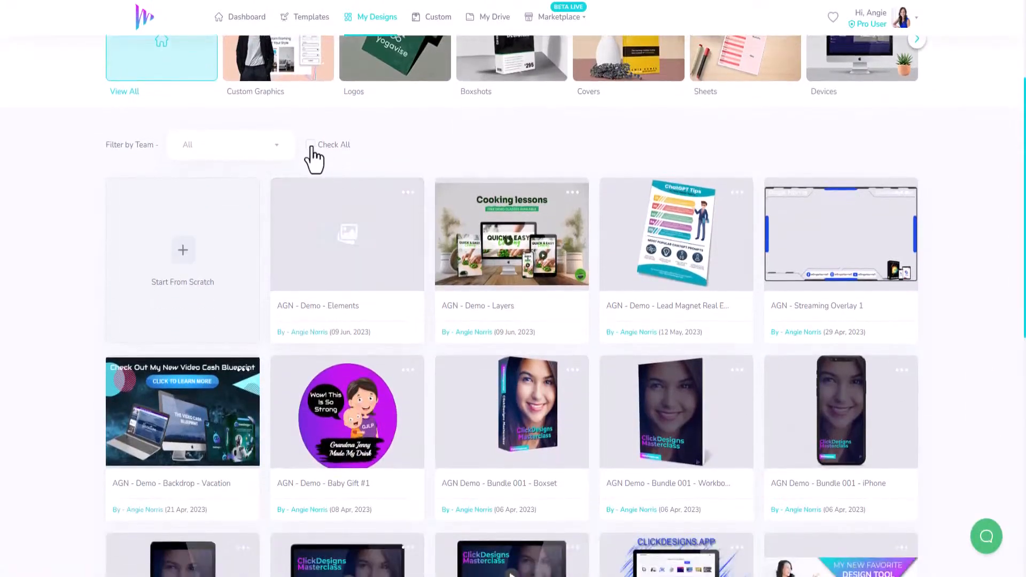
pyautogui.click(311, 145)
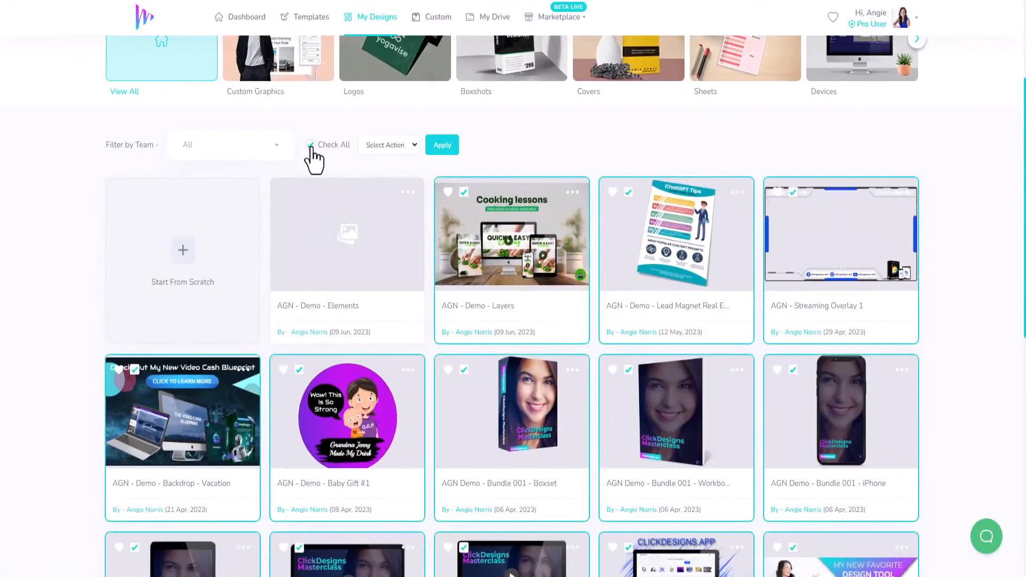
pyautogui.click(408, 149)
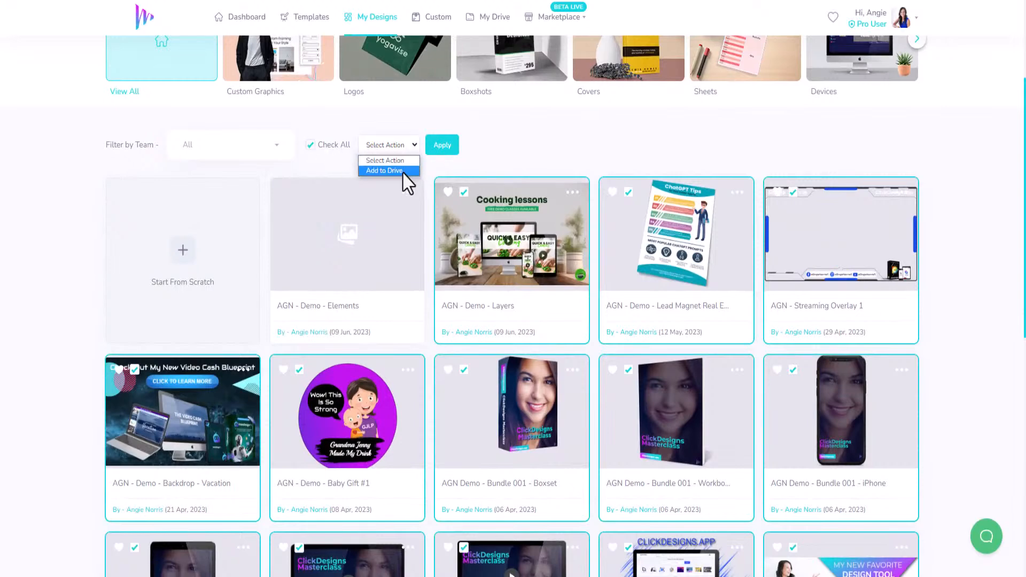
pyautogui.click(385, 170)
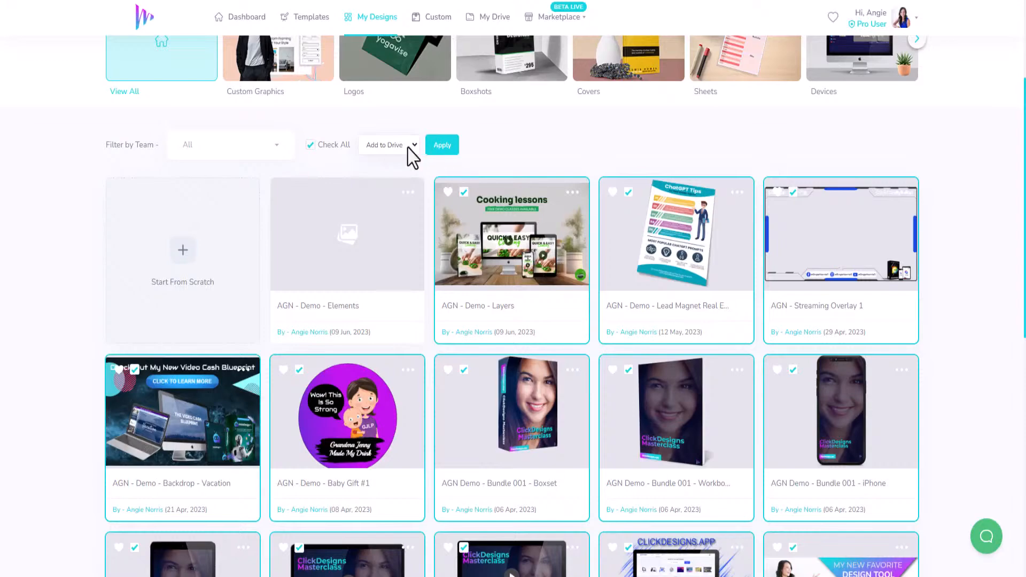
pyautogui.click(310, 145)
pyautogui.scroll(-10, 420, 264)
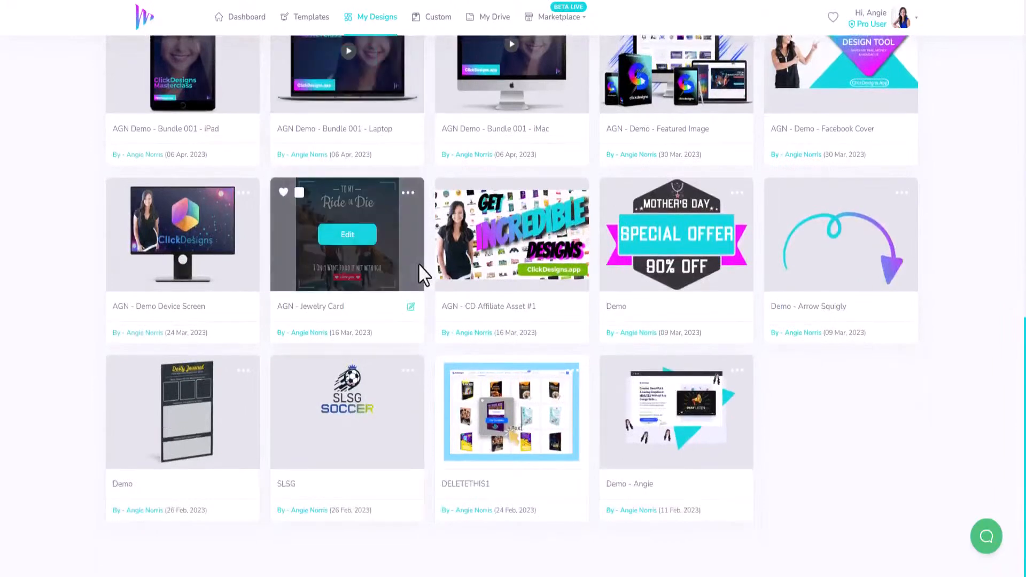
pyautogui.scroll(8, 423, 378)
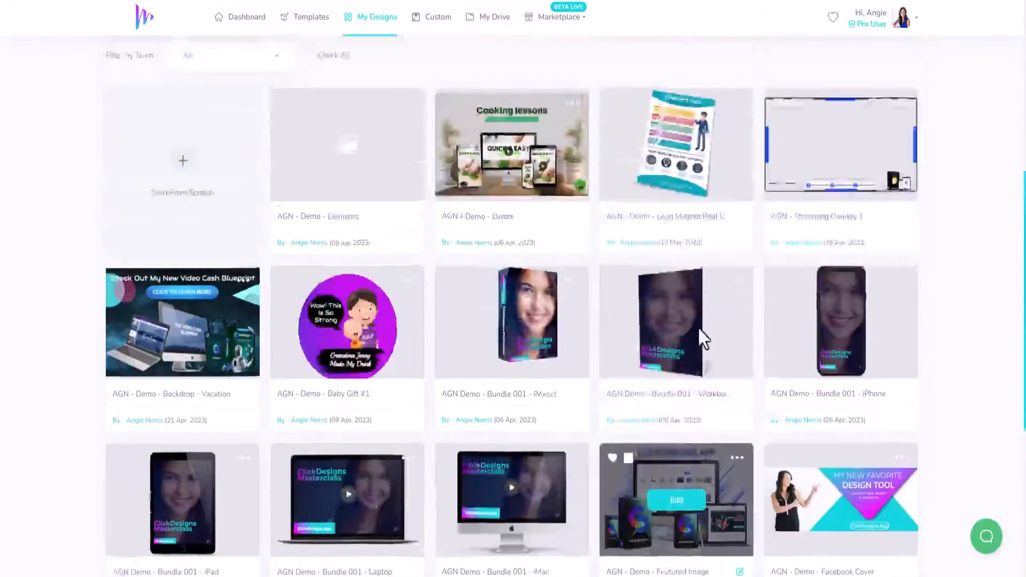
pyautogui.scroll(2, 704, 339)
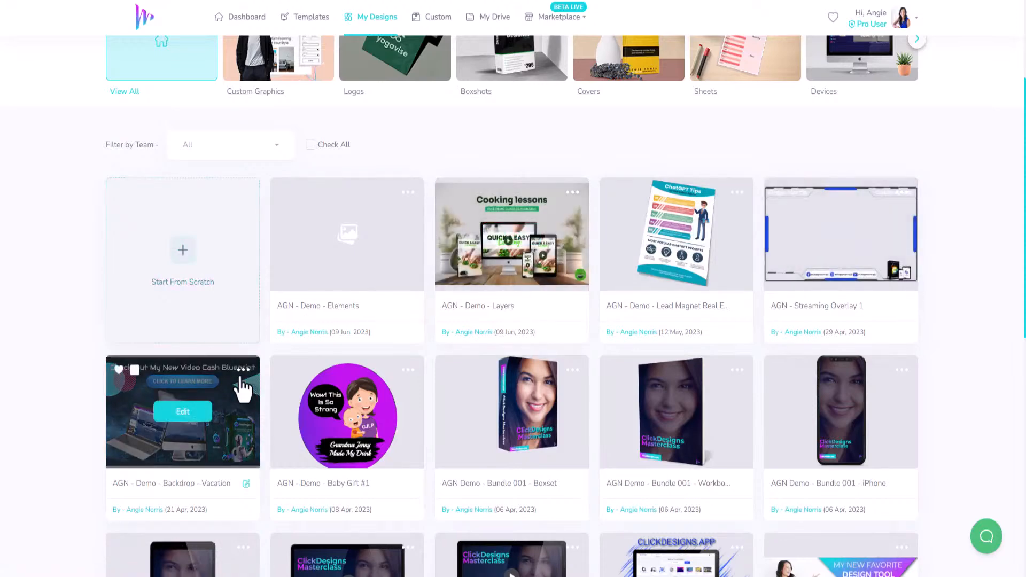
# Step: Select the six Bundle 001 designs: Boxset, Workbook, iPhone, iMac, Laptop and iPad
pyautogui.scroll(-3, 244, 385)
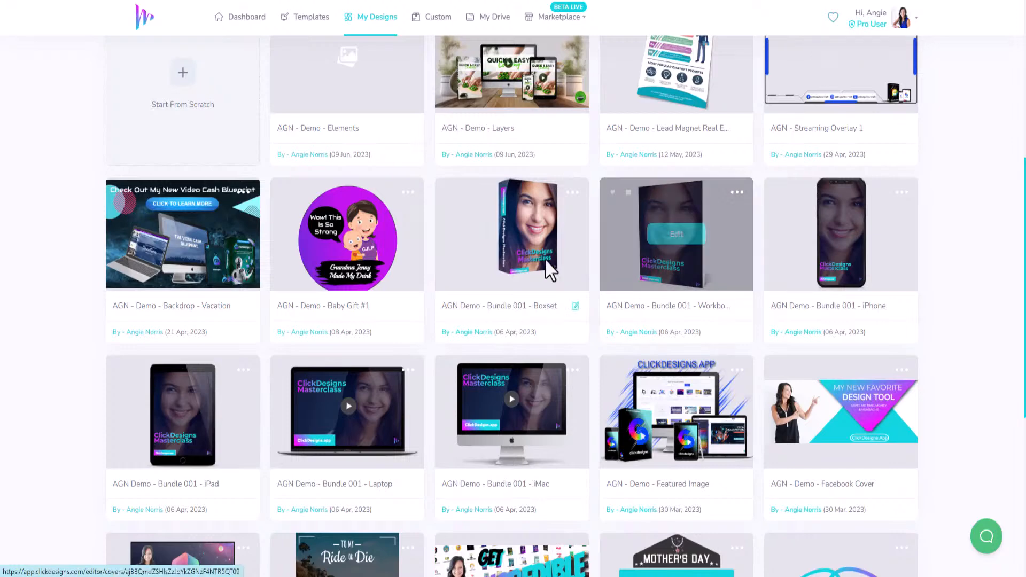
pyautogui.moveTo(484, 278)
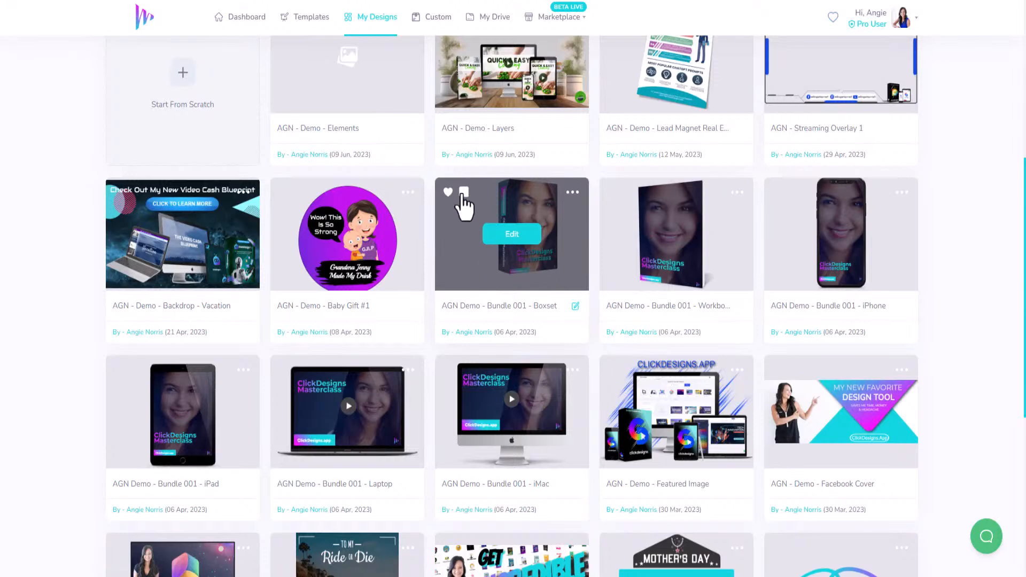
pyautogui.click(463, 193)
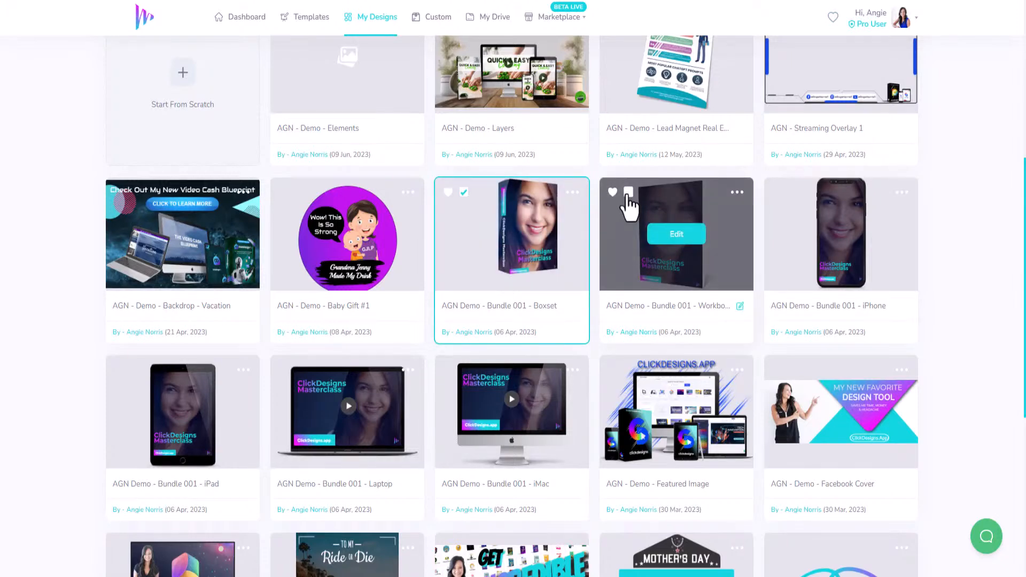
pyautogui.click(629, 194)
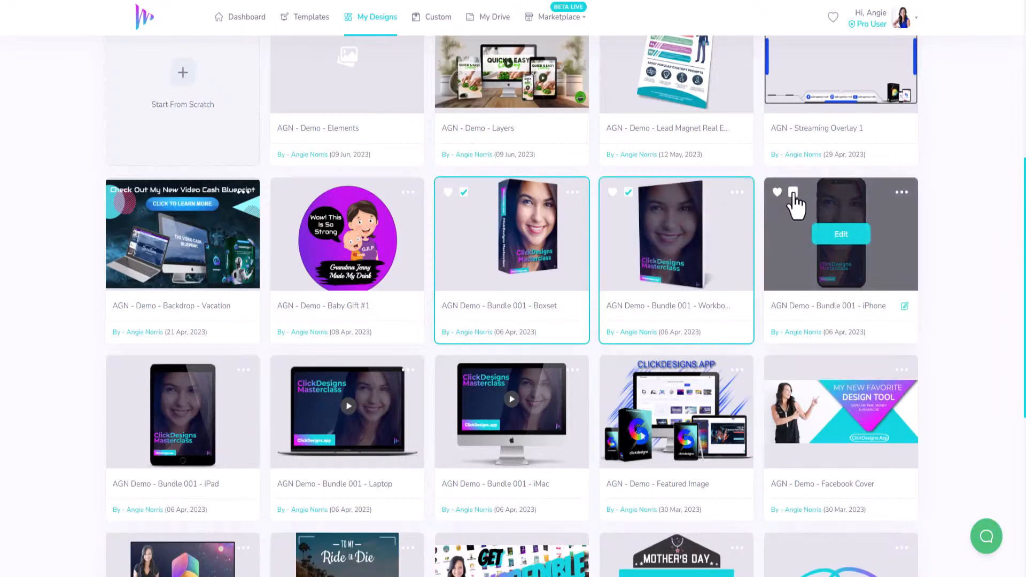
pyautogui.click(792, 193)
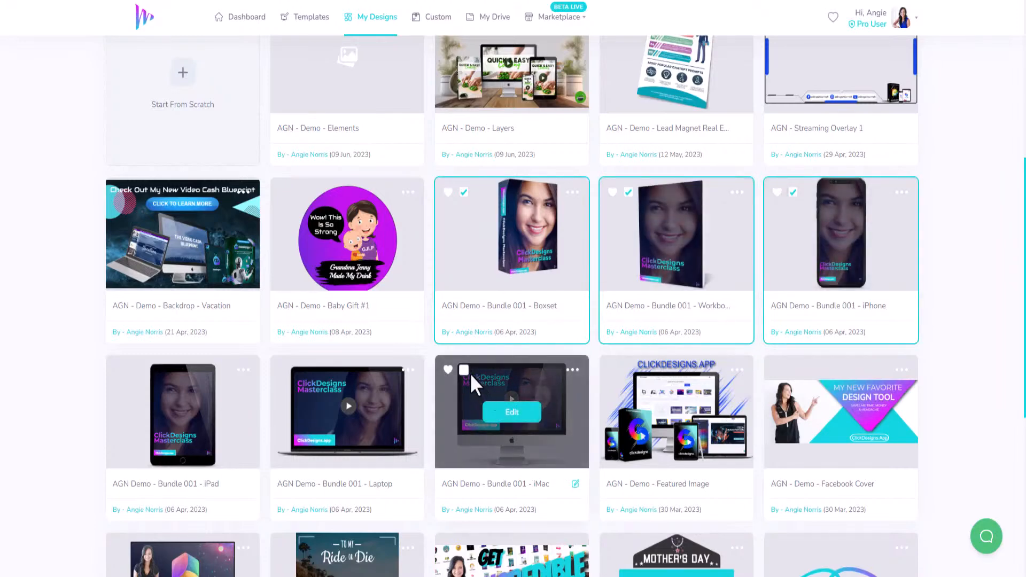
pyautogui.click(464, 370)
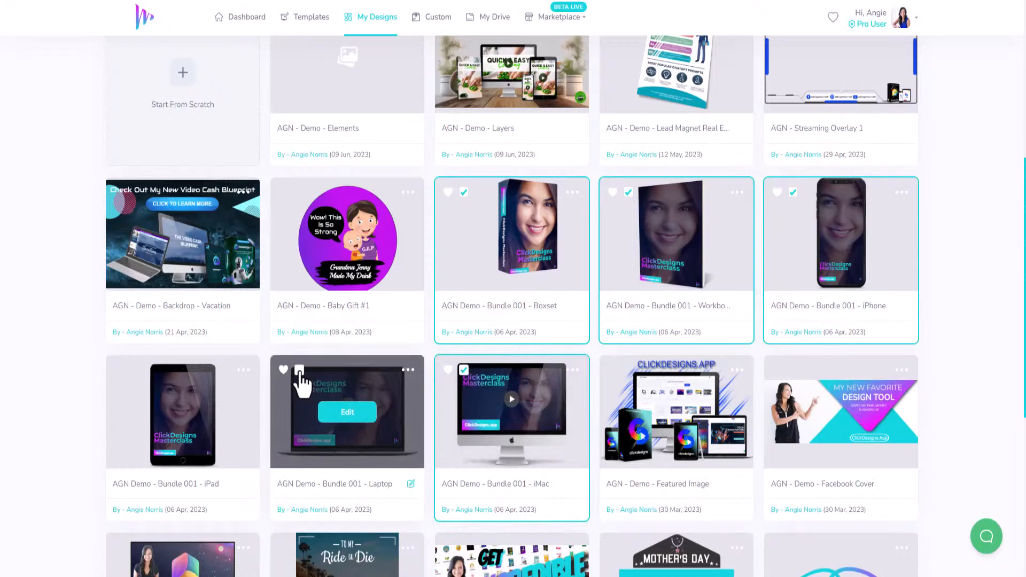
pyautogui.click(299, 371)
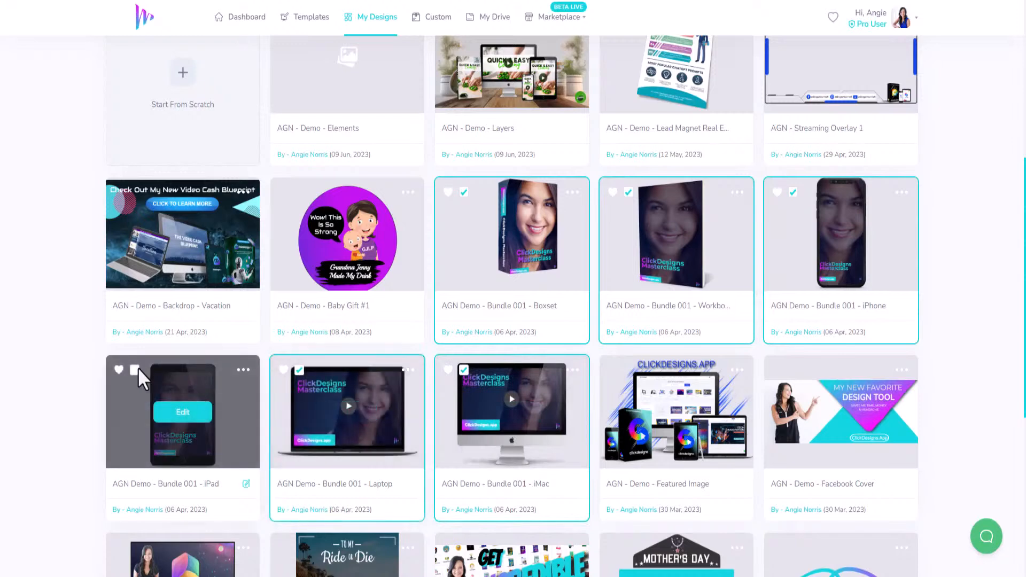
pyautogui.click(134, 370)
# Step: Add the selected Bundle 001 designs to the ClickDesigns Streaming Backgrounds folder in My Drive
pyautogui.scroll(1, 405, 397)
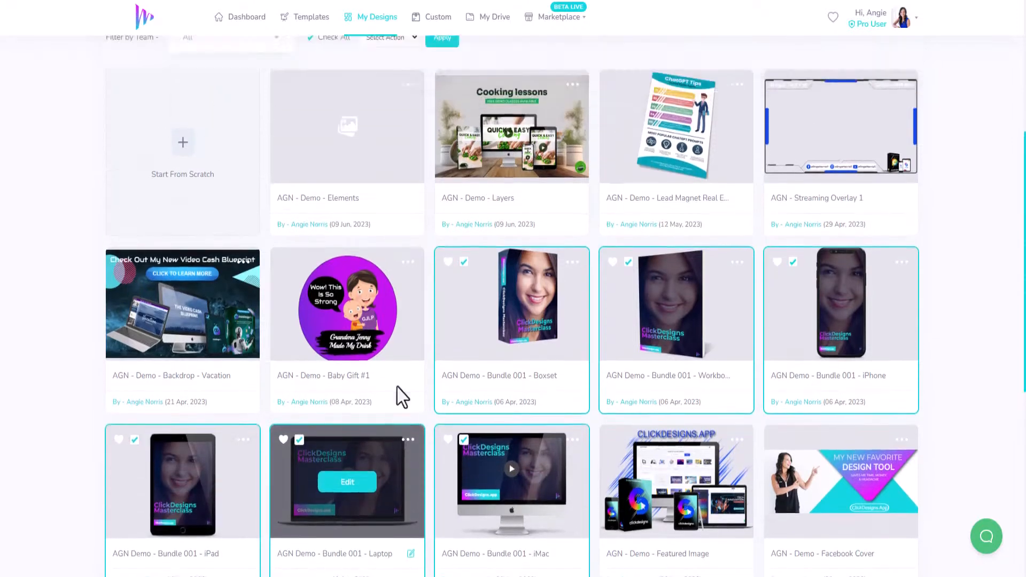
pyautogui.scroll(3, 402, 397)
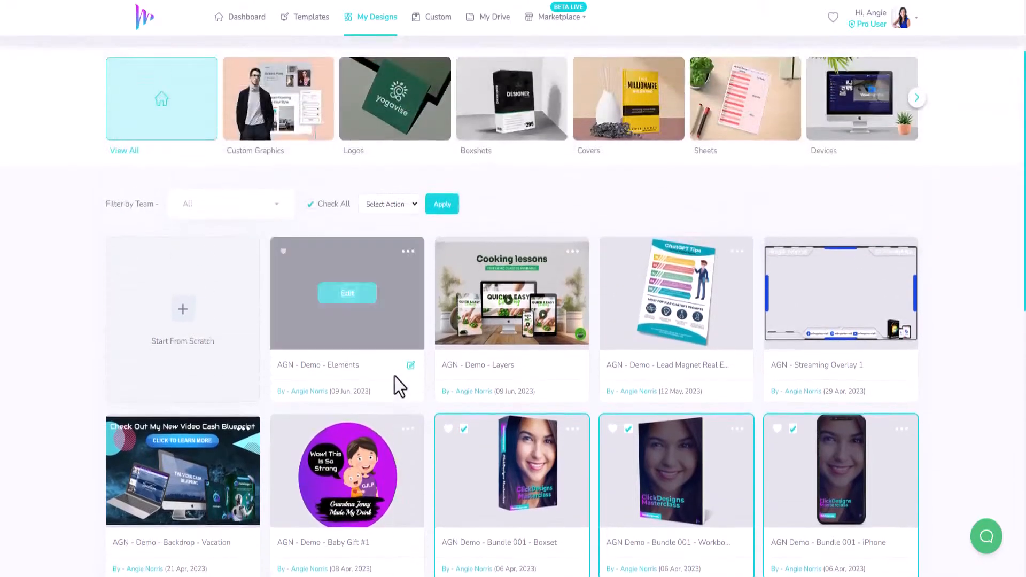
pyautogui.click(408, 207)
pyautogui.click(395, 230)
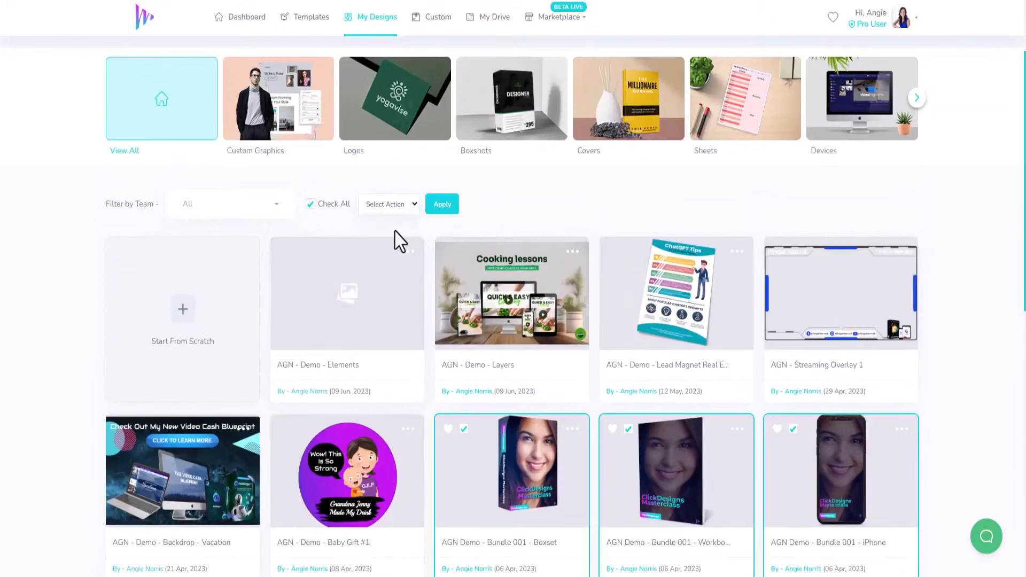
pyautogui.click(442, 206)
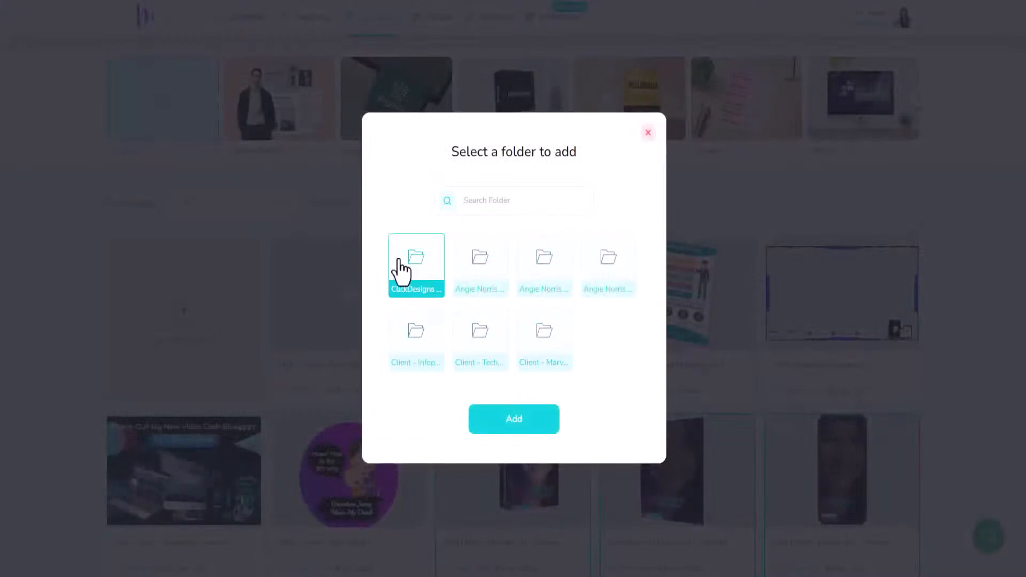
pyautogui.click(416, 270)
pyautogui.click(481, 273)
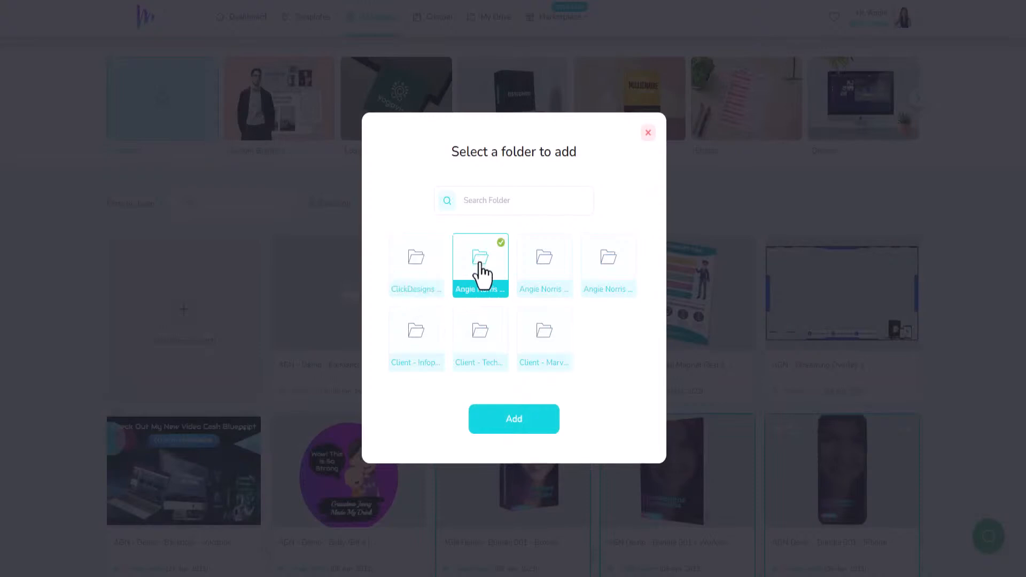
pyautogui.click(425, 273)
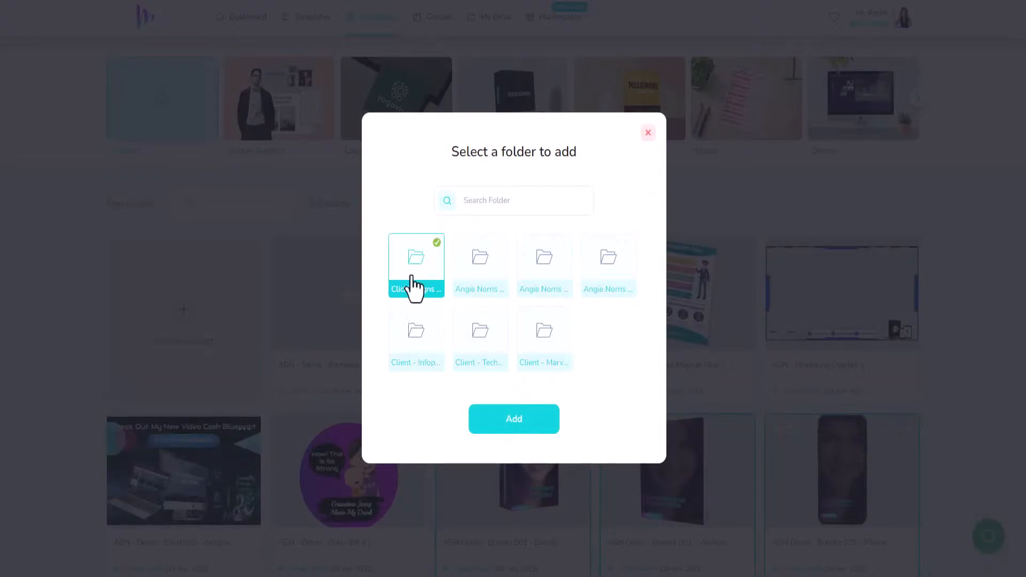
pyautogui.click(516, 423)
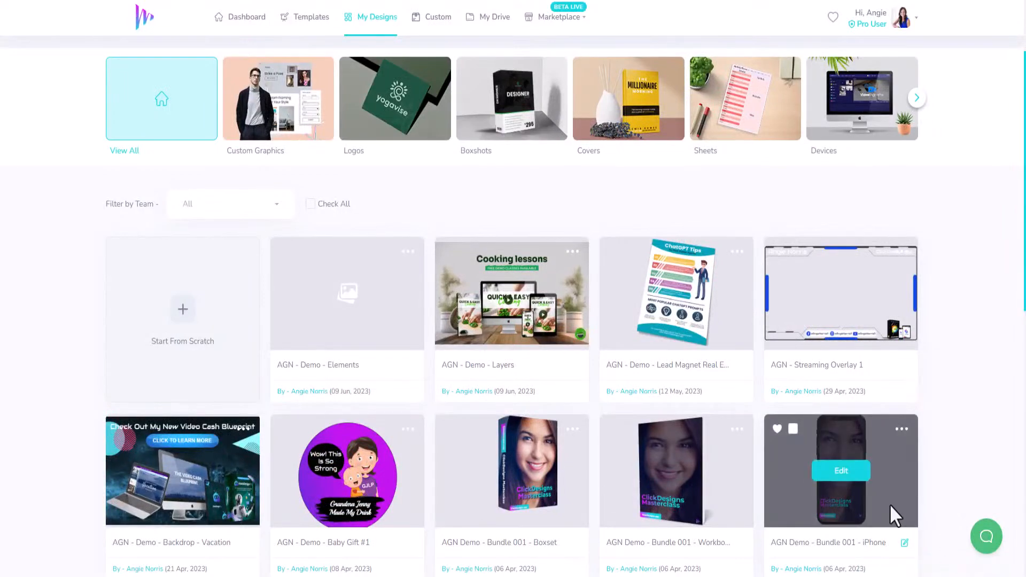
# Step: Examine the contents of the ClickDesigns Streaming Backgrounds folder and the options for its workbook design, and return to the folder list
pyautogui.scroll(-5, 457, 407)
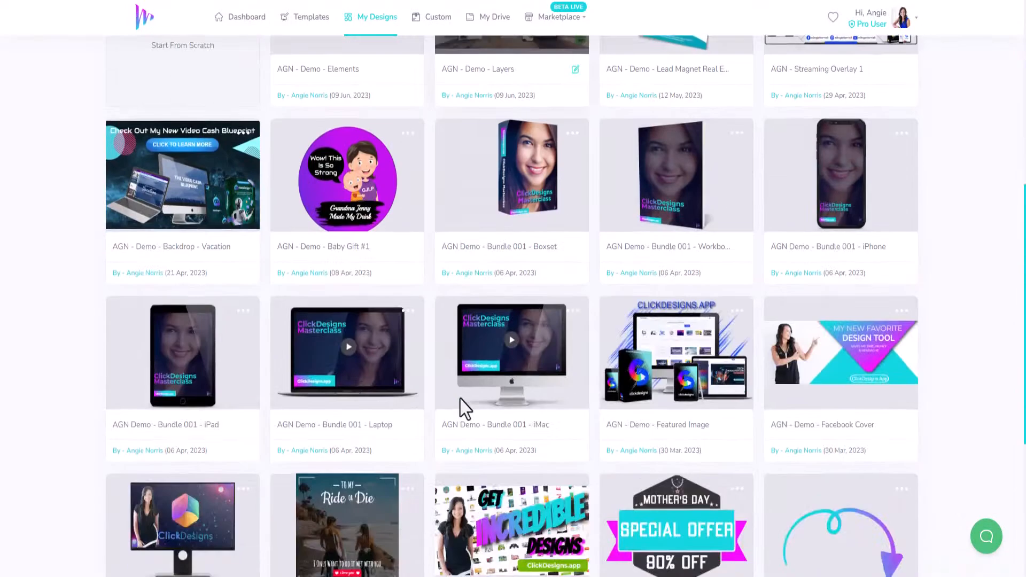
pyautogui.scroll(8, 454, 402)
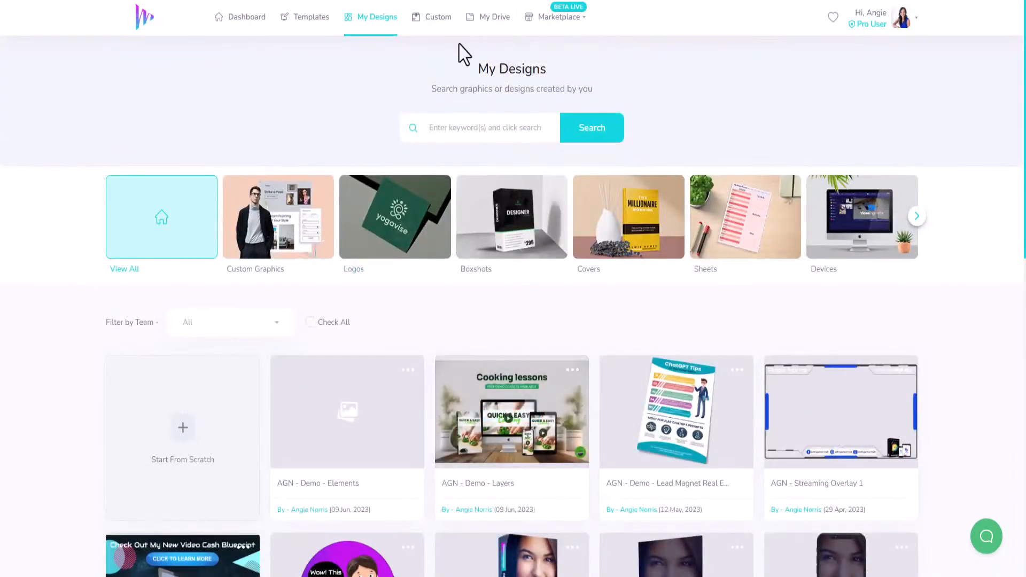
pyautogui.click(492, 20)
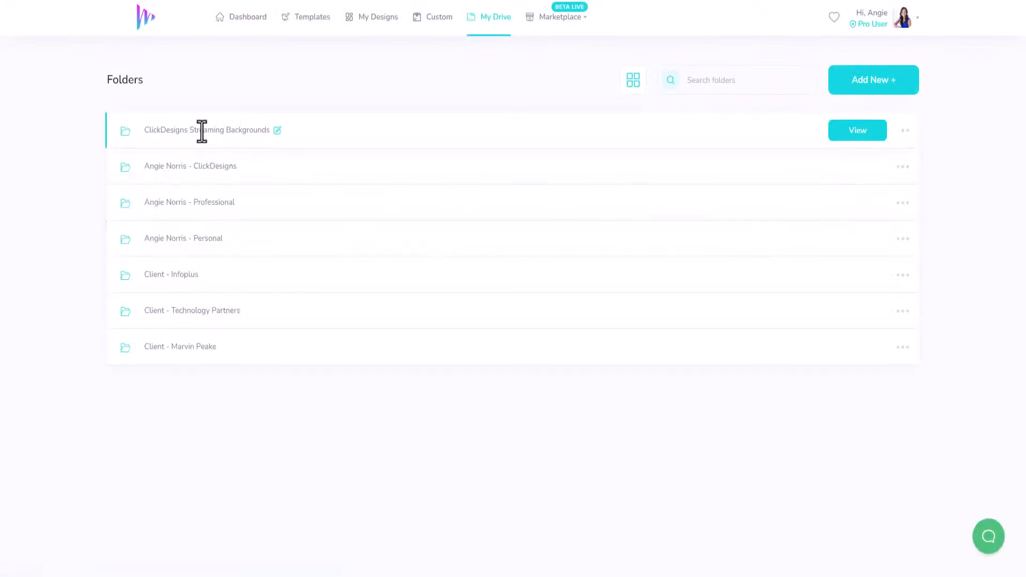
pyautogui.click(860, 134)
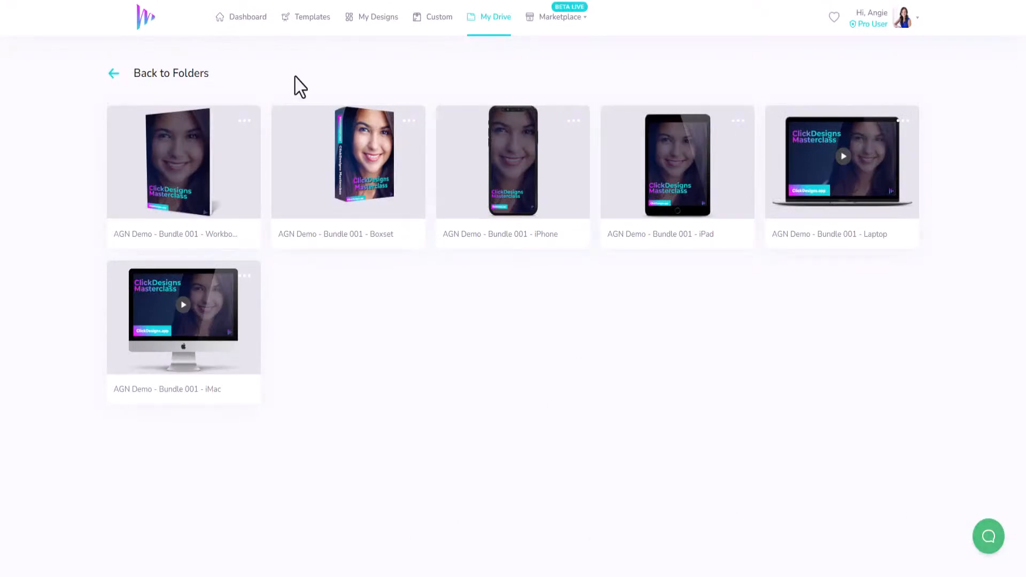
pyautogui.click(244, 123)
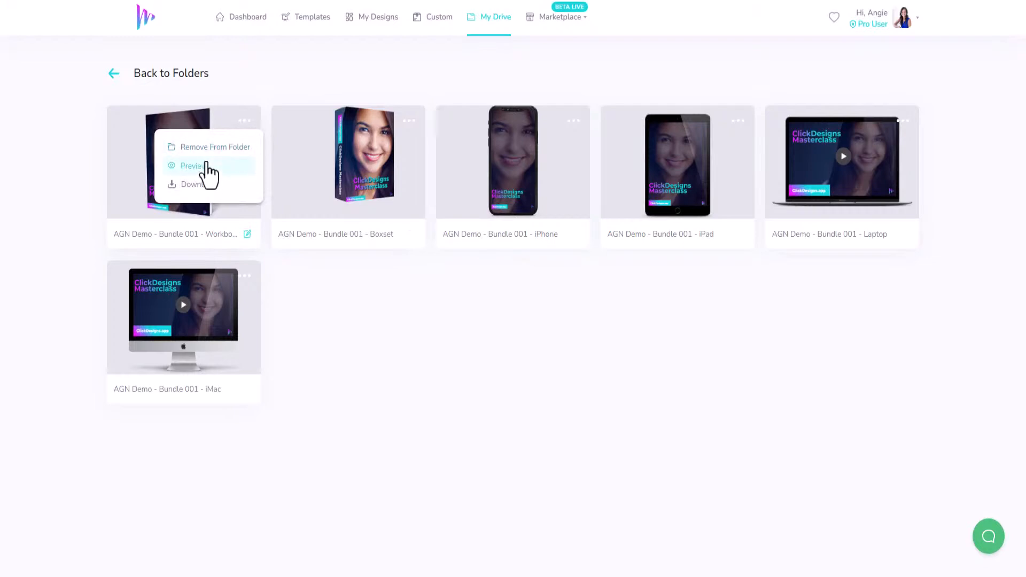
pyautogui.click(114, 73)
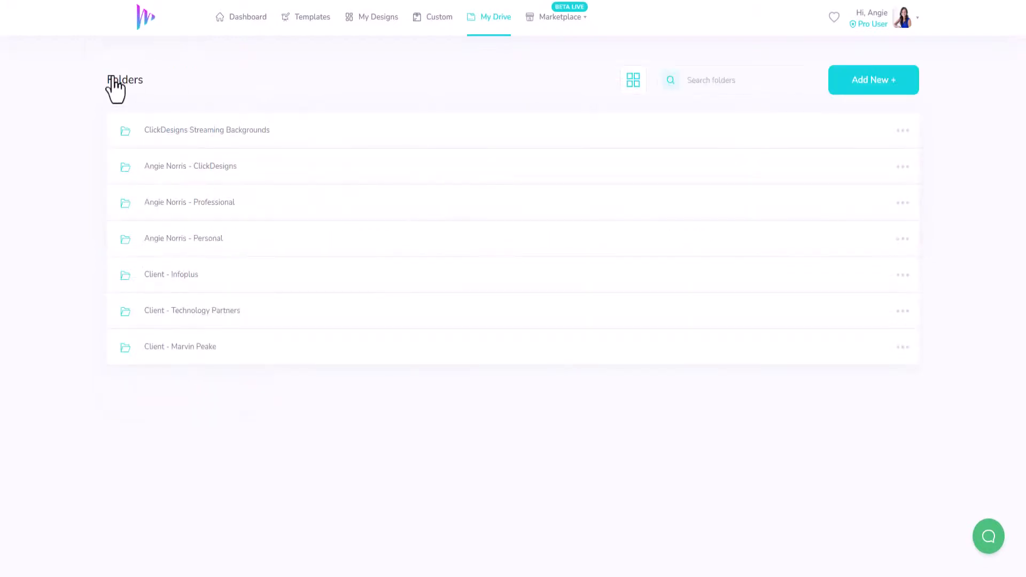
# Step: Set the ClickDesigns Streaming Backgrounds folder's share link to Clone & Edit with the affiliate link attached, and close the sharing settings
pyautogui.click(902, 130)
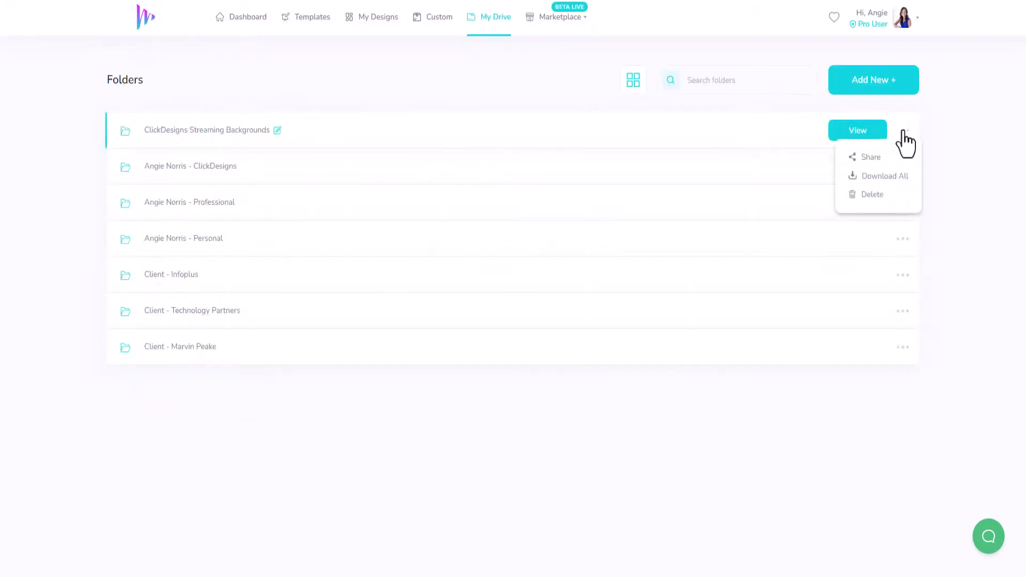
pyautogui.click(871, 158)
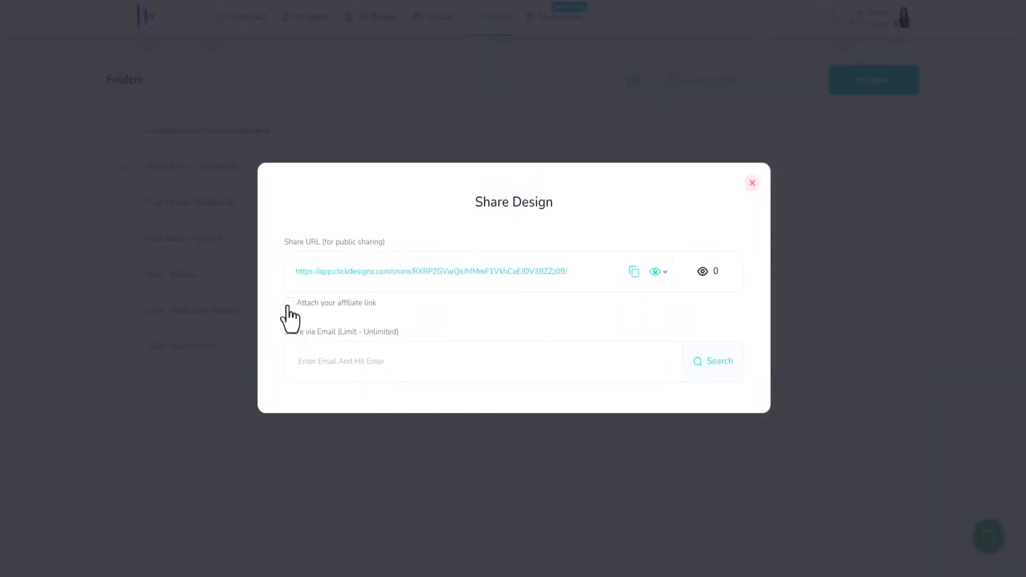
pyautogui.click(288, 303)
pyautogui.click(666, 272)
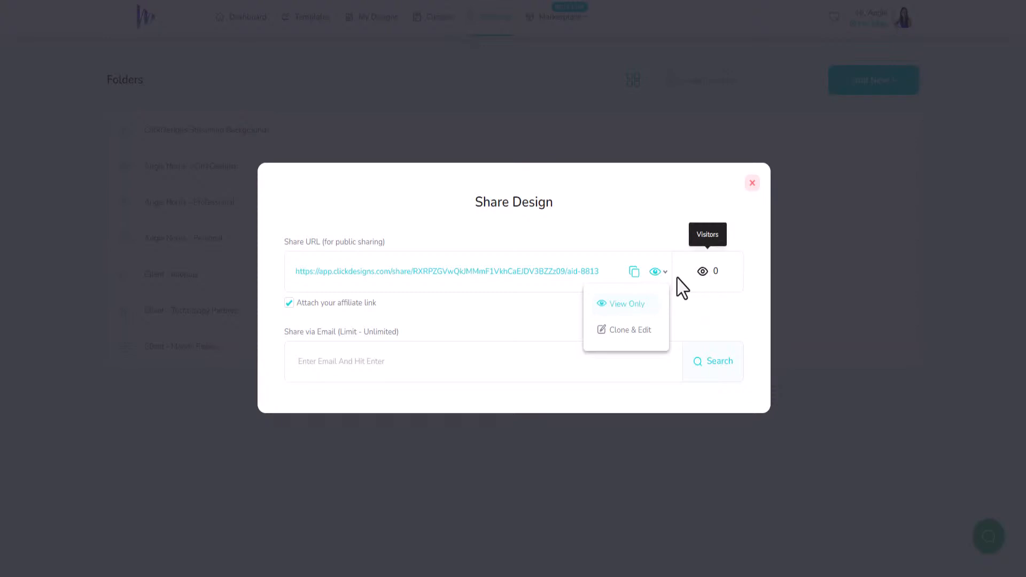
pyautogui.click(621, 331)
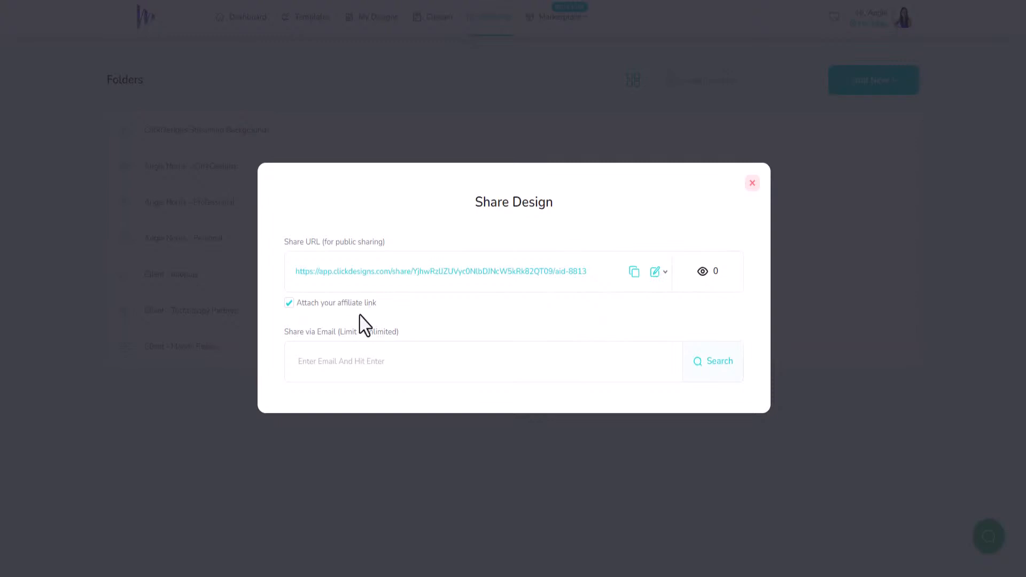
pyautogui.click(752, 184)
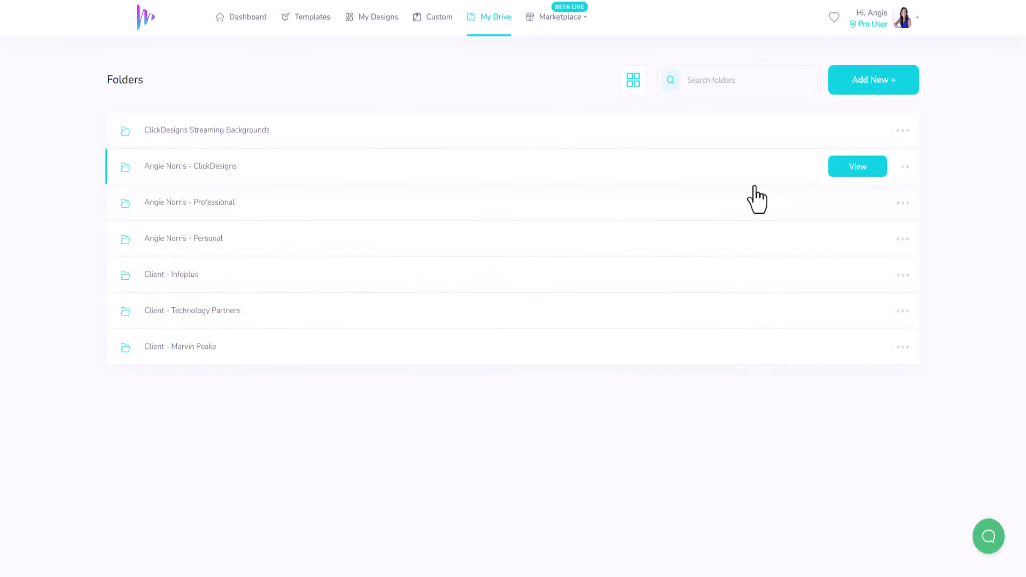